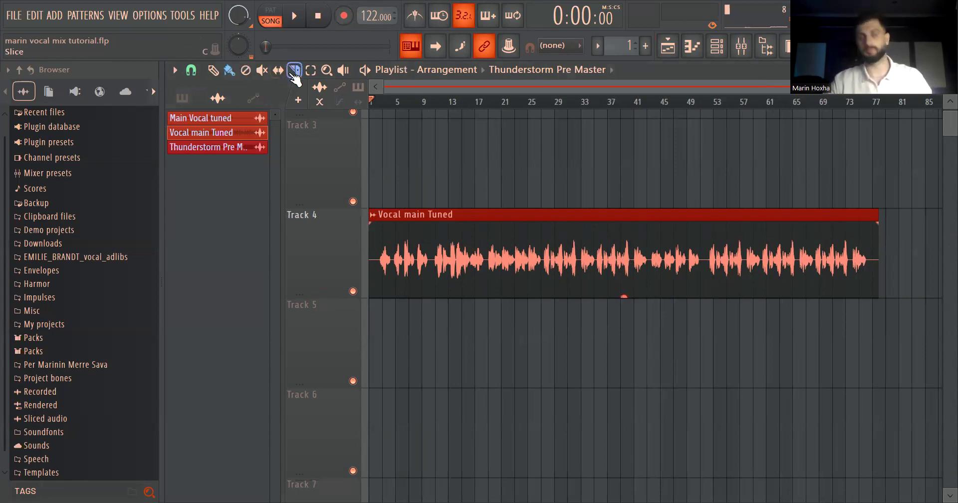
Step: In the mixer, switch off EQ 2, Ozone 10 and the multiband compressor on Vocal main Tuned
left_click(742, 46)
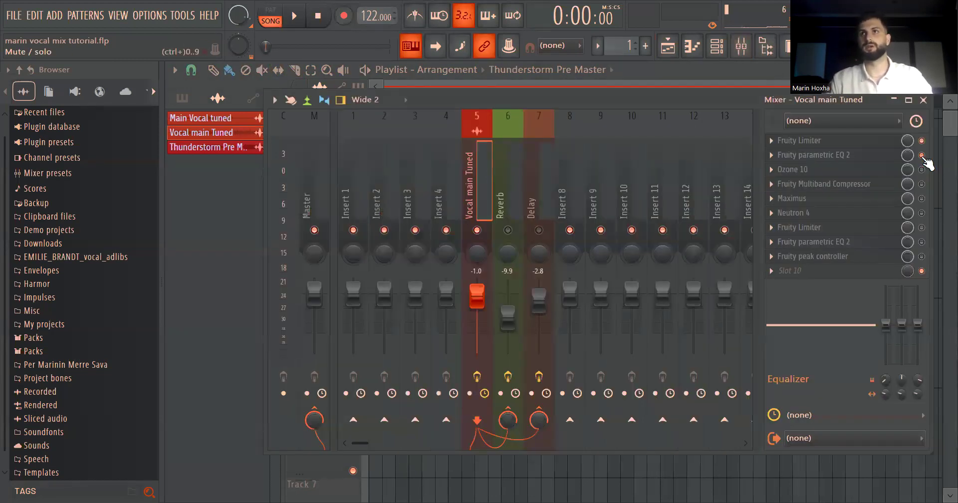
left_click_drag(921, 183, 923, 149)
left_click(669, 44)
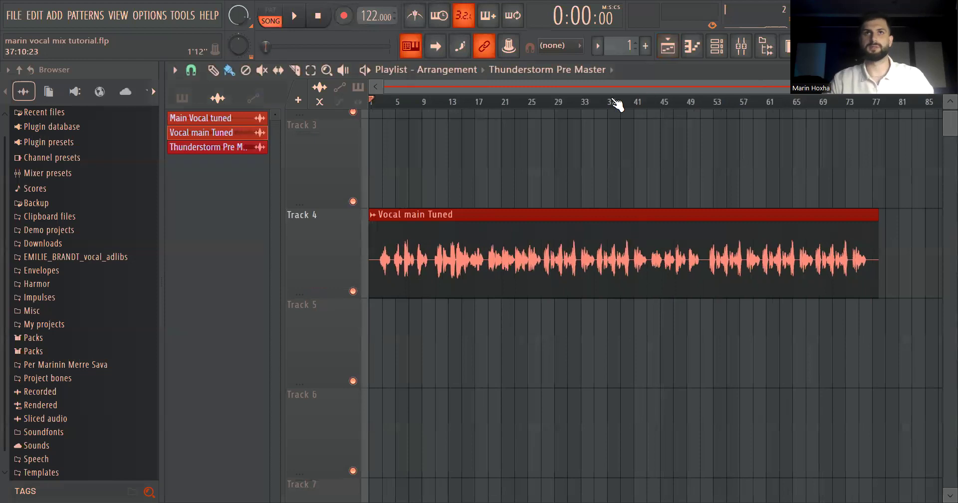
Step: Play the vocal in the playlist from bar 2, jumping ahead to around 0:21, then stop
scroll(391, 107, "up", 2)
left_click(391, 109)
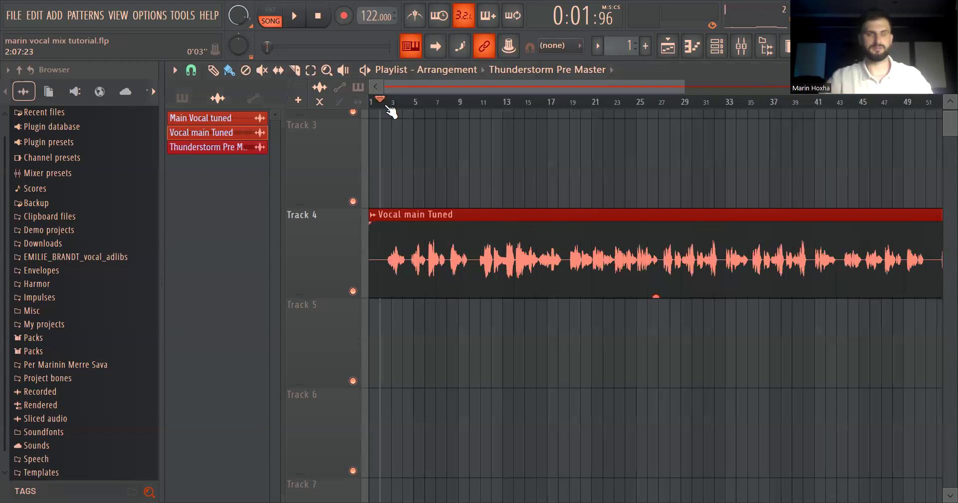
scroll(387, 122, "up", 4)
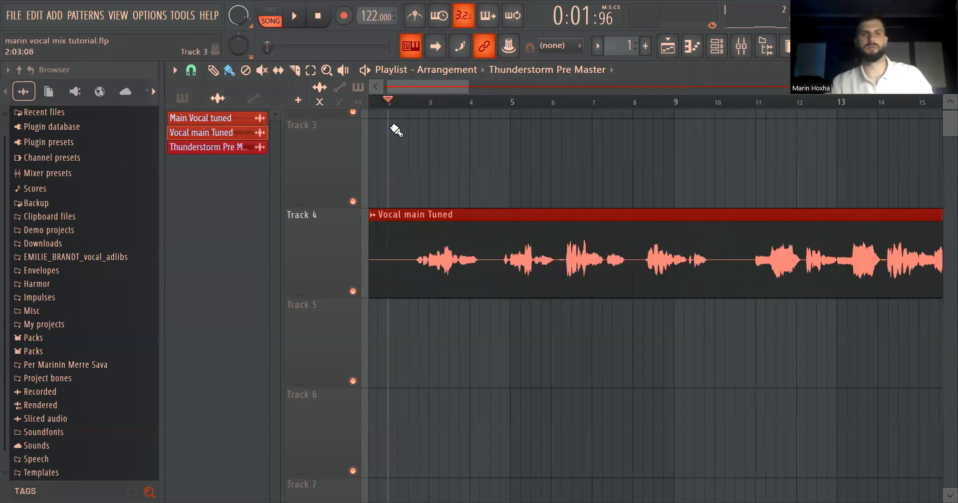
scroll(422, 194, "up", 2)
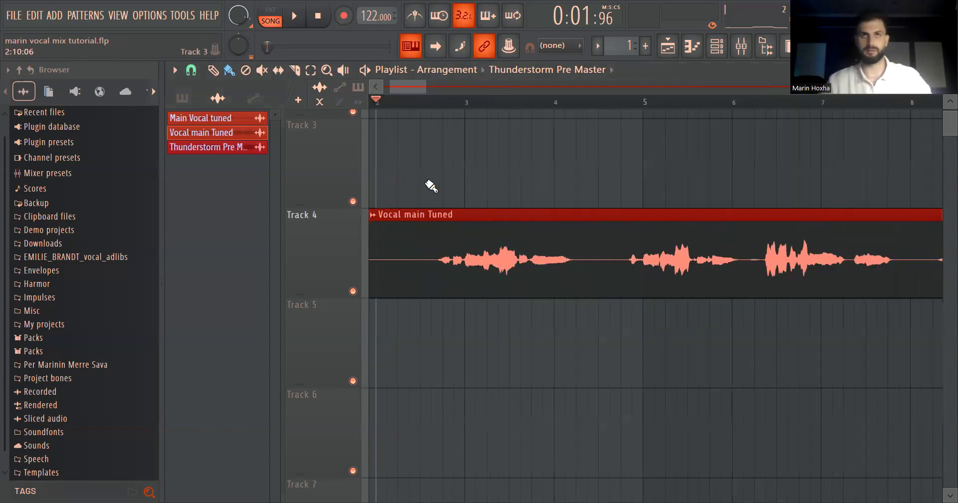
key("space")
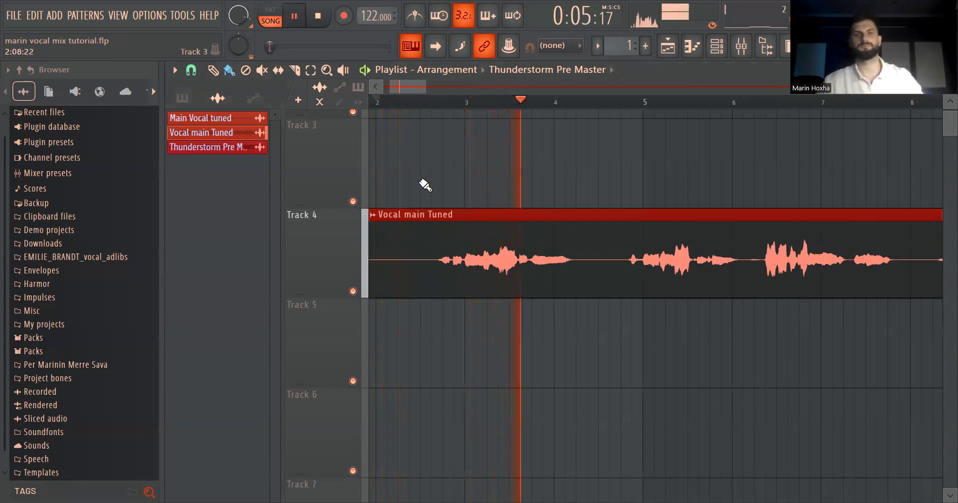
scroll(534, 255, "down", 3)
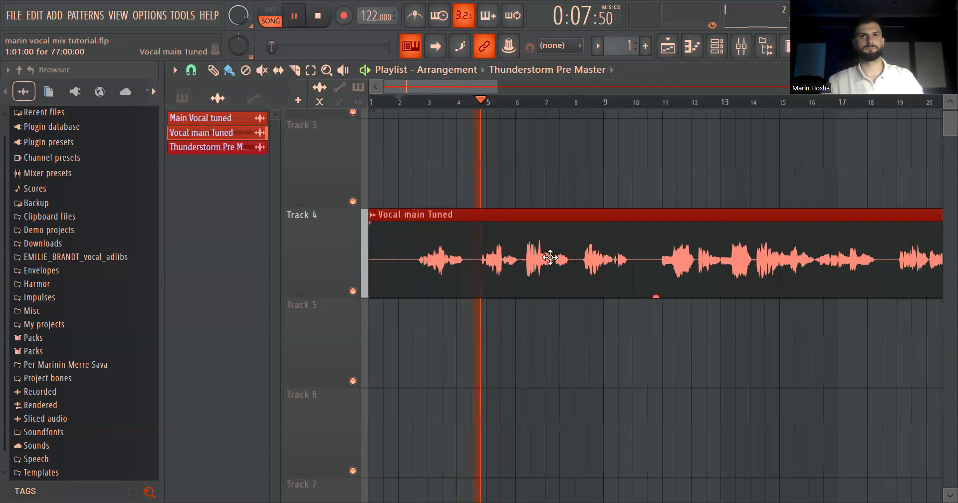
scroll(532, 237, "down", 4)
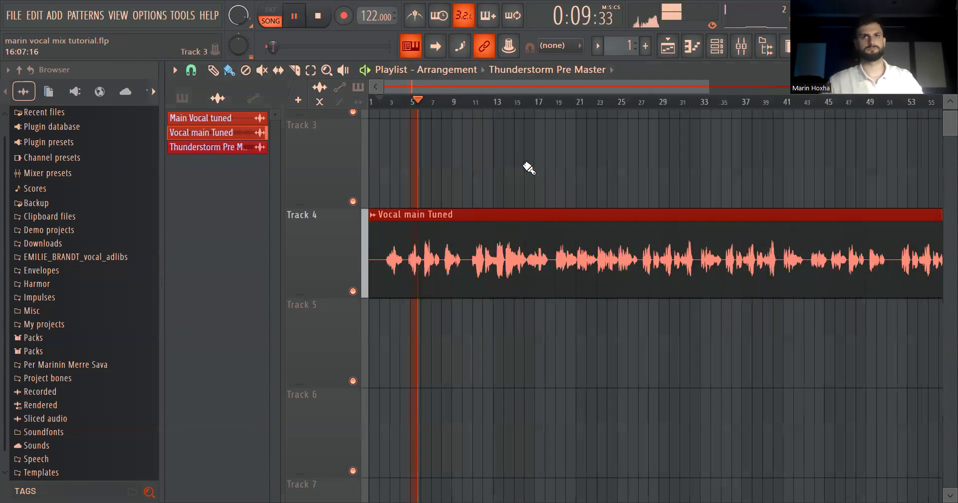
left_click(478, 102)
scroll(507, 137, "down", 4)
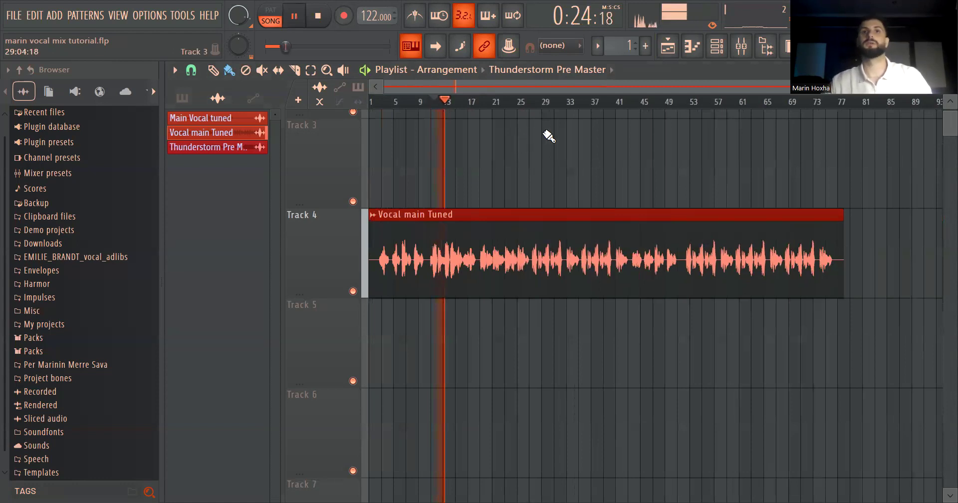
key("space")
Step: Open Fruity Limiter on Vocal main Tuned, look over its presets without loading one, and reposition its window
left_click(741, 46)
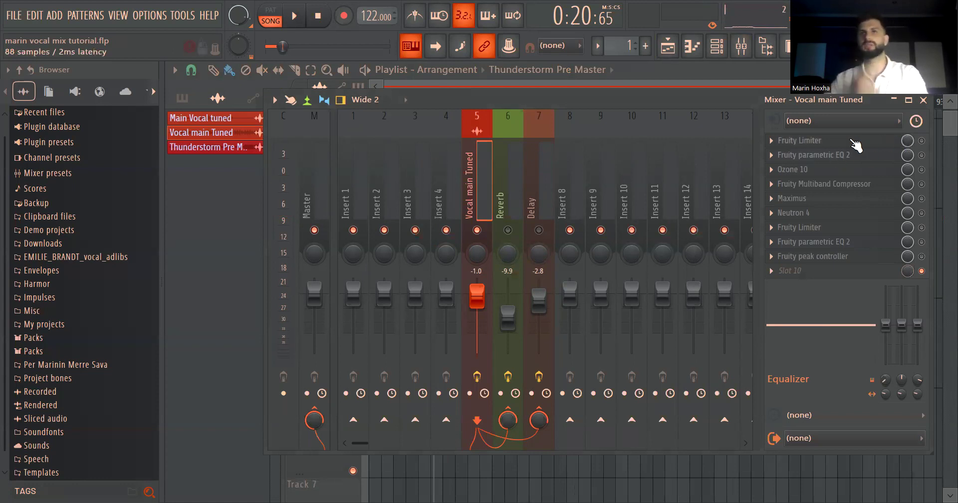
left_click(883, 144)
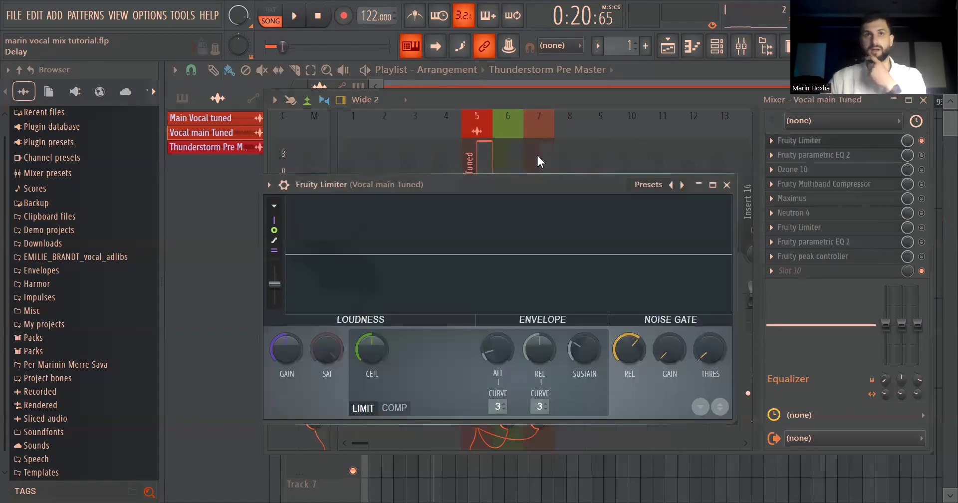
left_click(399, 157)
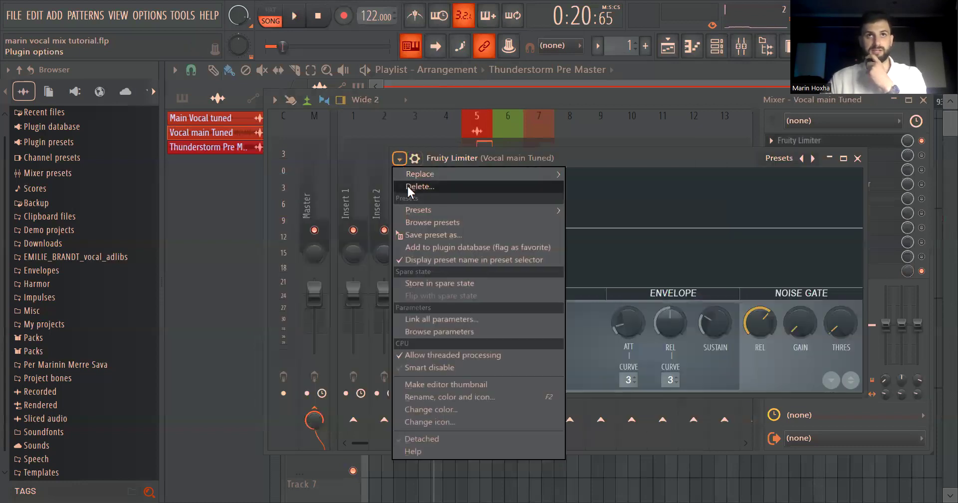
left_click(846, 327)
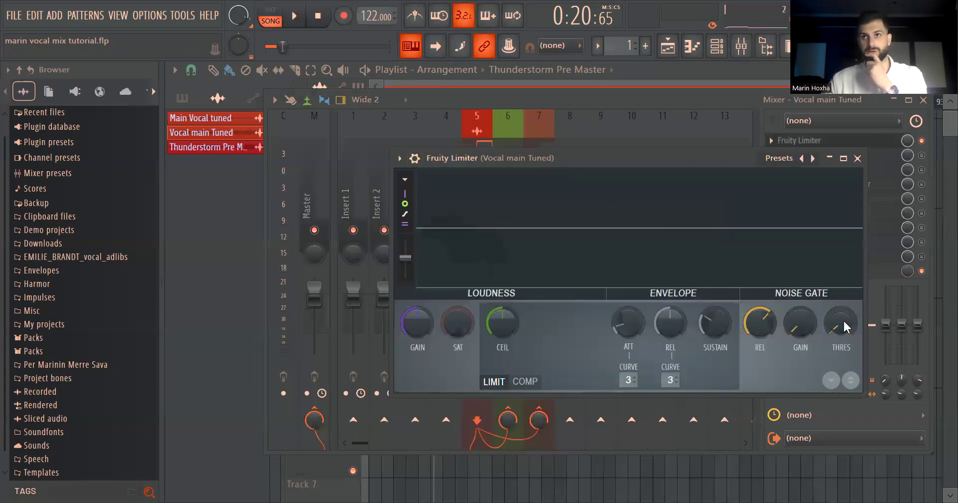
left_click(399, 158)
mouse_move(429, 208)
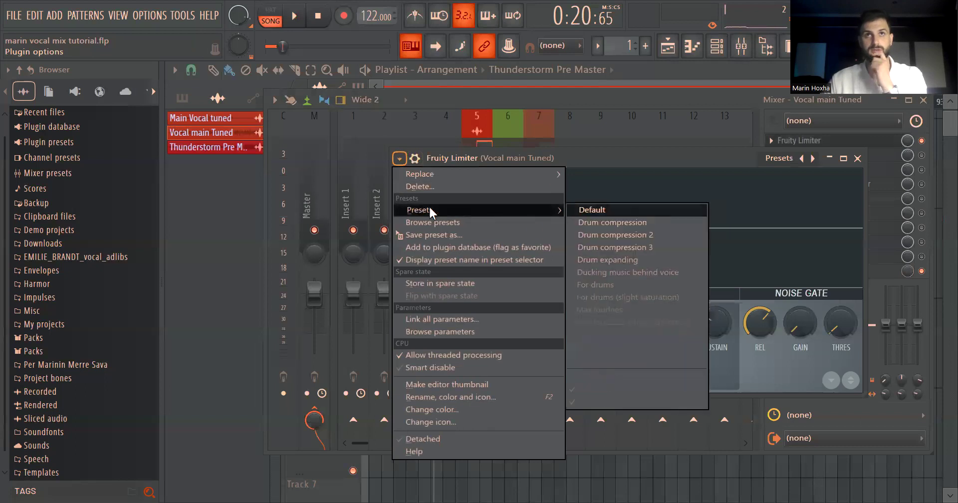
left_click(575, 143)
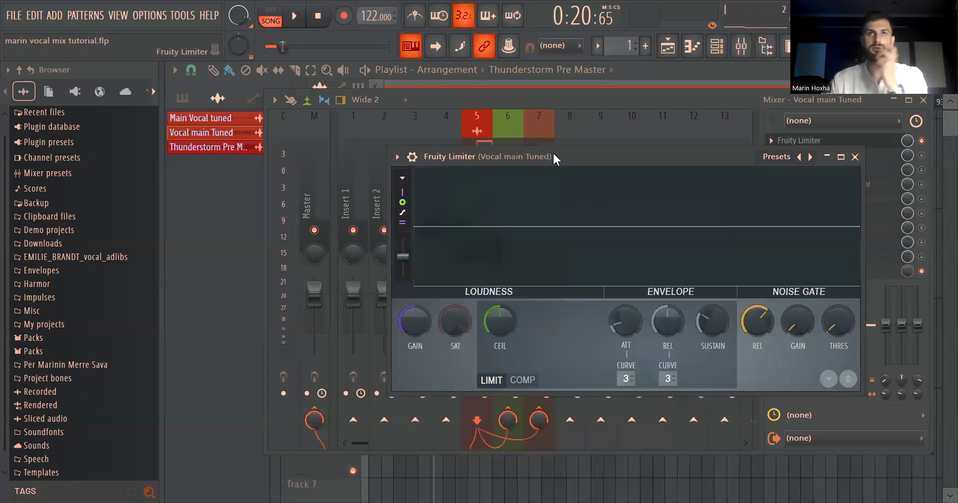
left_click_drag(553, 154, 480, 134)
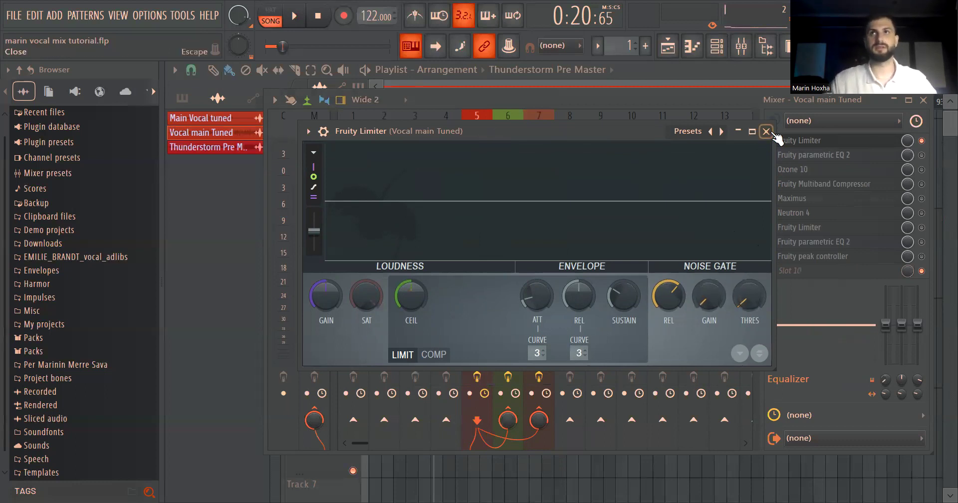
Step: Close the limiter and open parametric EQ 2, playing the vocal briefly
left_click(766, 132)
left_click(869, 155)
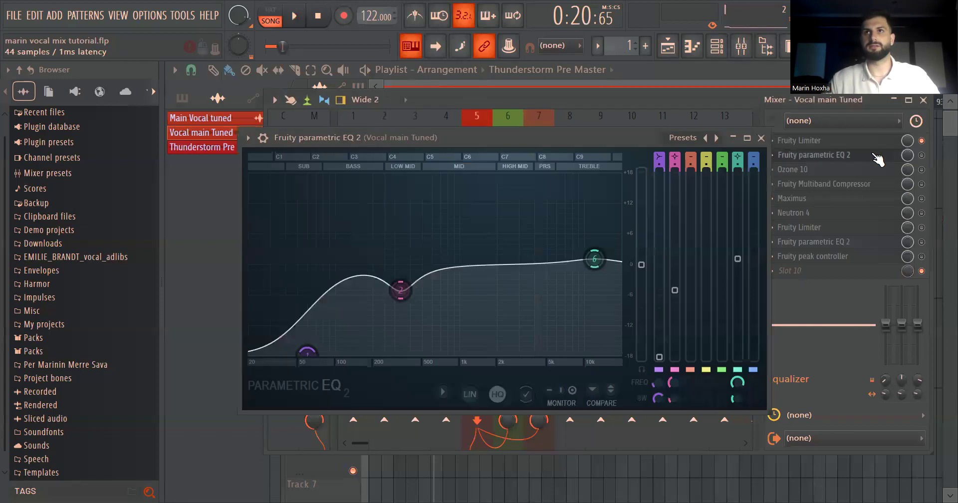
key("space")
left_click(823, 155)
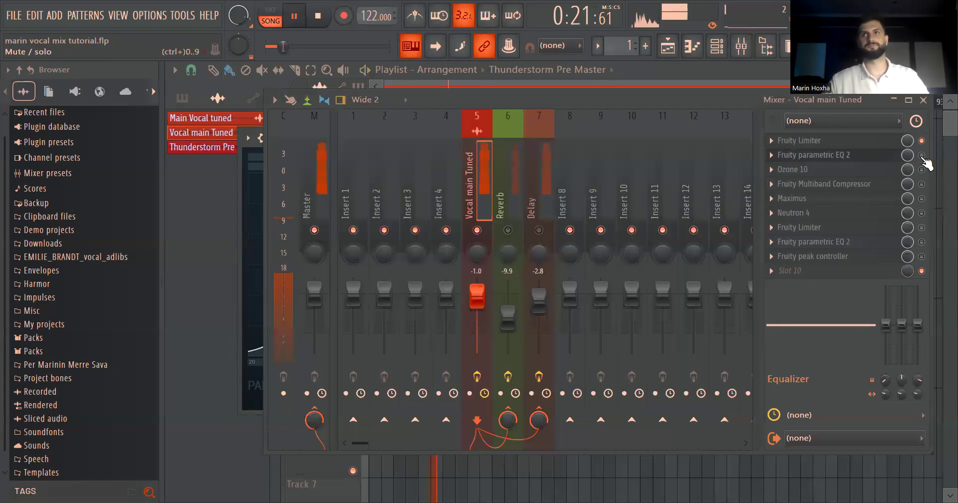
left_click(824, 156)
left_click_drag(432, 142, 616, 140)
key("space")
Step: Look over the EQ 2 presets and reposition the window to view its 334 Hz dip
left_click(434, 136)
mouse_move(448, 185)
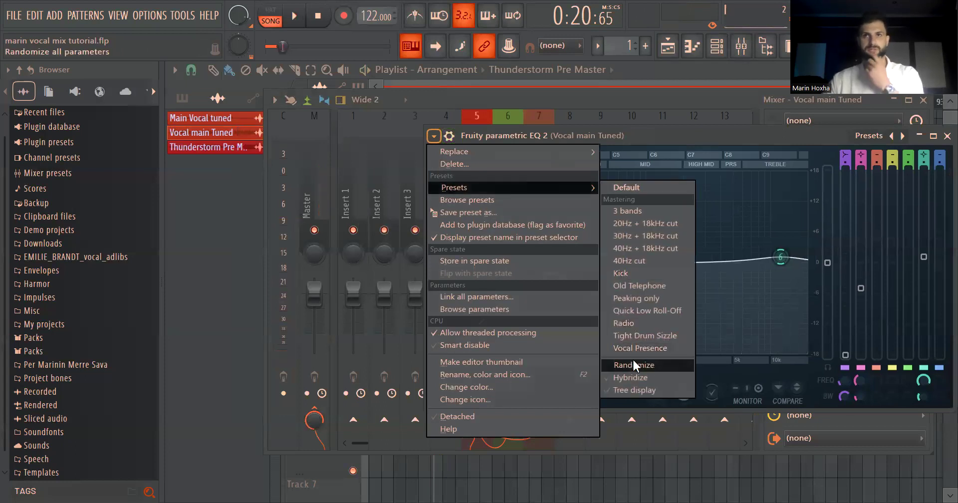
left_click(644, 274)
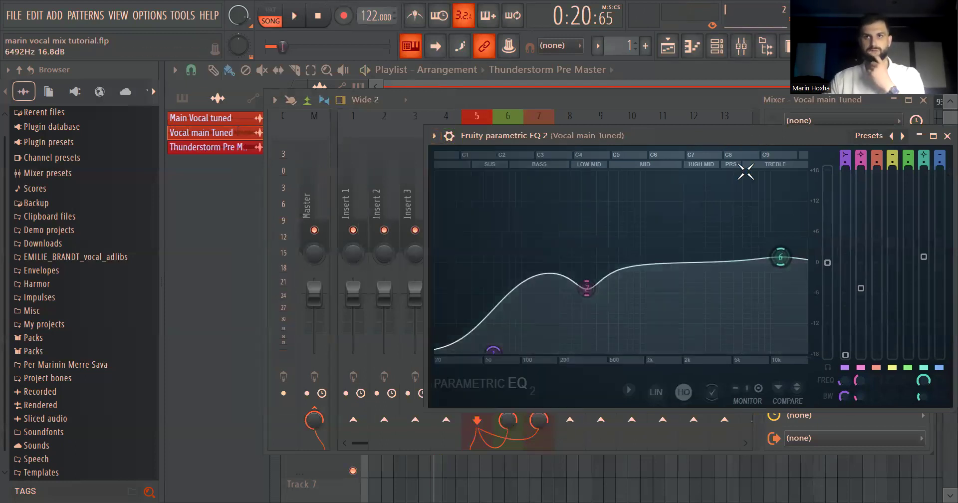
left_click_drag(733, 135, 644, 127)
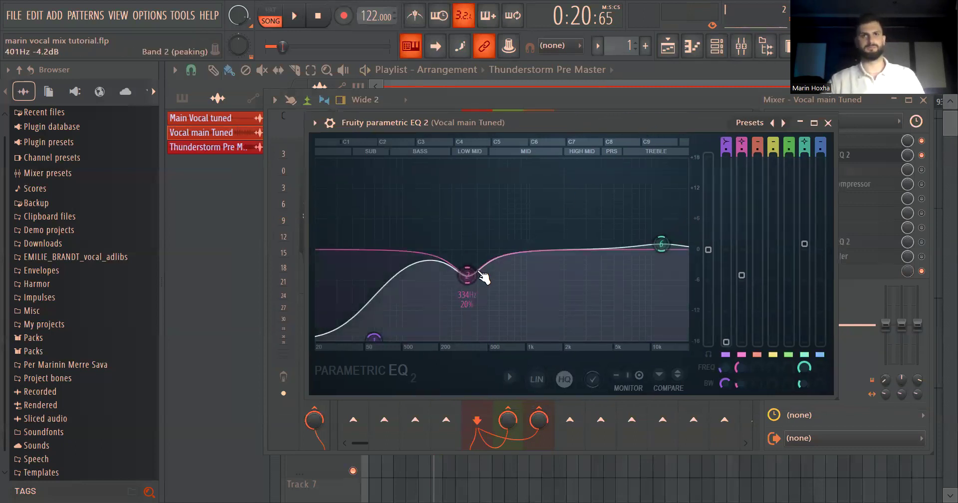
left_click_drag(498, 119, 500, 102)
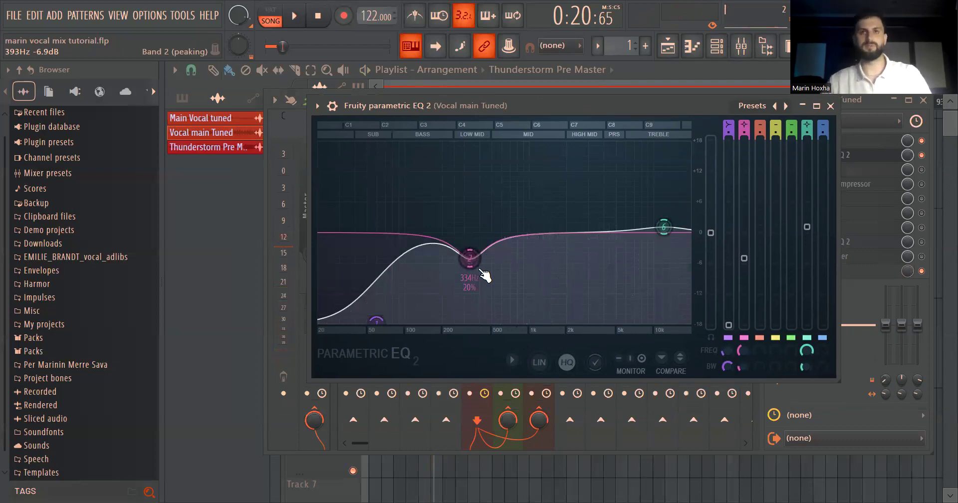
left_click_drag(675, 101, 654, 95)
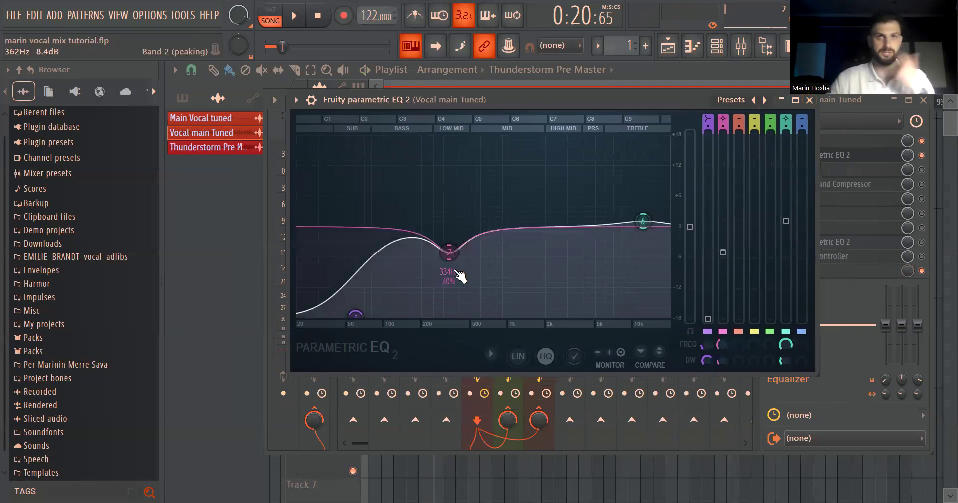
Step: Close the EQ, re-enable Ozone 10, and lower the Vintage Comp attack from 7.4 to 6.9 ms
left_click(810, 99)
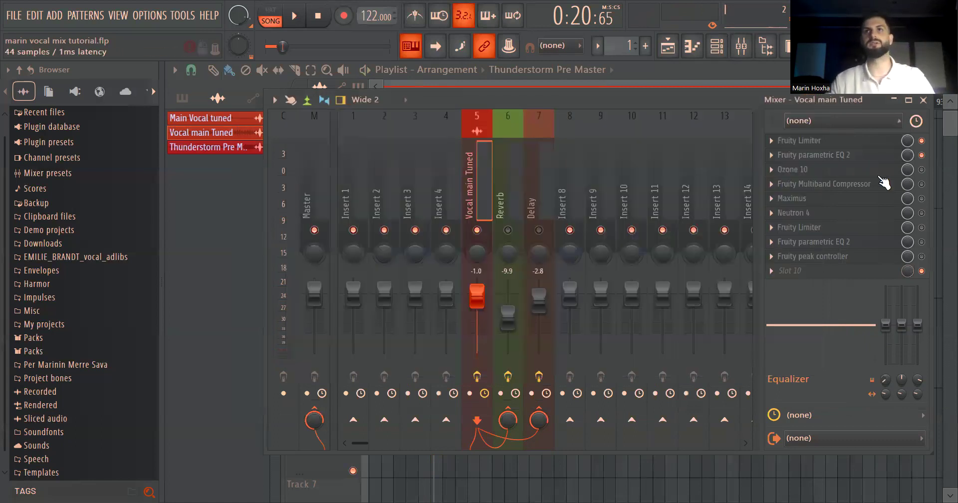
left_click(922, 169)
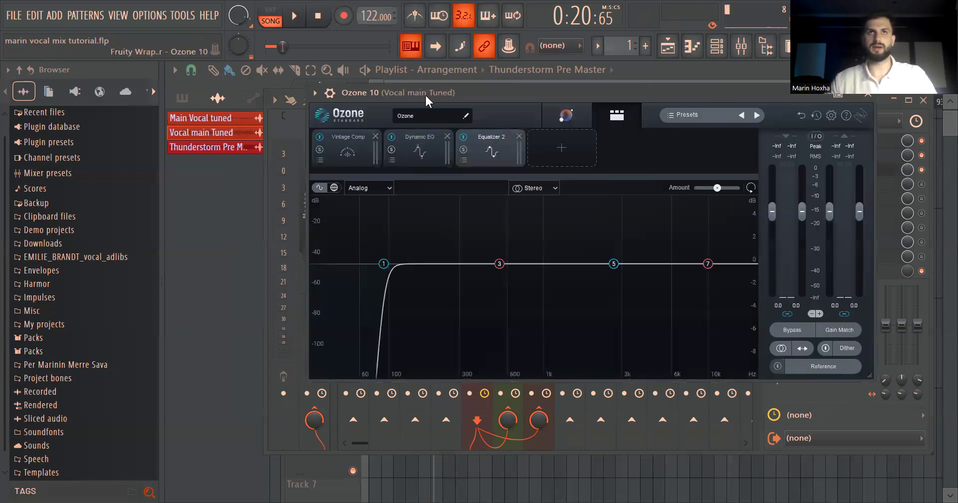
left_click_drag(424, 93, 635, 93)
left_click_drag(544, 95, 523, 91)
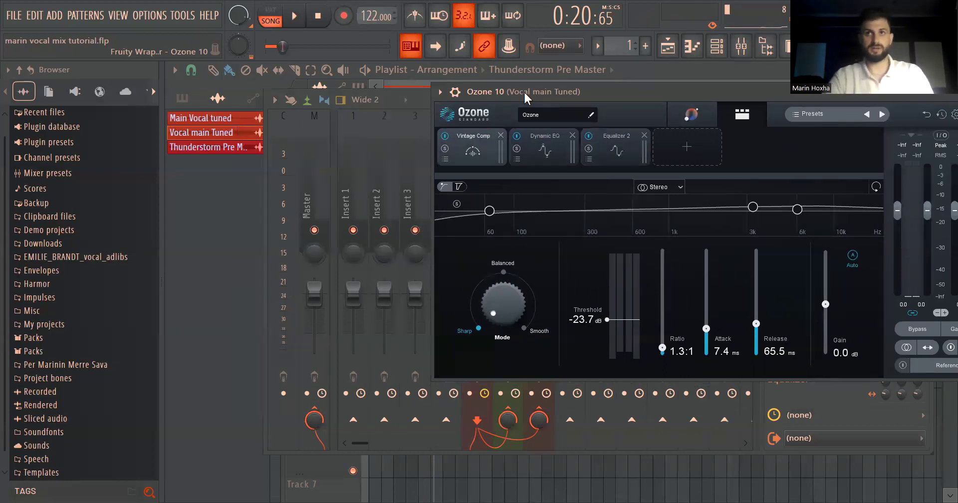
left_click(707, 330)
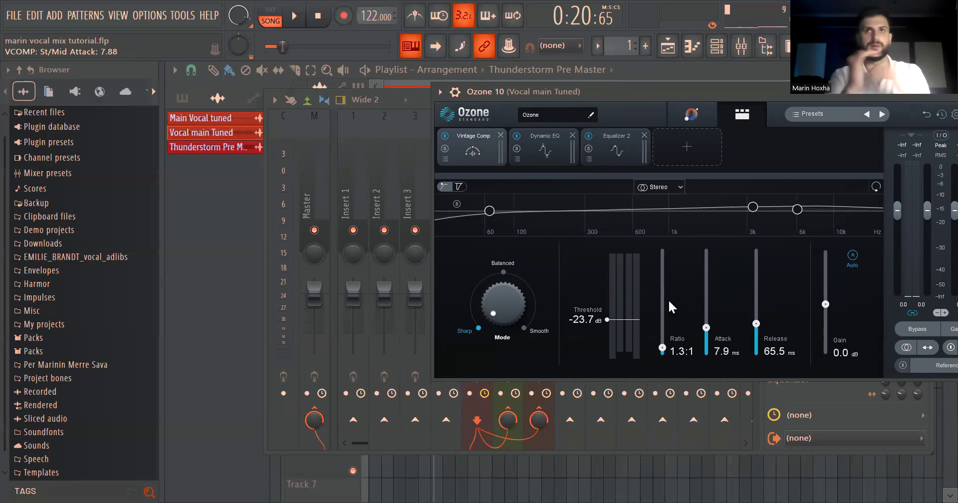
Step: Raise the Vintage Comp threshold from -23.7 dB to about -22.3 dB while playing the vocal
key("space")
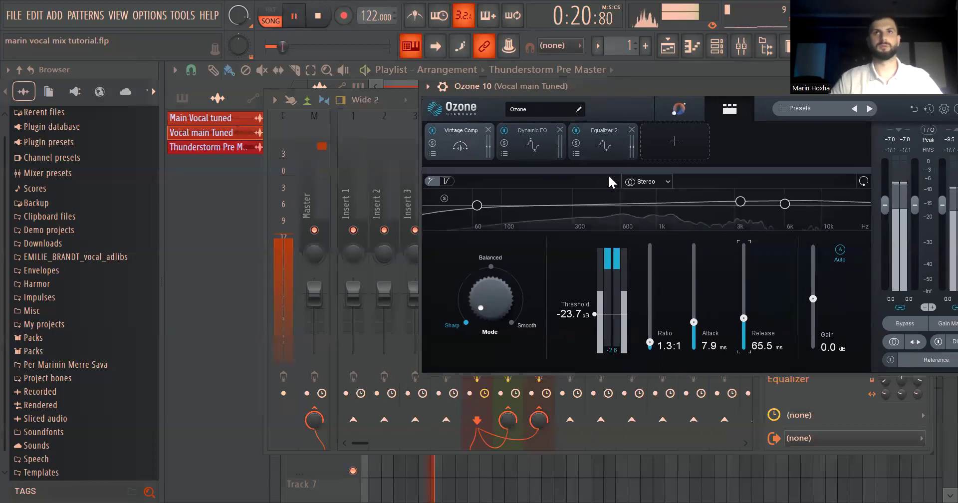
left_click_drag(594, 314, 596, 312)
key("space")
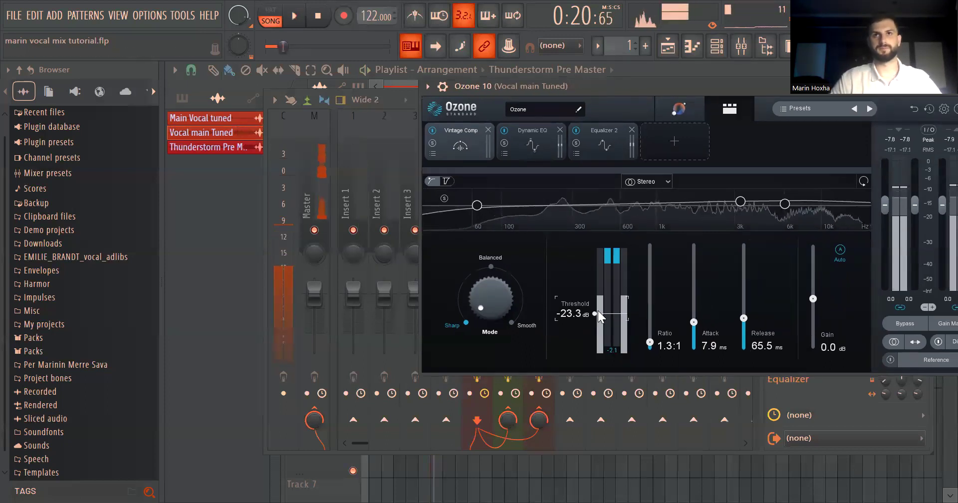
left_click(668, 46)
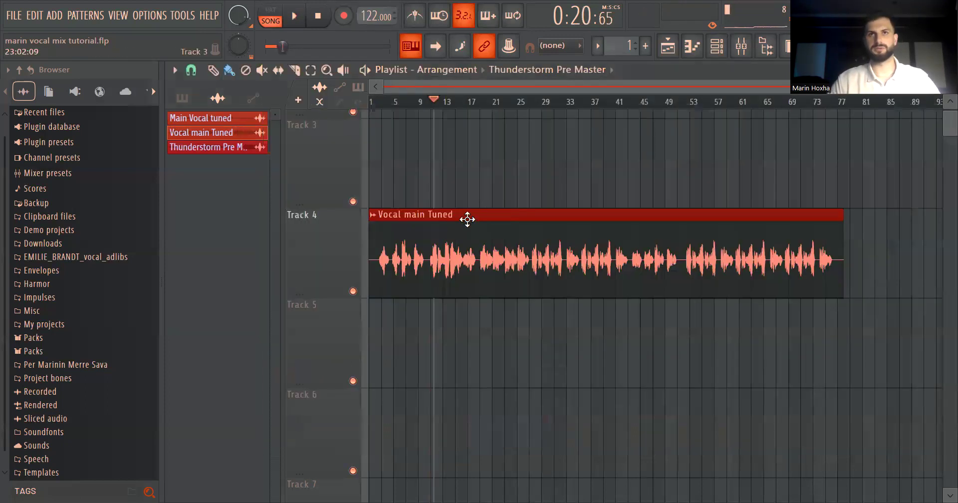
left_click(742, 46)
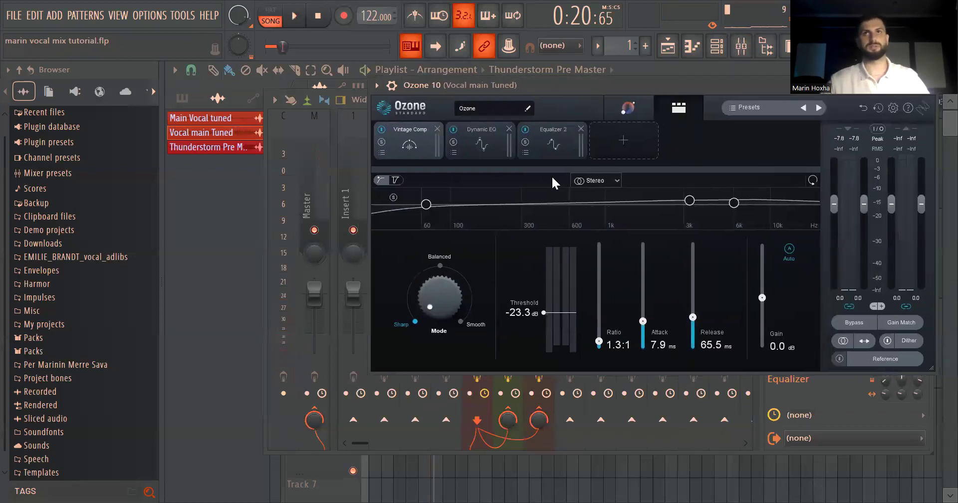
key("space")
mouse_move(552, 316)
left_mouse_down()
mouse_move(556, 308)
mouse_move(557, 320)
left_mouse_up()
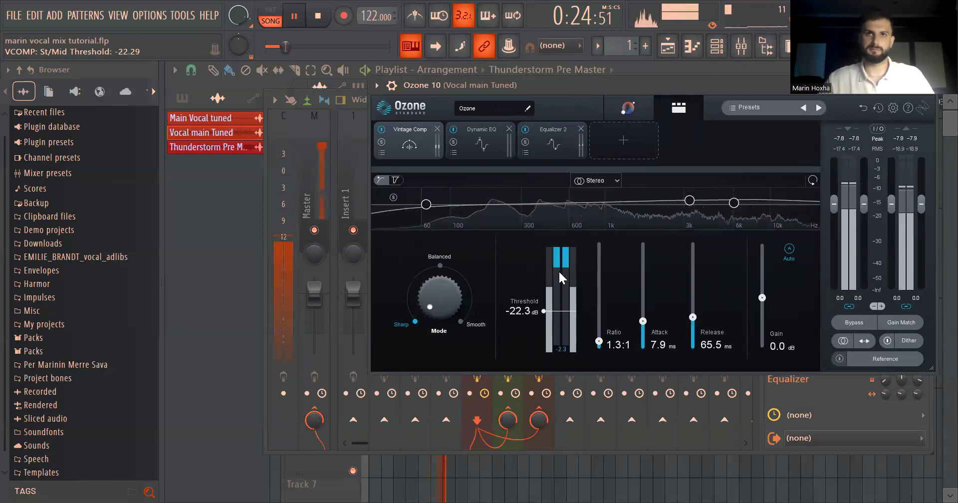
key("space")
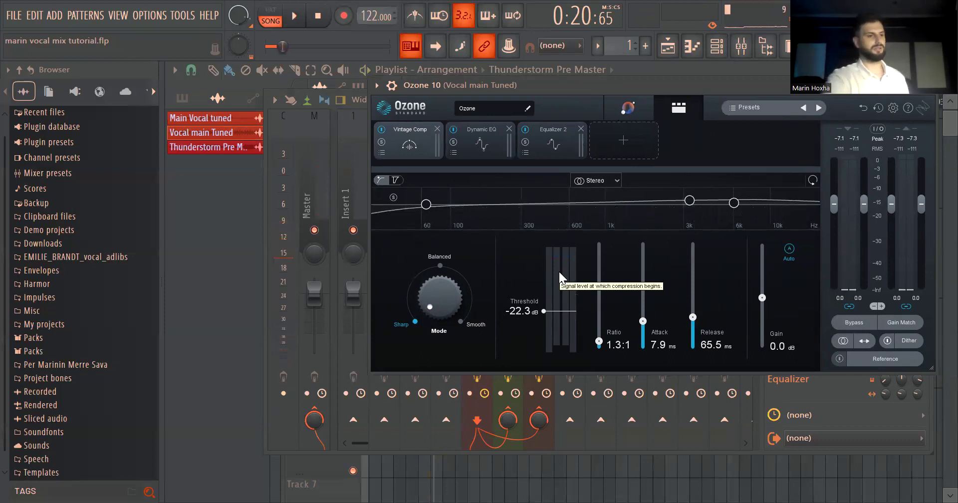
Step: Open Ozone's Dynamic EQ, select band 3 while playing the vocal, then switch to Equalizer 2
left_click(470, 148)
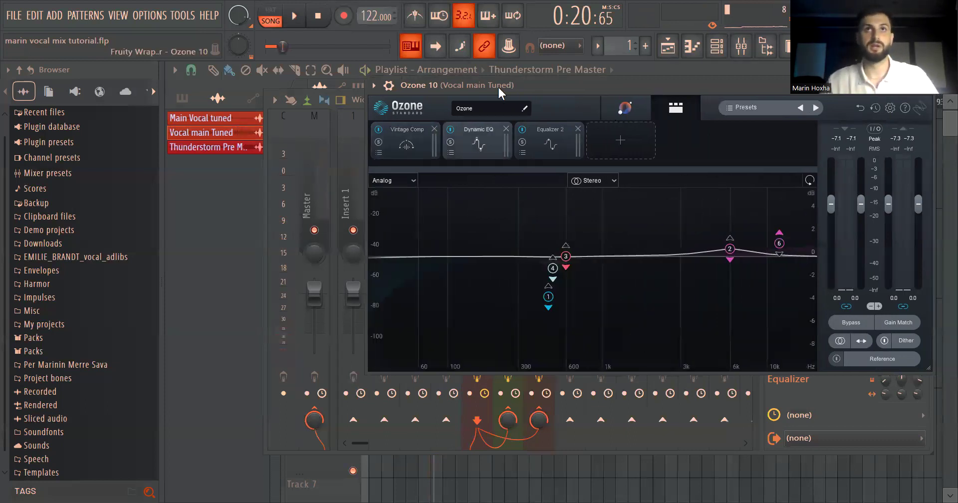
left_click_drag(509, 86, 486, 85)
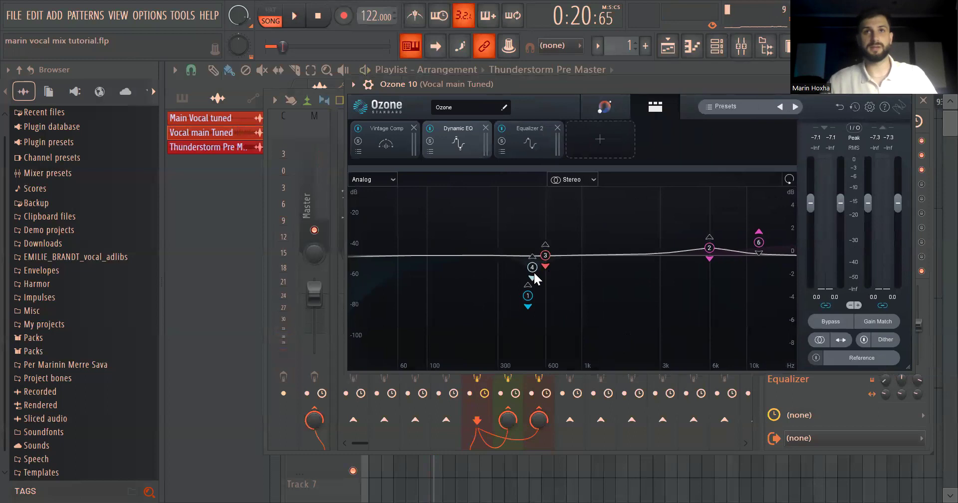
key("space")
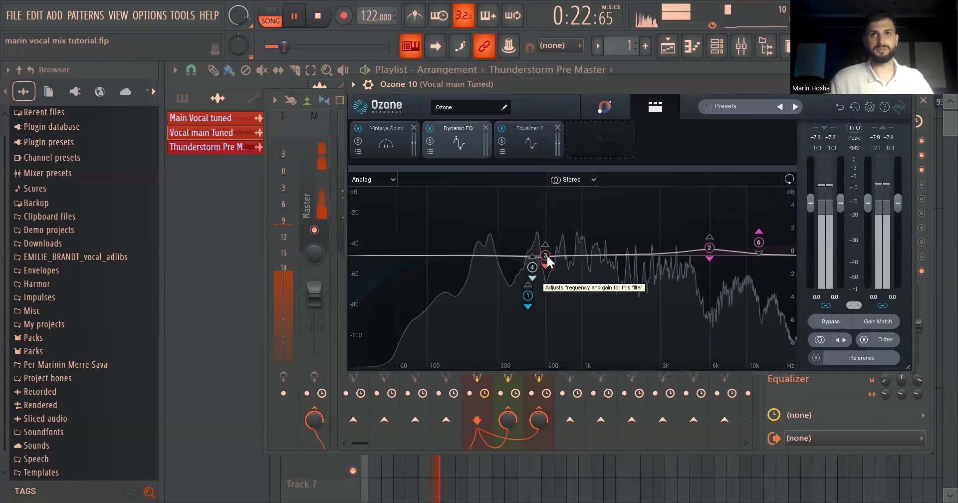
left_click(546, 254)
key("space")
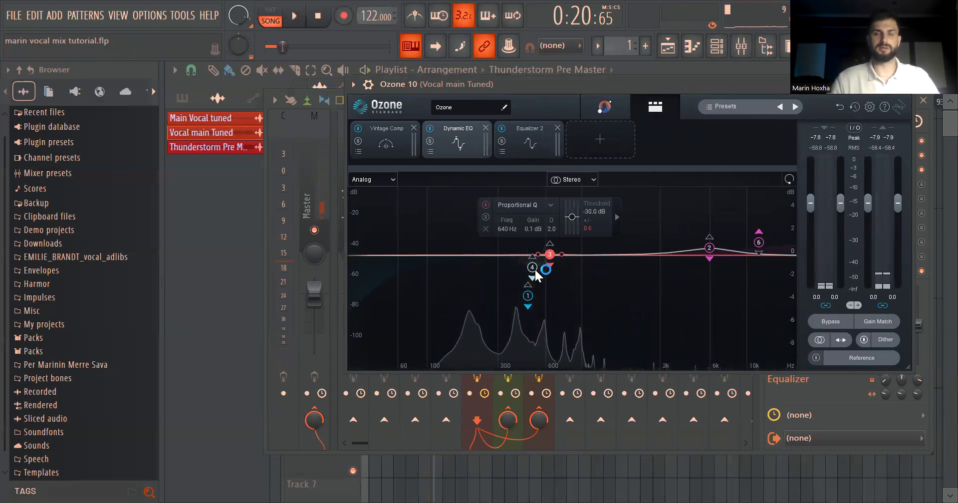
key("space")
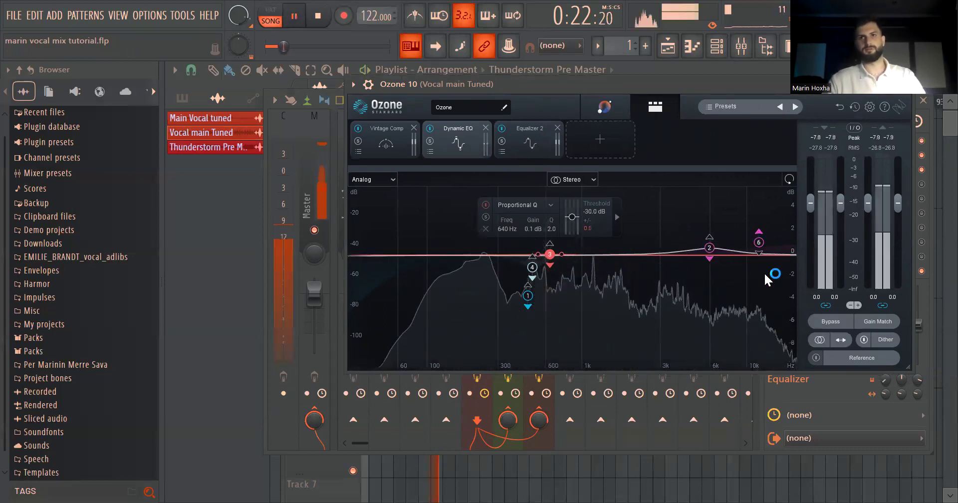
key("space")
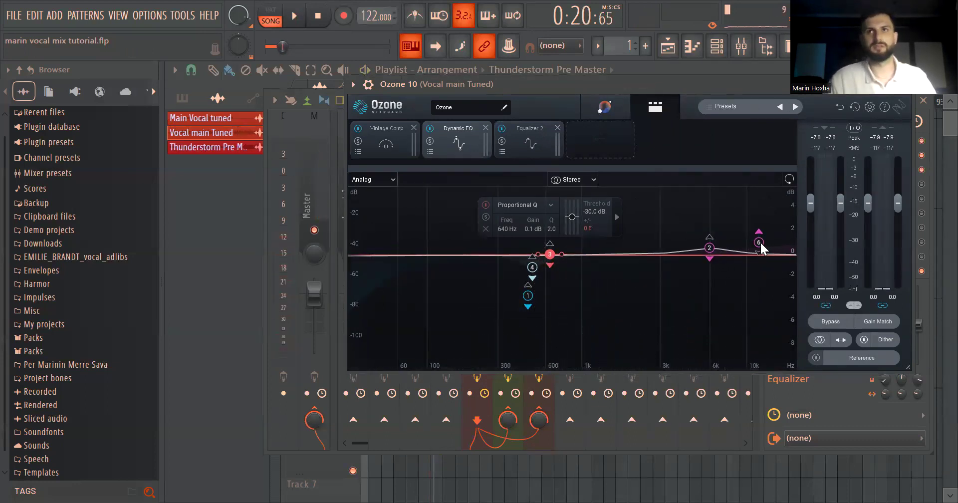
left_click(528, 131)
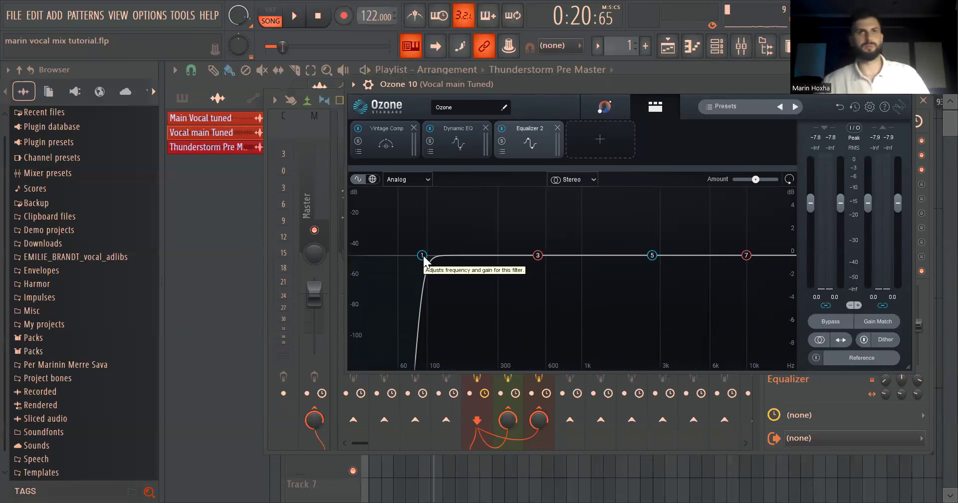
Step: Move the Equalizer 2 Flat High-Pass node to 89 Hz while playing the vocal
key("space")
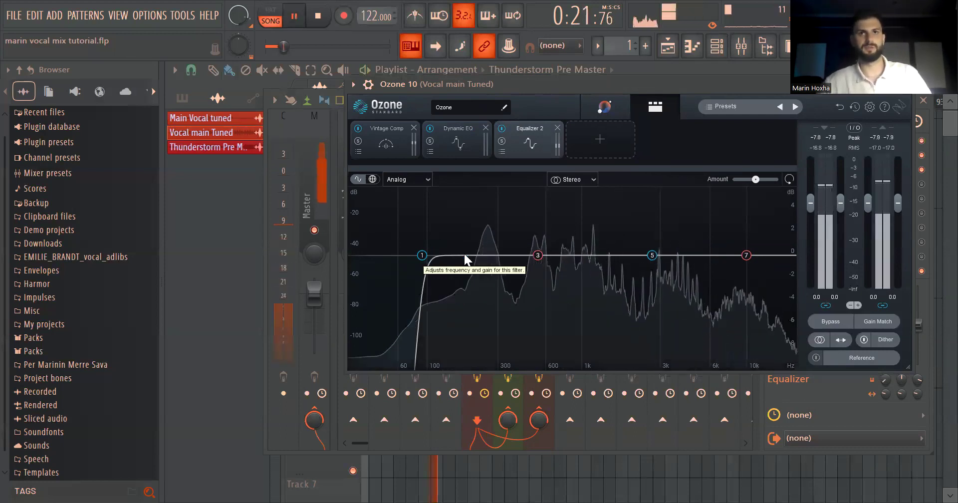
mouse_move(421, 254)
left_mouse_down()
mouse_move(474, 255)
mouse_move(421, 254)
left_mouse_up()
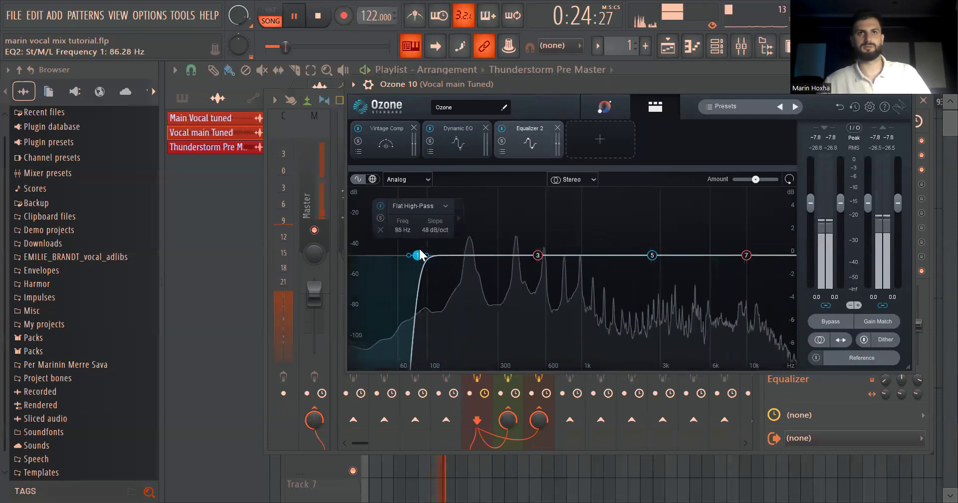
key("space")
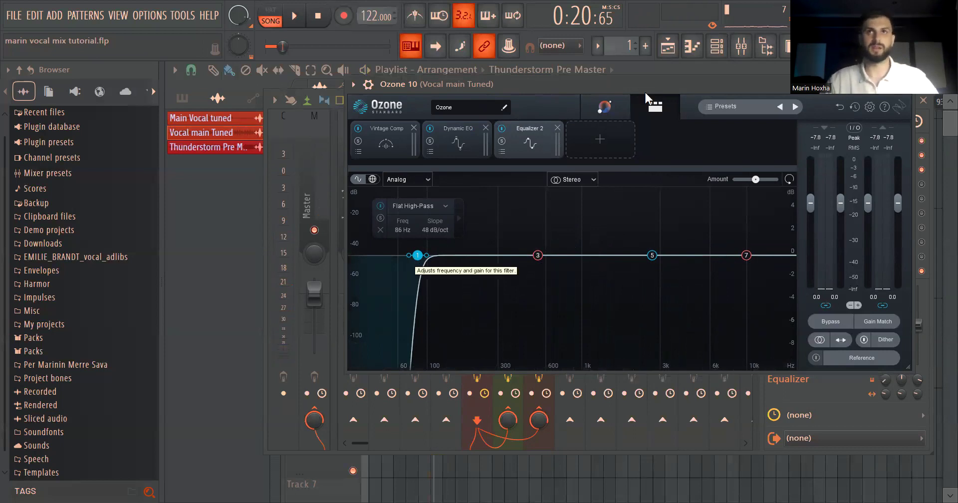
left_click_drag(630, 83, 615, 85)
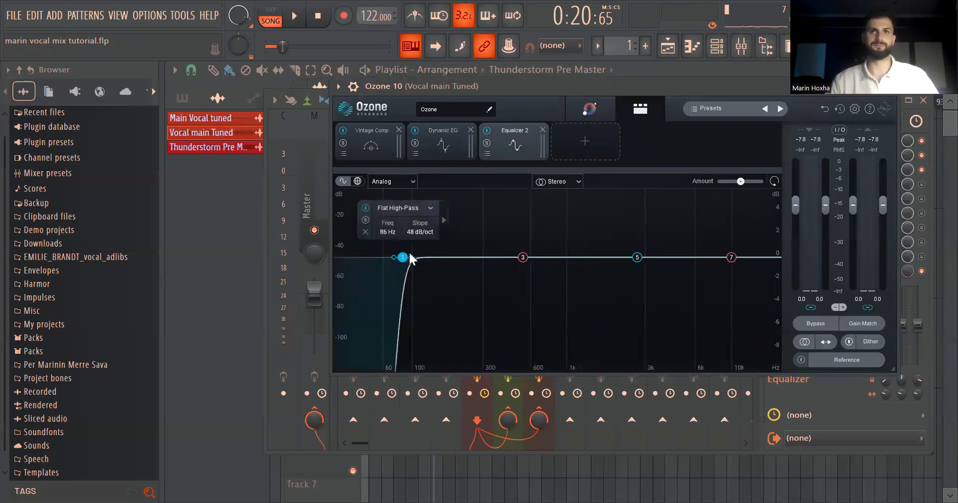
left_click_drag(403, 257, 405, 257)
key("space")
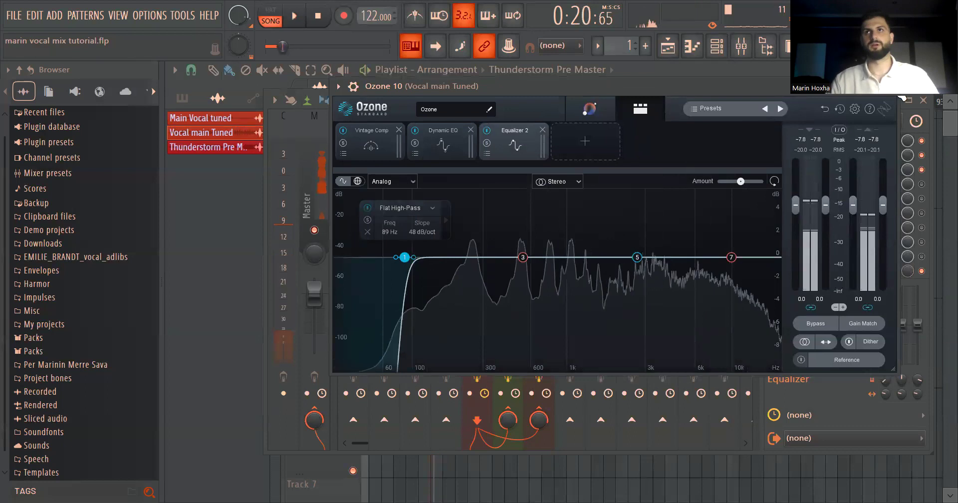
Step: Close Ozone, open the Fruity Multiband Compressor, look over its presets without loading one, and reposition its window
left_click(902, 99)
left_click(927, 185)
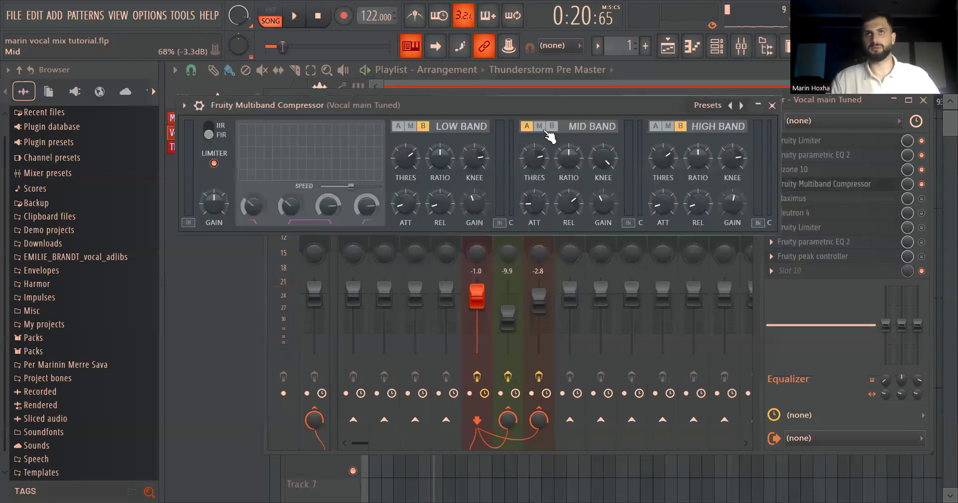
left_click_drag(170, 45, 374, 102)
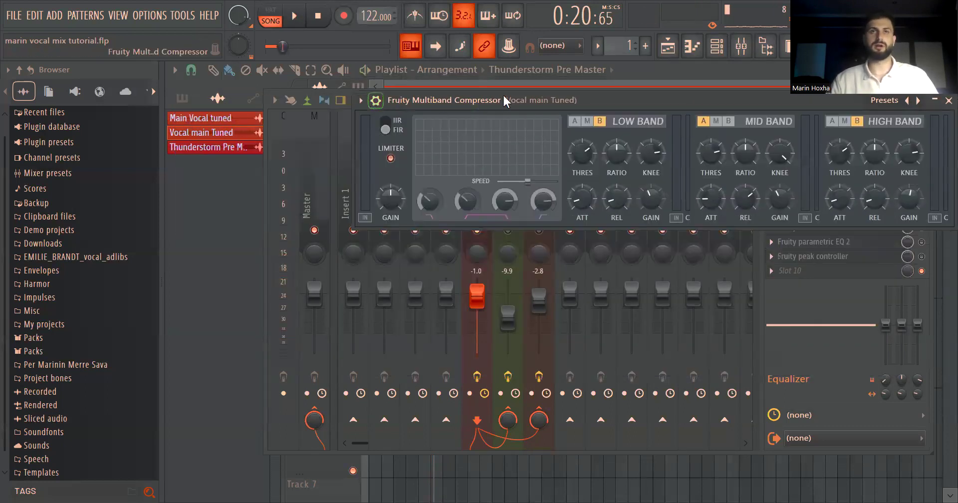
left_click_drag(502, 94, 480, 94)
left_click(338, 100)
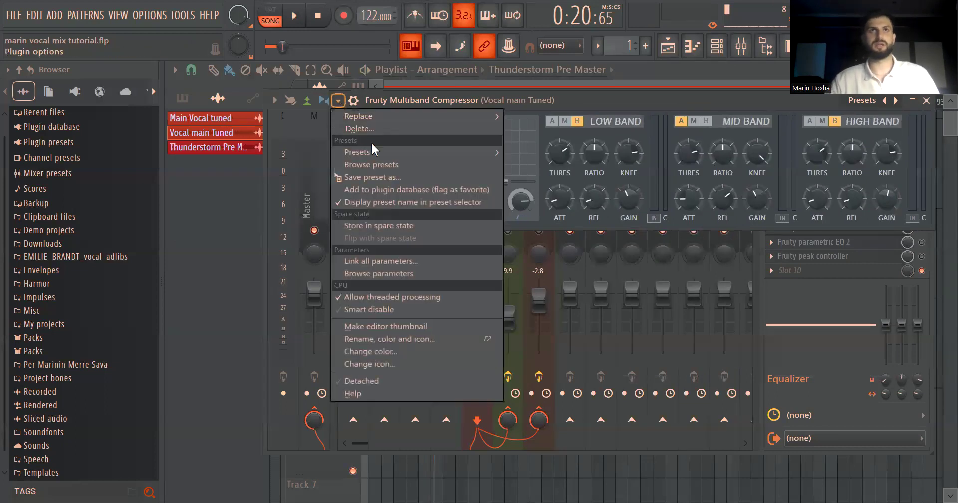
mouse_move(393, 154)
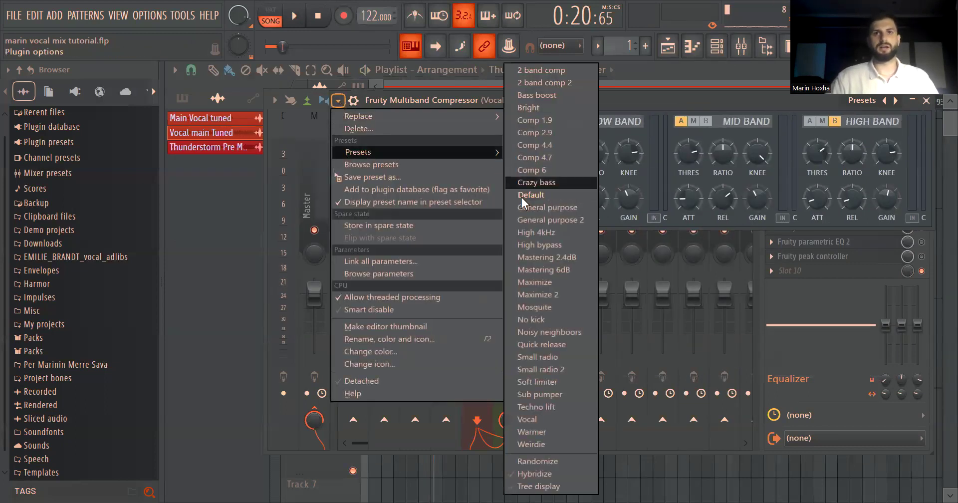
left_click(687, 94)
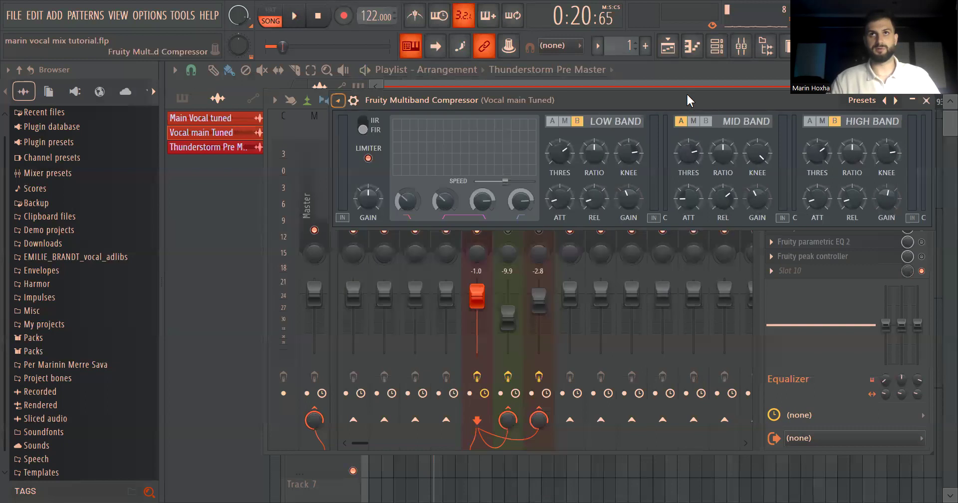
left_click_drag(624, 93, 533, 103)
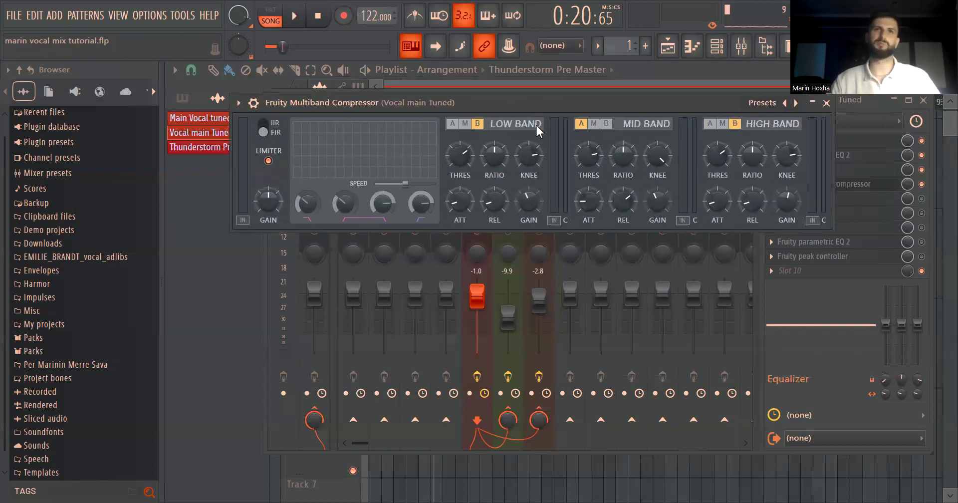
Step: Lower the mid-band output gain to 2.7 dB and raise the low-band gain while playing
key("space")
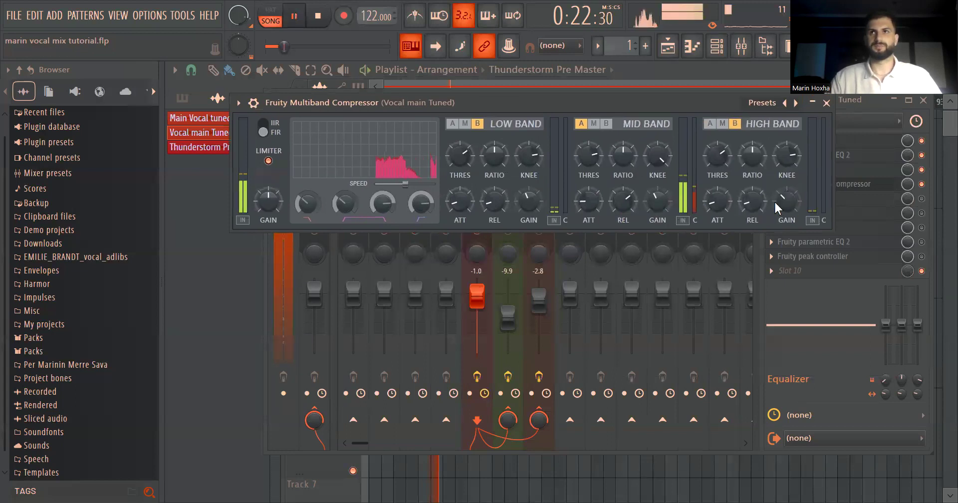
key("space")
key("space")
scroll(647, 202, "up", 2)
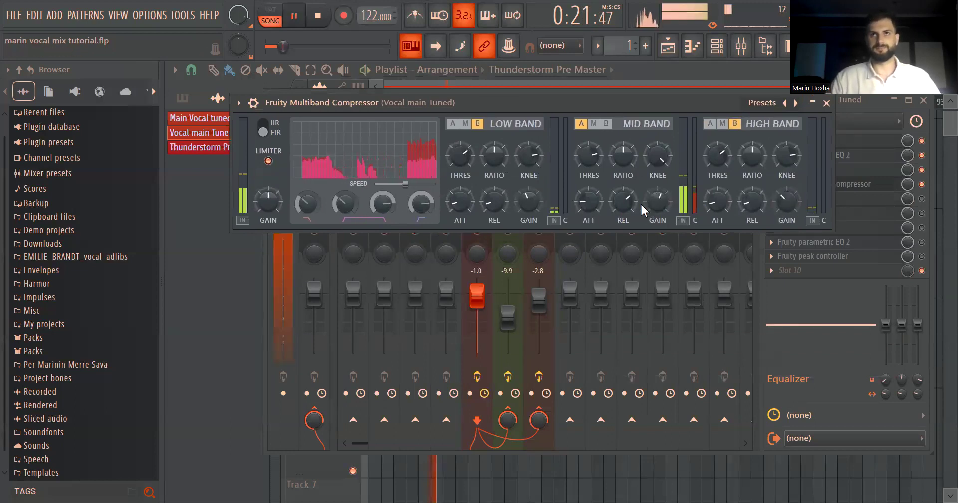
key("space")
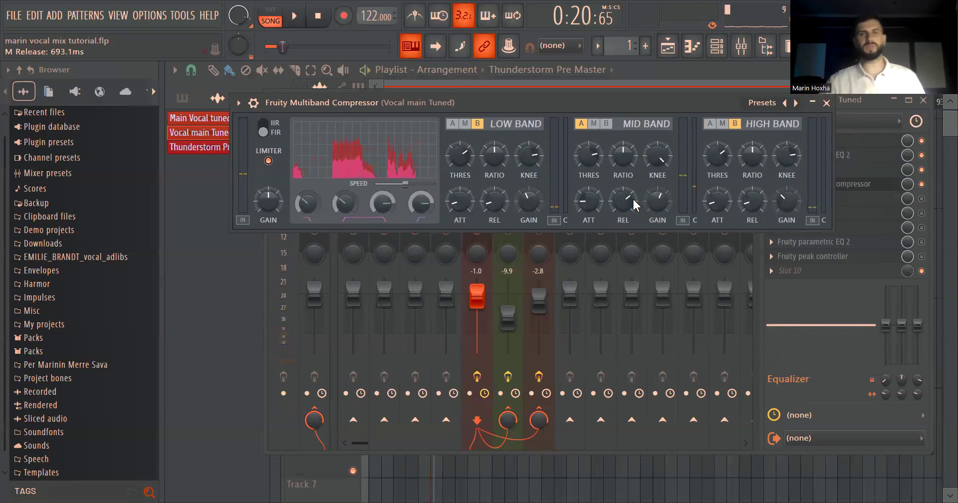
left_click_drag(648, 199, 648, 220)
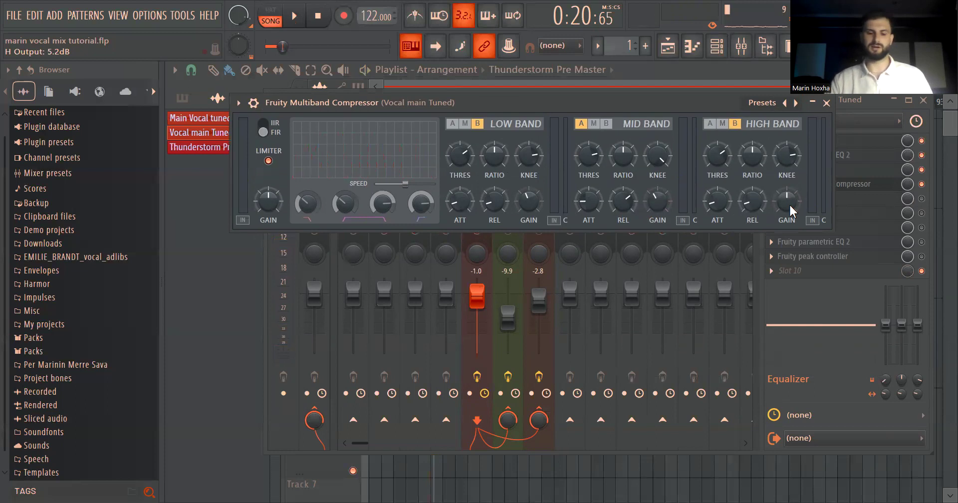
key("space")
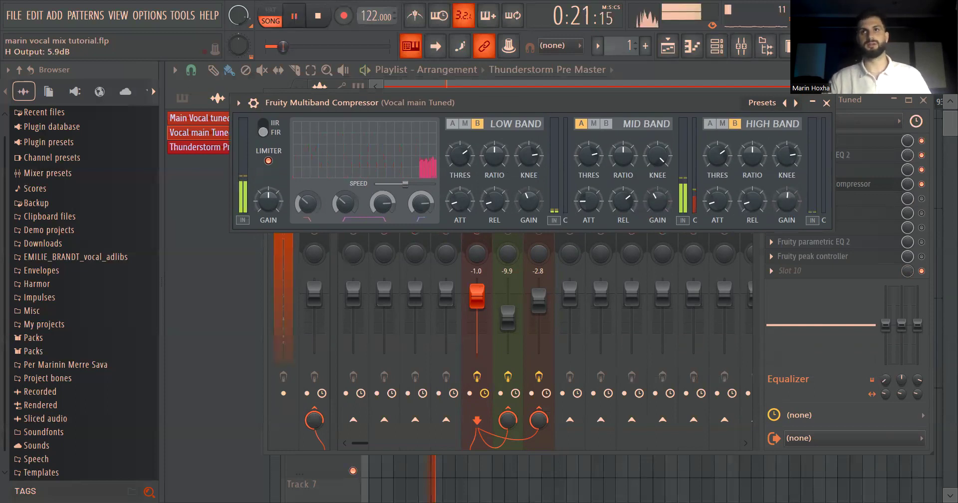
left_click_drag(535, 220, 535, 205)
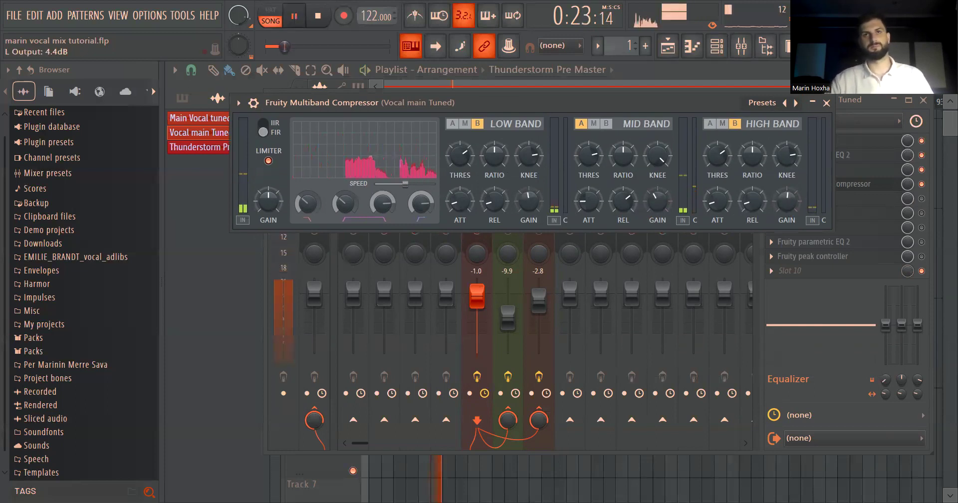
key("space")
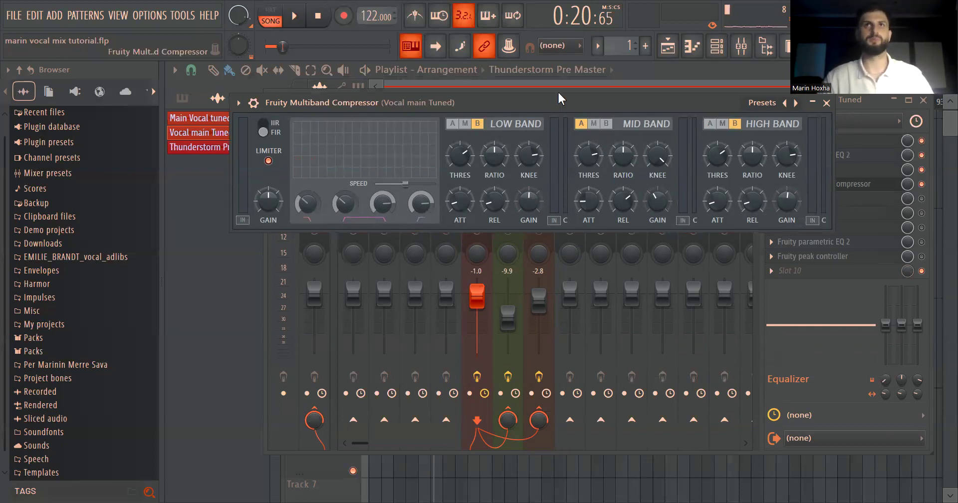
Step: Nudge the Fruity Multiband Compressor window aside, then close it
left_click_drag(603, 104, 629, 97)
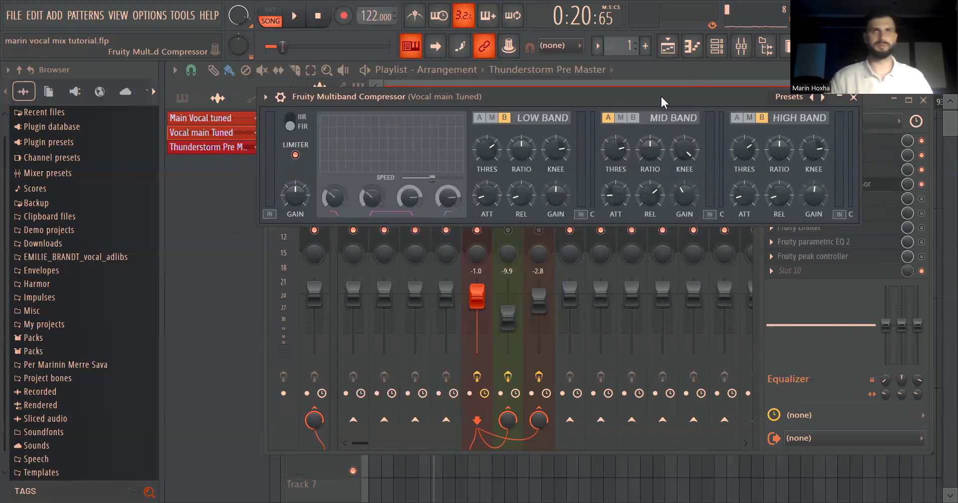
left_click(853, 98)
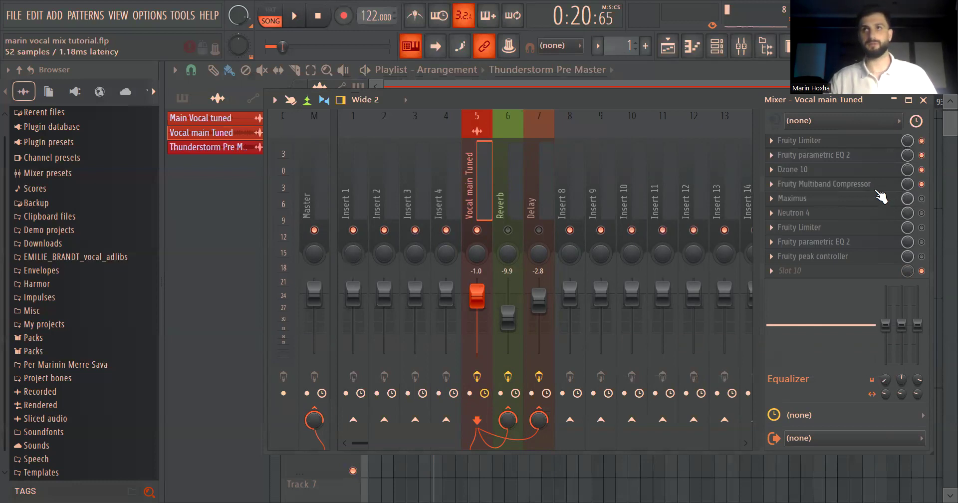
Step: Open Maximus on Vocal main Tuned, look over its presets without loading one, and restore it to a floating window
left_click(876, 198)
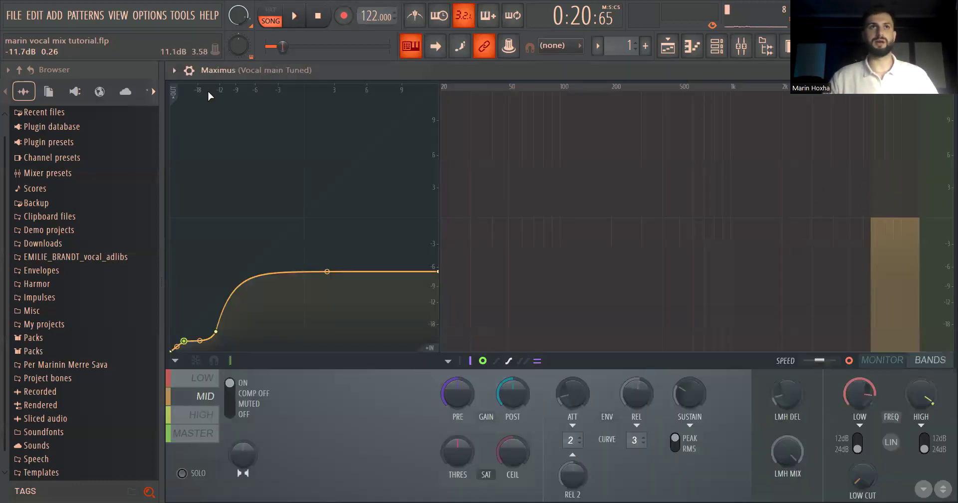
left_click(174, 70)
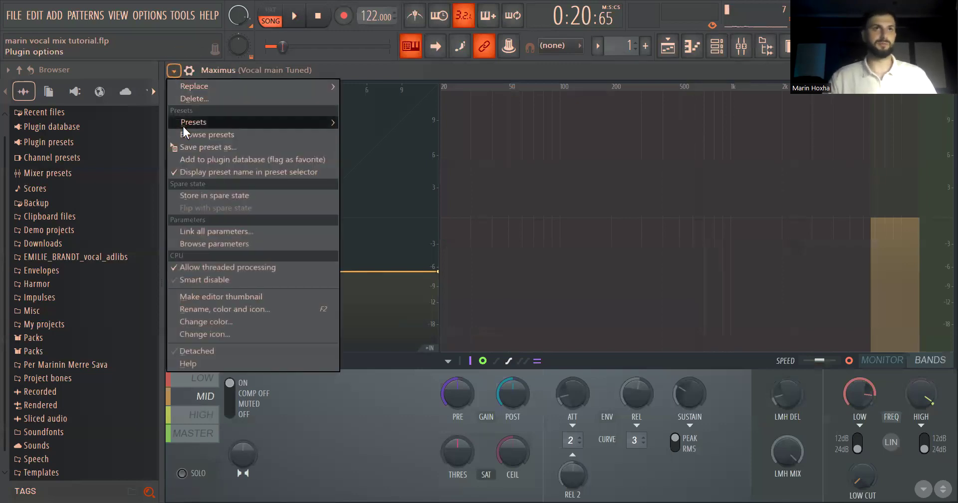
mouse_move(184, 123)
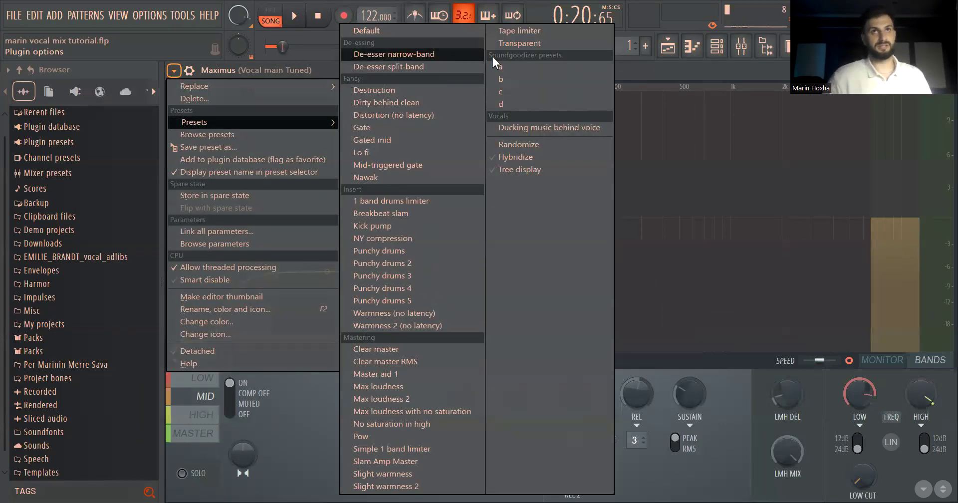
left_click(666, 67)
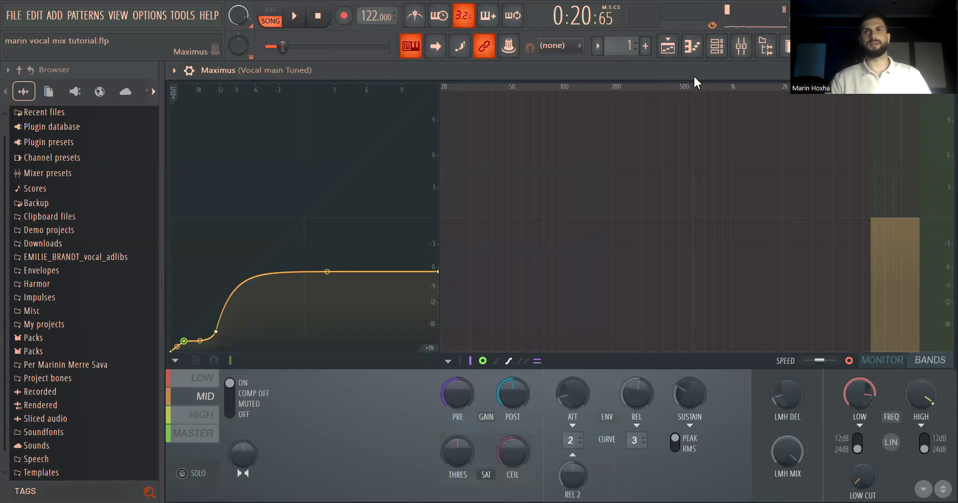
double_click(677, 73)
Step: Show the Maximus MASTER band curve and toggle MONITOR on and off while playing the vocal
key("space")
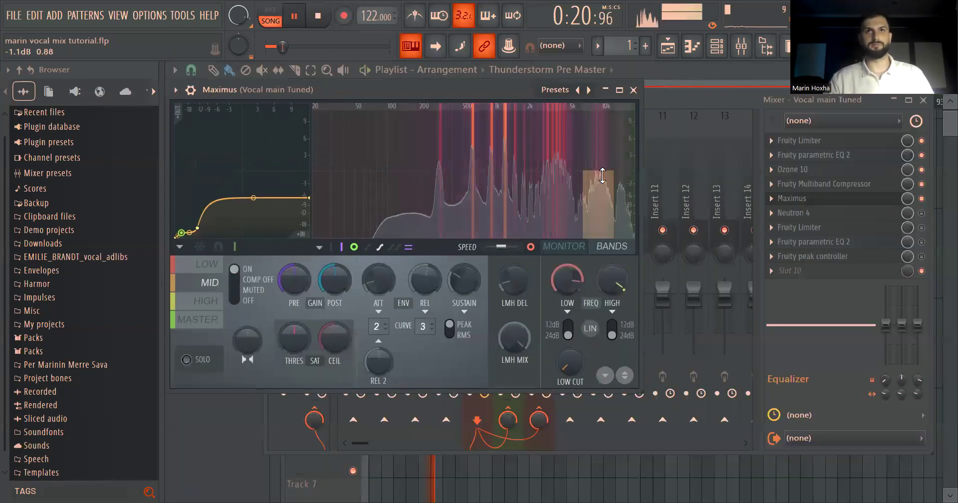
left_click(202, 322)
key("space")
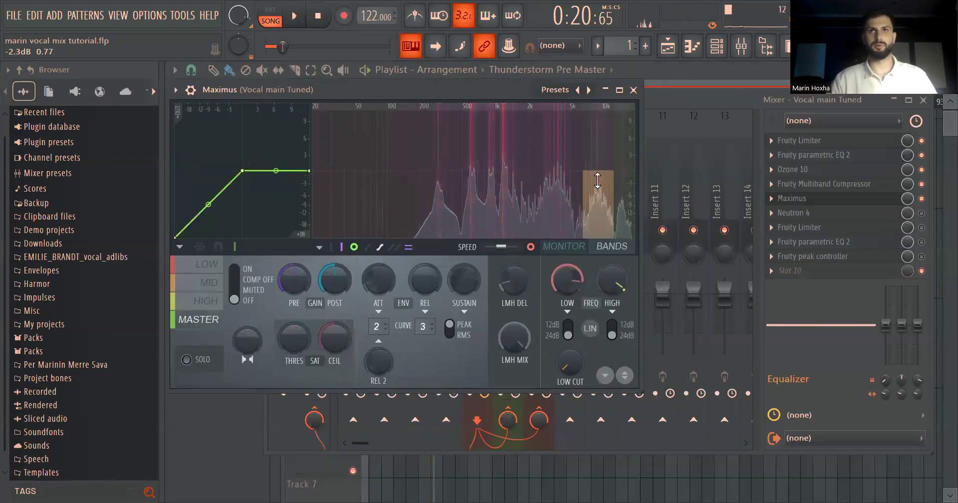
left_click(555, 246)
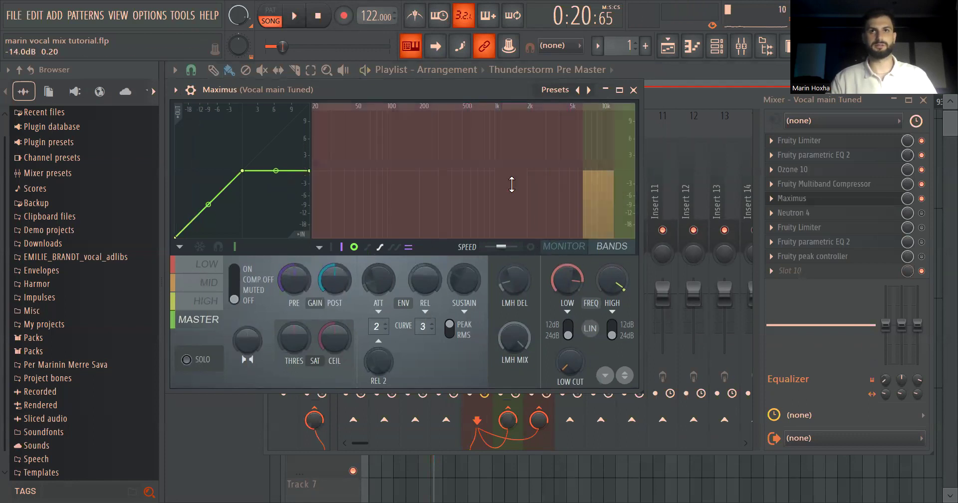
key("space")
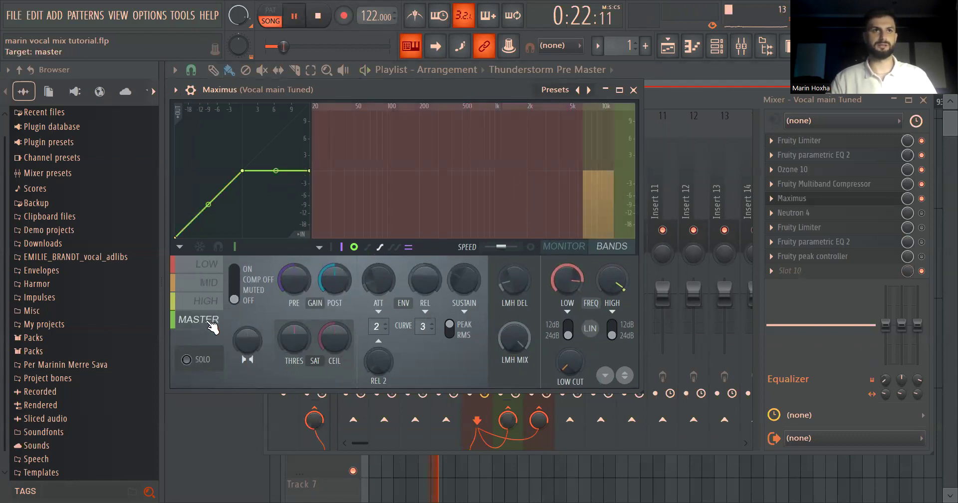
key("space")
left_click(561, 249)
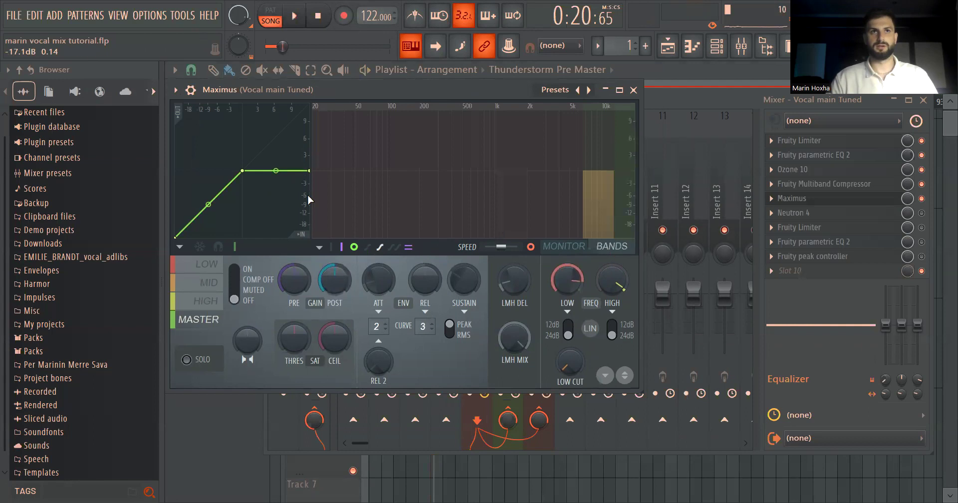
key("space")
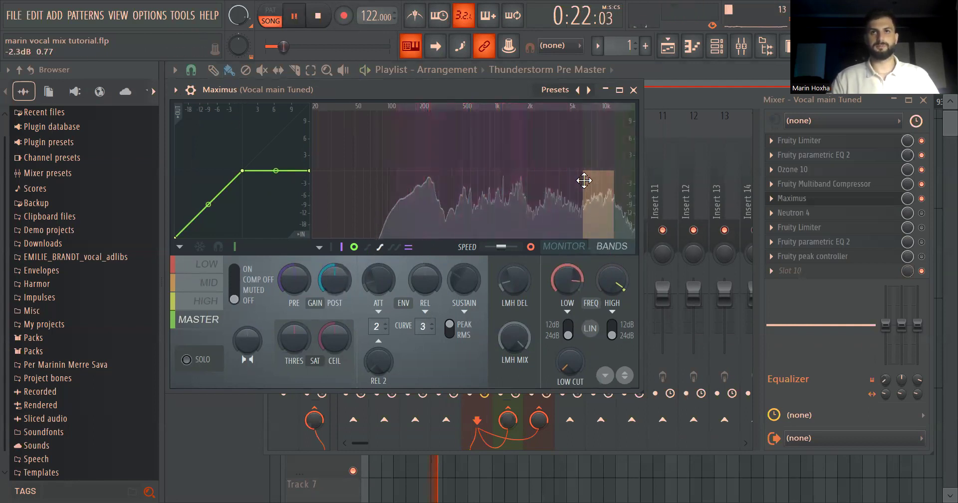
Step: Switch to the playlist and start playing the Vocal main Tuned clip
key("space")
left_click(668, 46)
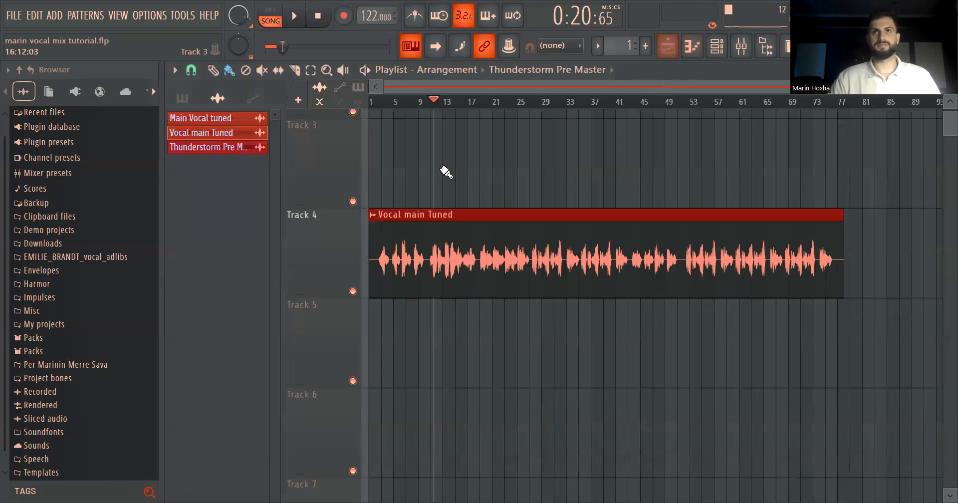
scroll(457, 173, "up", 5)
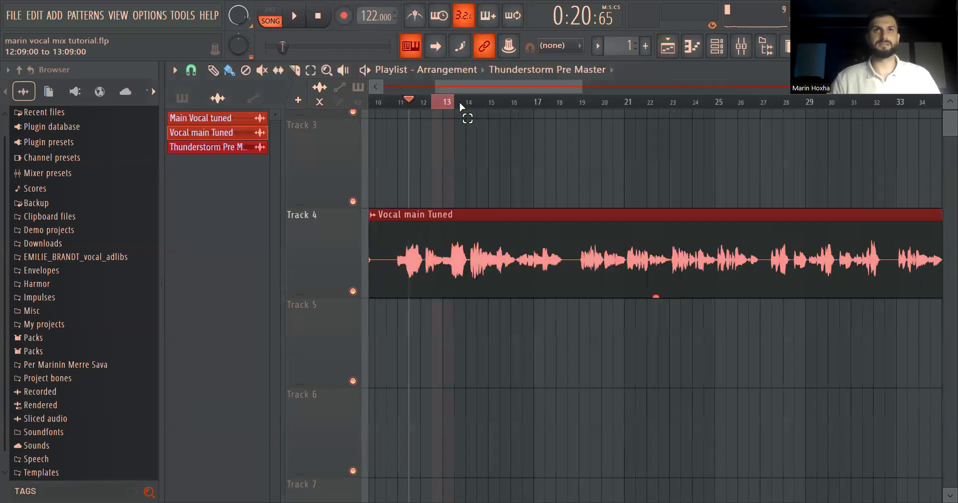
key("space")
scroll(456, 114, "up", 3)
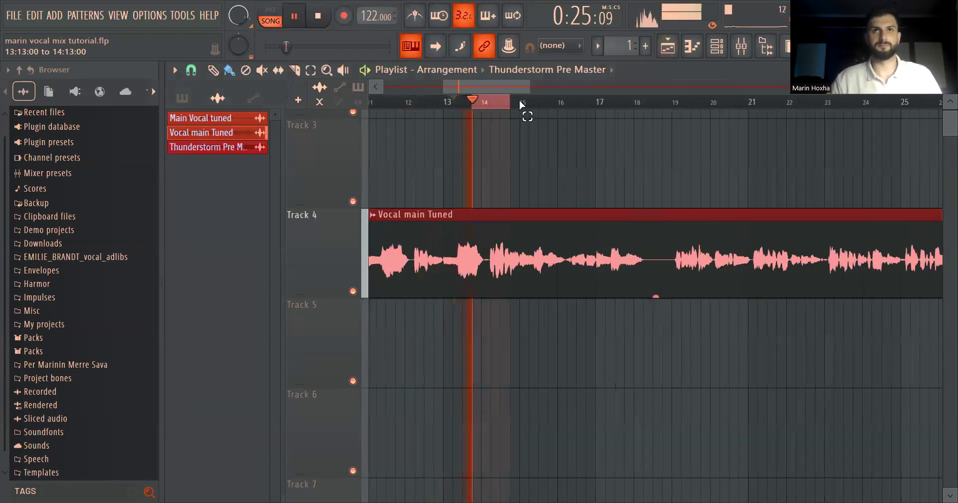
scroll(497, 112, "up", 2)
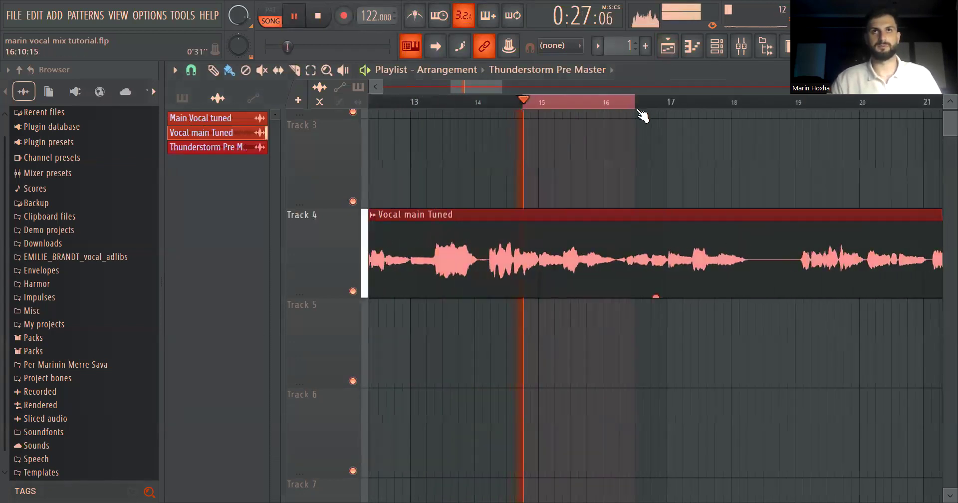
scroll(499, 113, "down", 9)
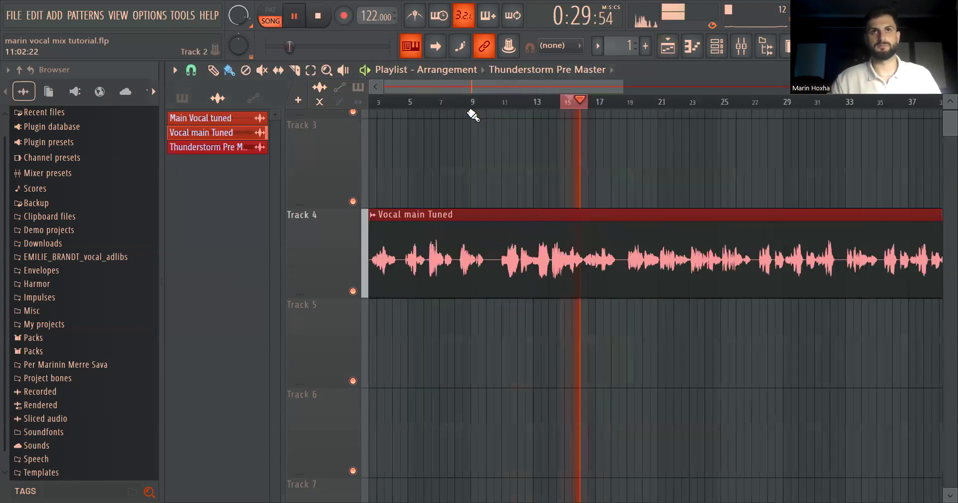
Step: Jump the playhead to a later vocal passage, then reopen Maximus from the mixer insert
left_click(571, 103)
left_click(624, 103)
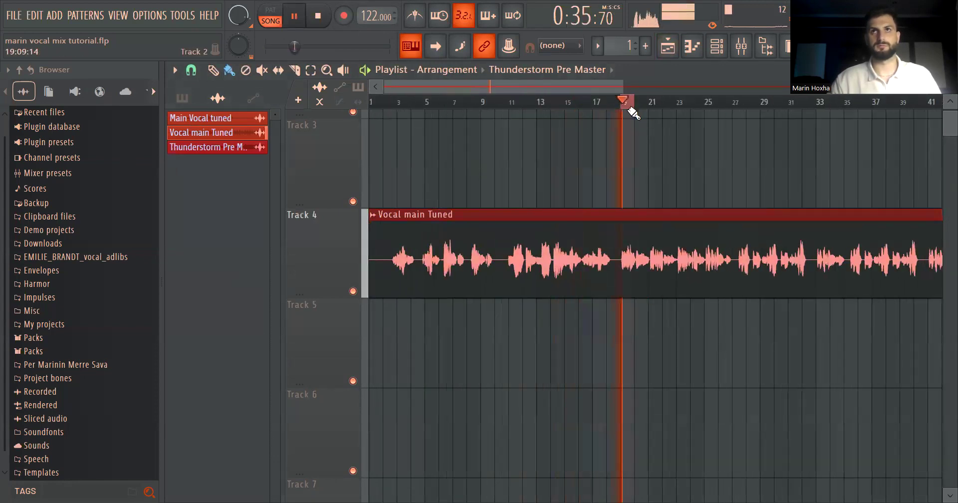
scroll(643, 116, "up", 4)
left_click(643, 112)
key("F9")
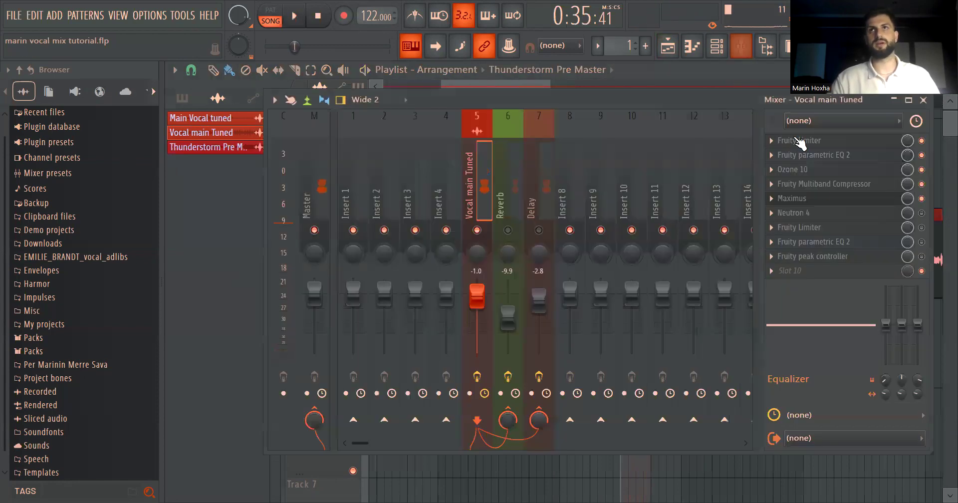
left_click(833, 206)
Step: Audition the vocal through Maximus while flipping between its low, mid and high band settings
key("space")
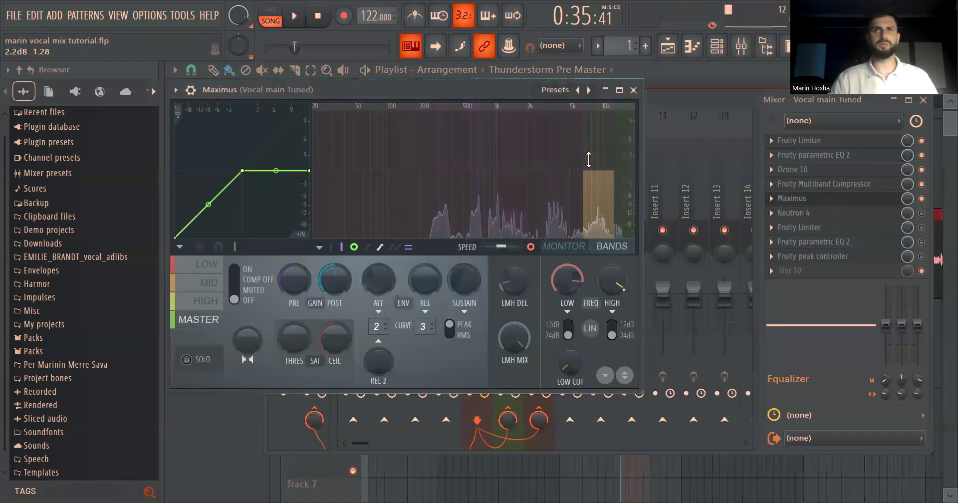
key("space")
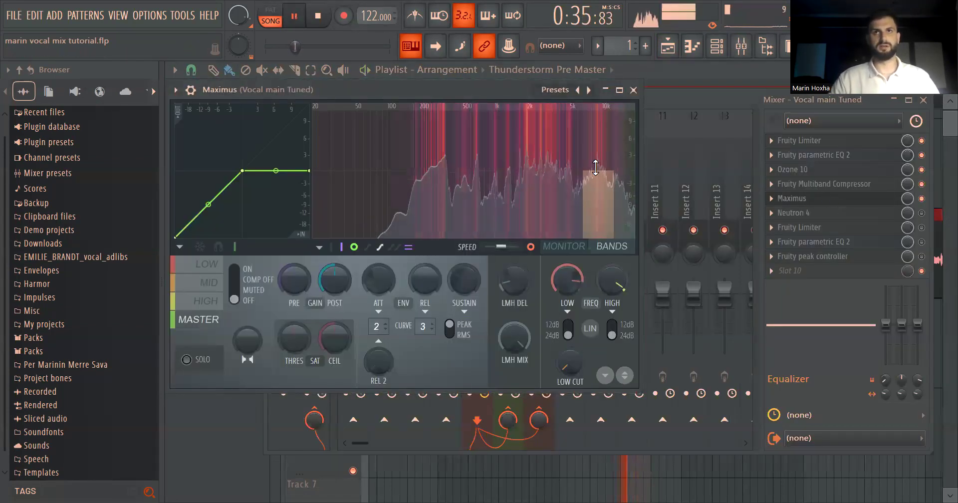
key("space")
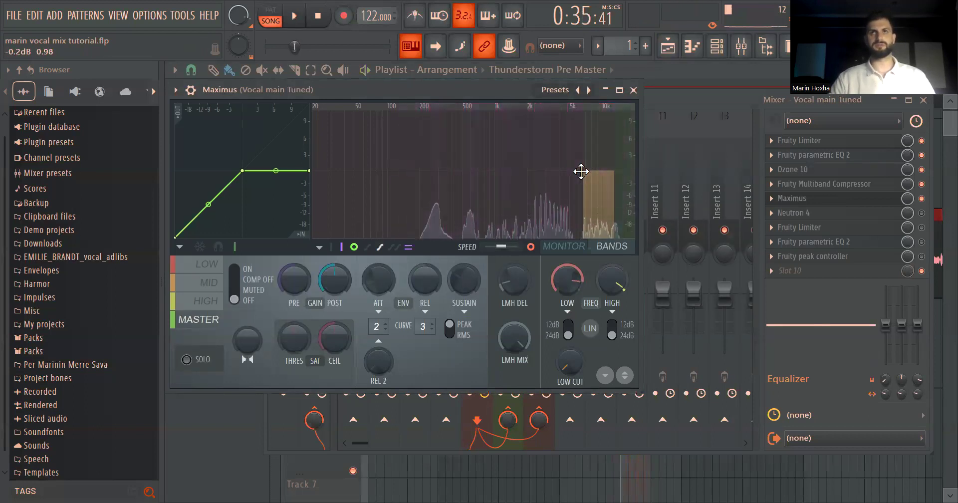
left_click(583, 159)
left_click(202, 283)
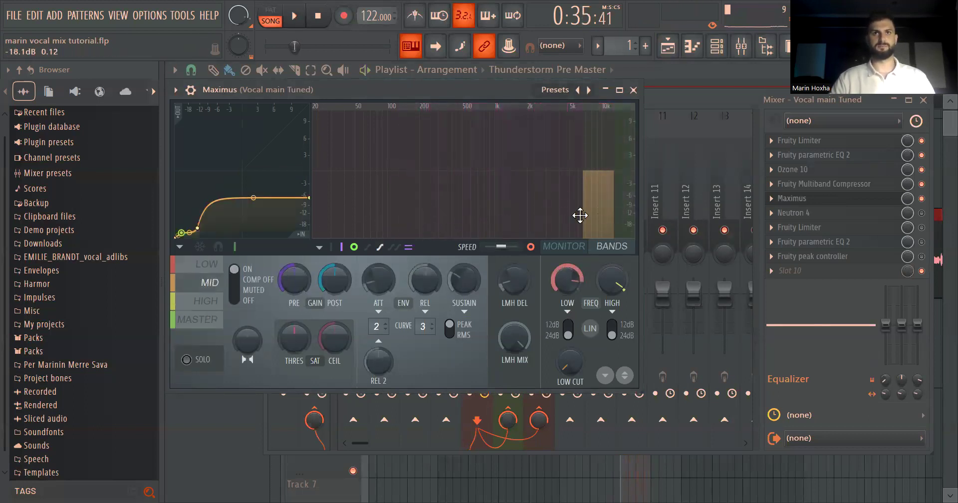
left_click(583, 196)
left_click(599, 169)
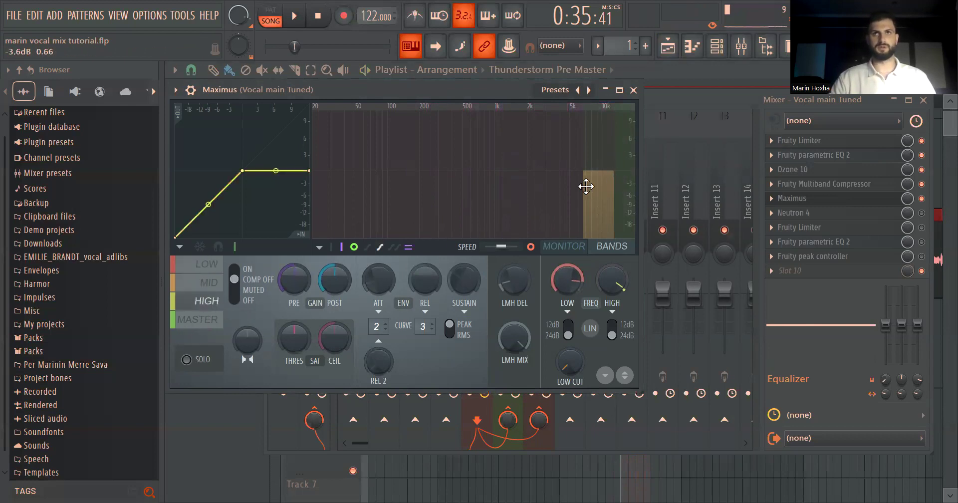
key("space")
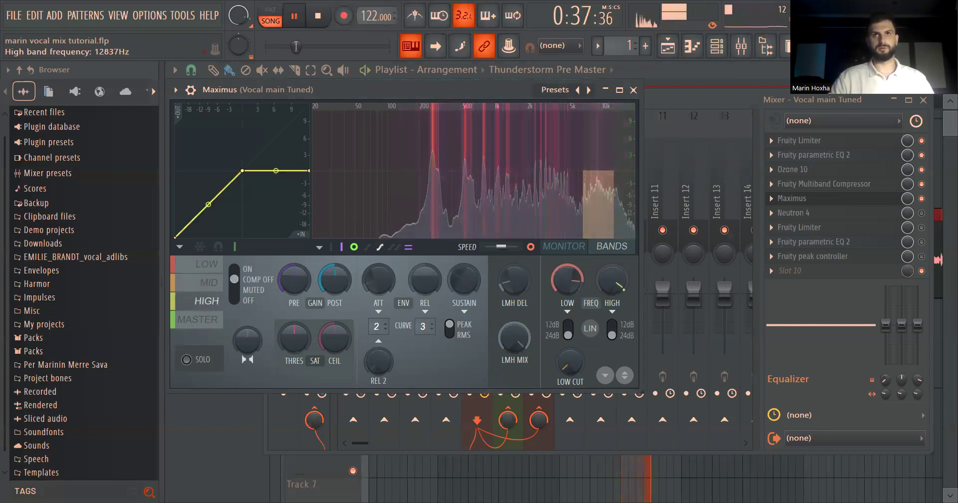
key("space")
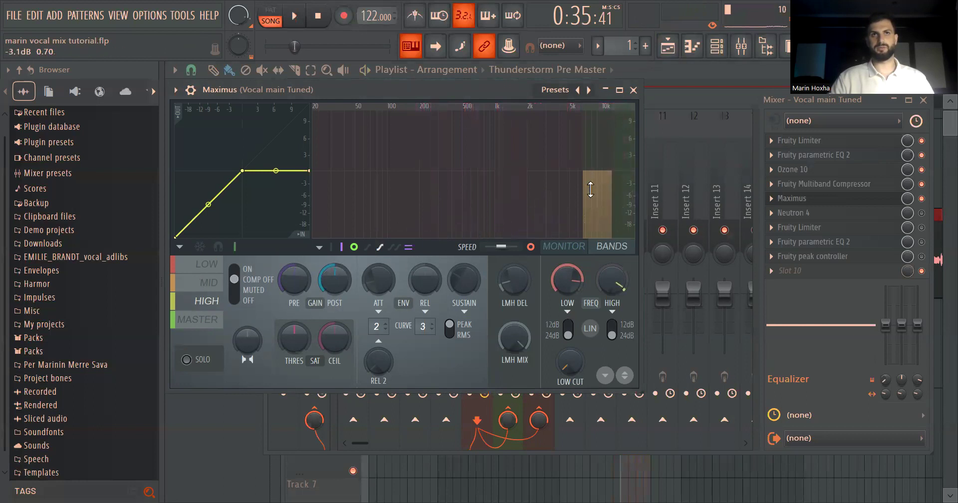
key("space")
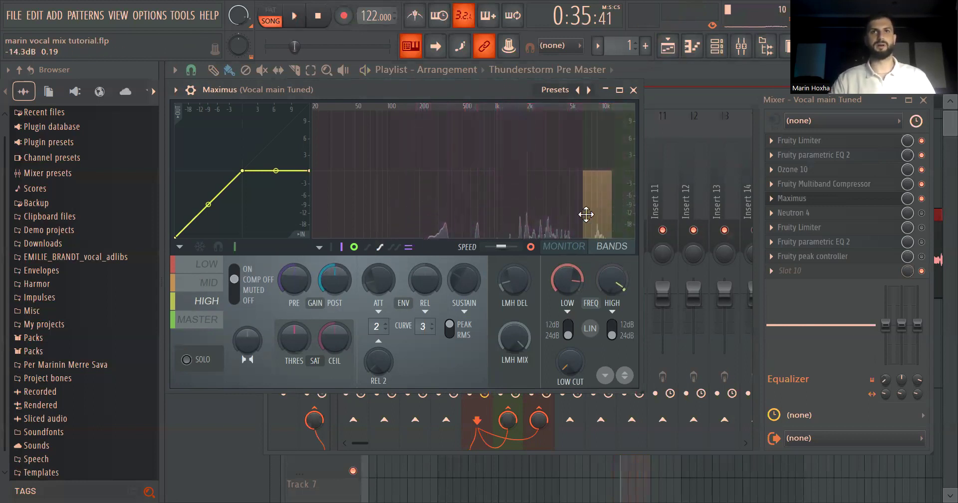
key("space")
Step: Show Maximus's mid-band compression curve, move the window aside, and listen to the vocal through it
left_click(209, 283)
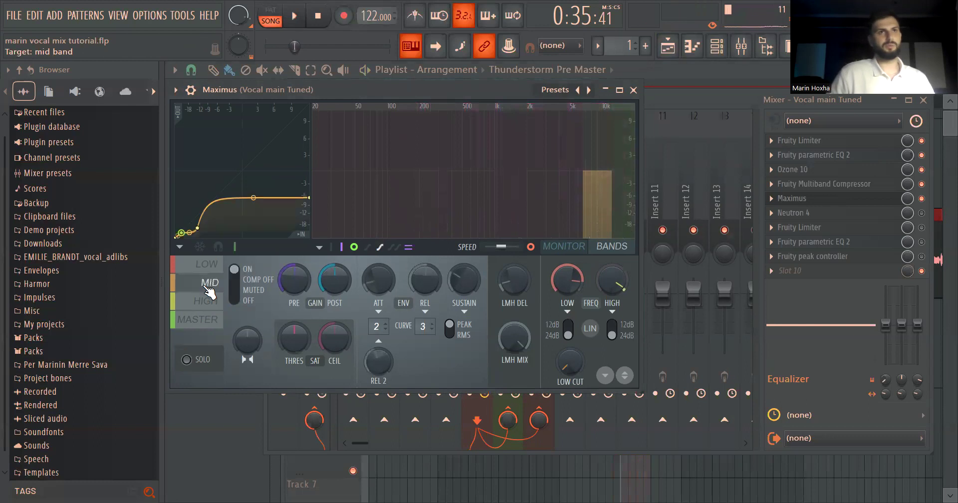
left_click_drag(319, 88, 433, 96)
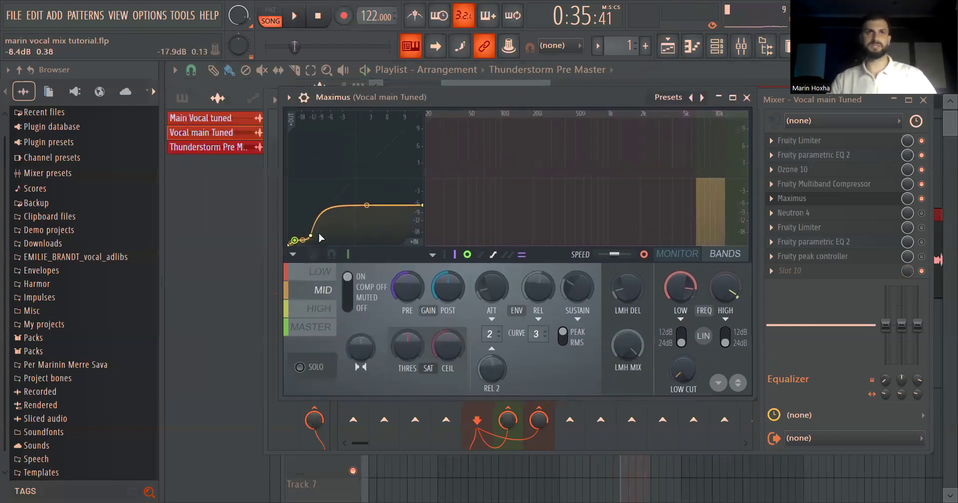
key("space")
key("space")
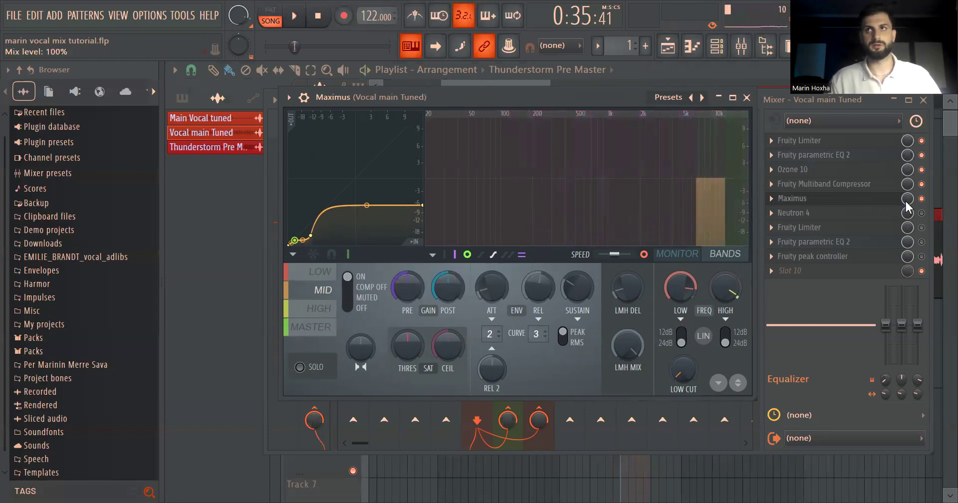
left_click_drag(451, 101, 429, 98)
key("space")
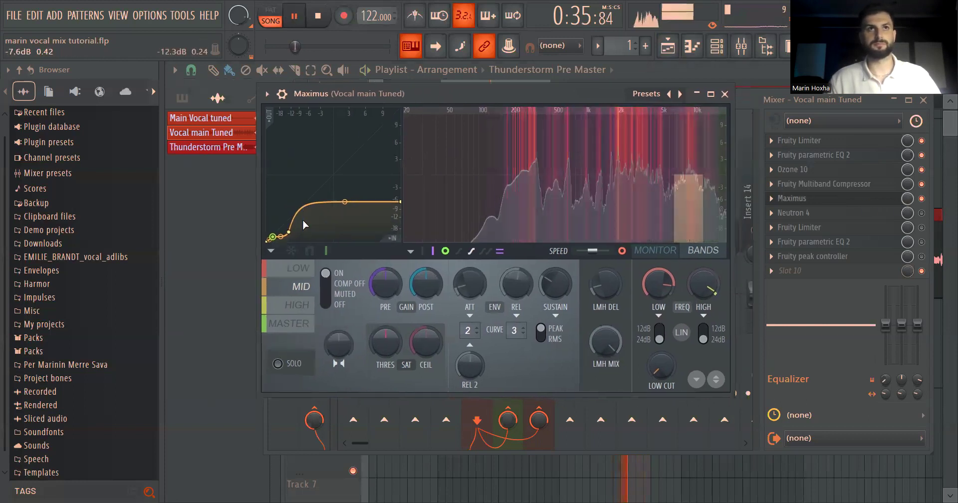
key("space")
Step: Enlarge Maximus and shift mid-band curve point 3 slightly right while auditioning
left_click(711, 94)
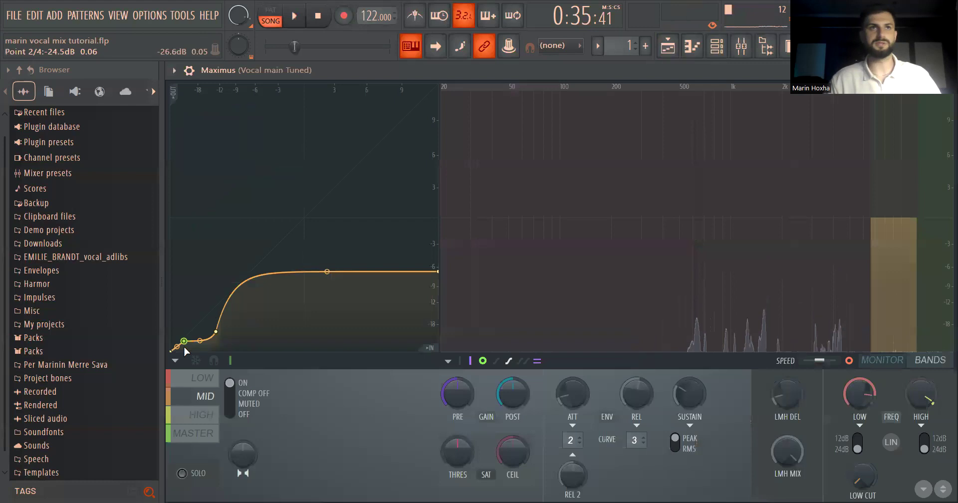
key("space")
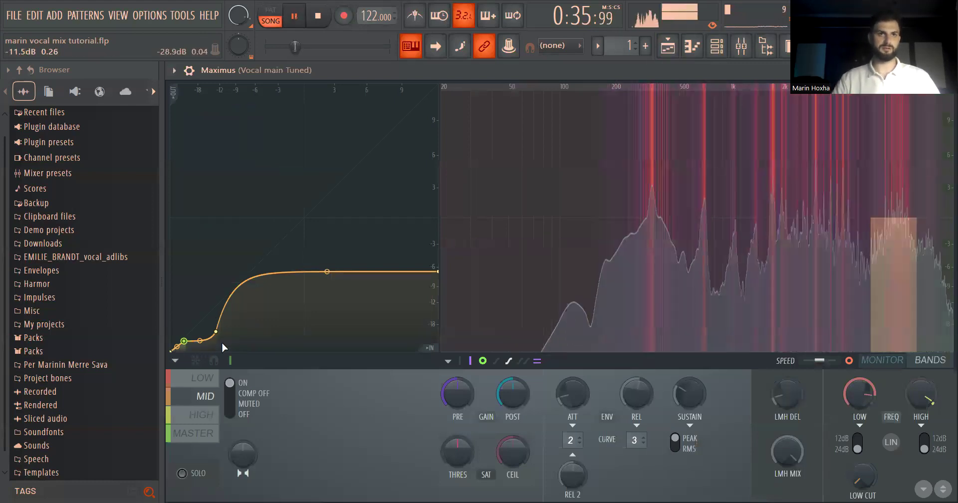
key("space")
left_click_drag(216, 331, 224, 330)
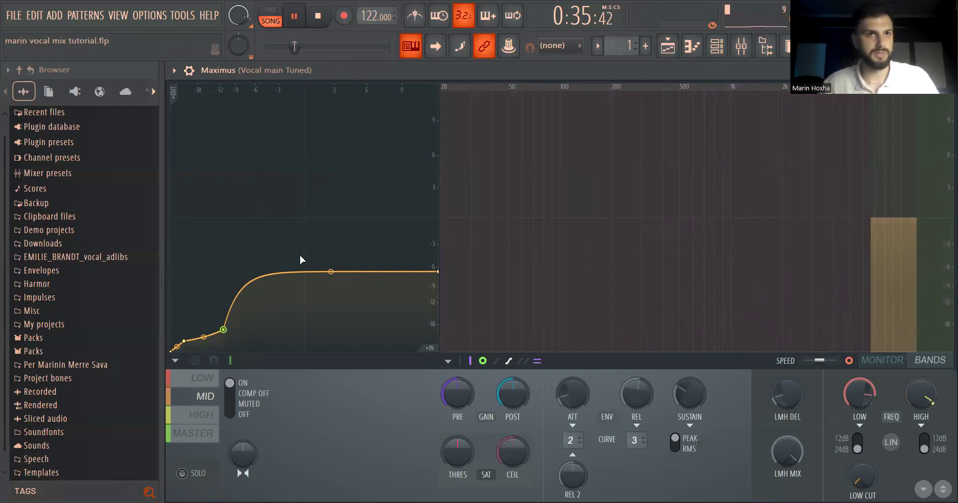
key("space")
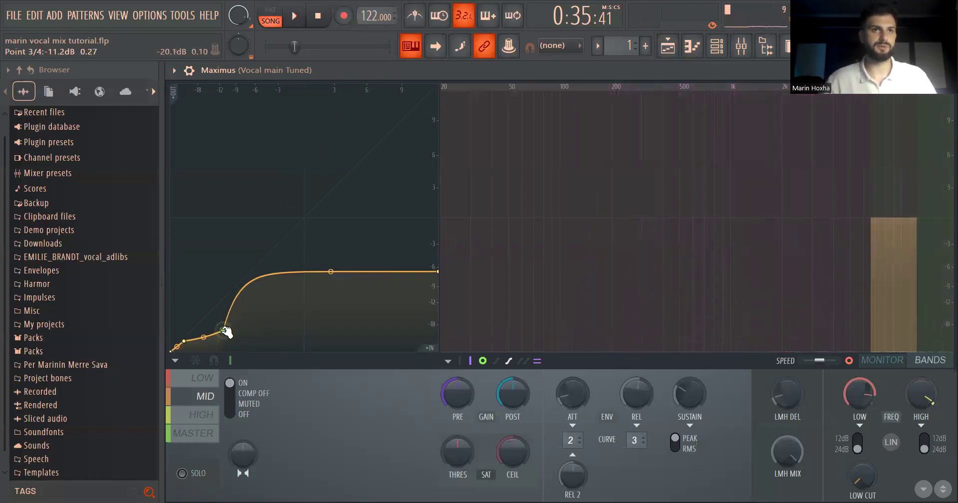
Step: Pull the low mid-band curve points down, fine-tune the third point, then restore the floating window
left_click_drag(223, 334, 222, 342)
key("space")
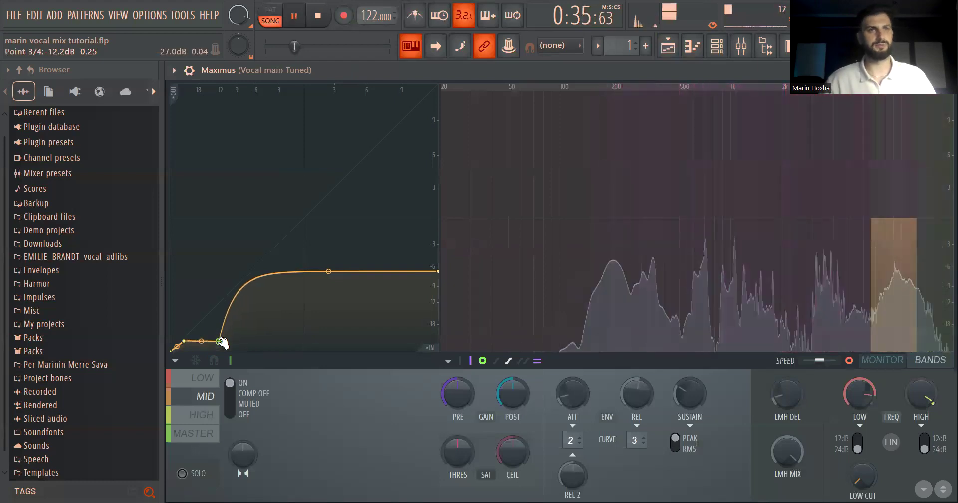
left_click_drag(183, 342, 188, 340)
key("space")
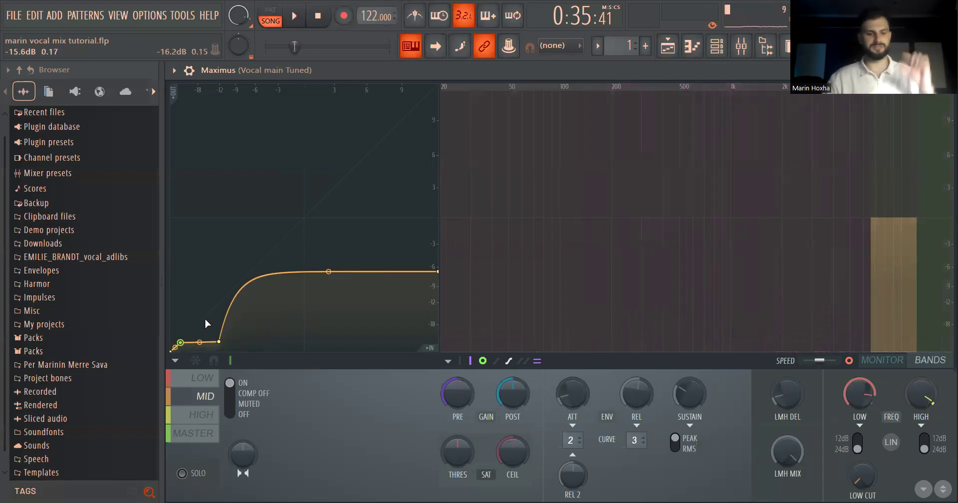
left_click_drag(219, 341, 219, 338)
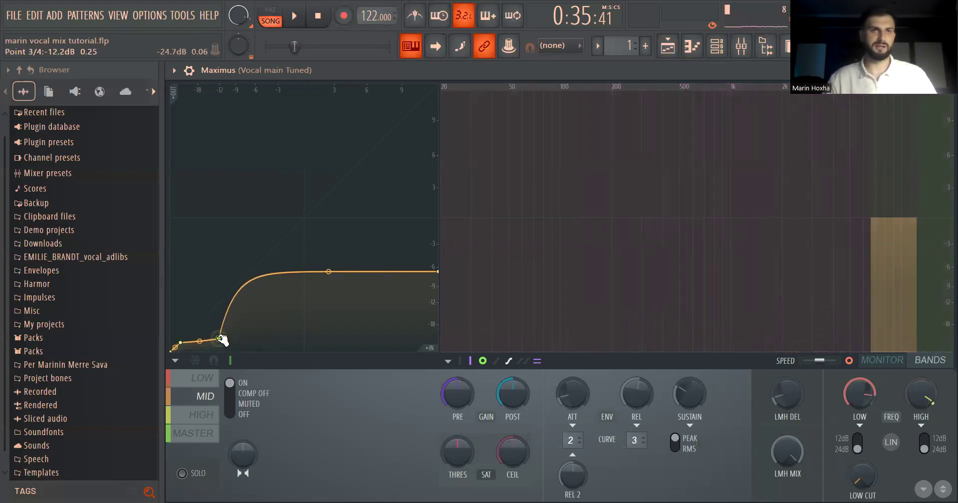
key("space")
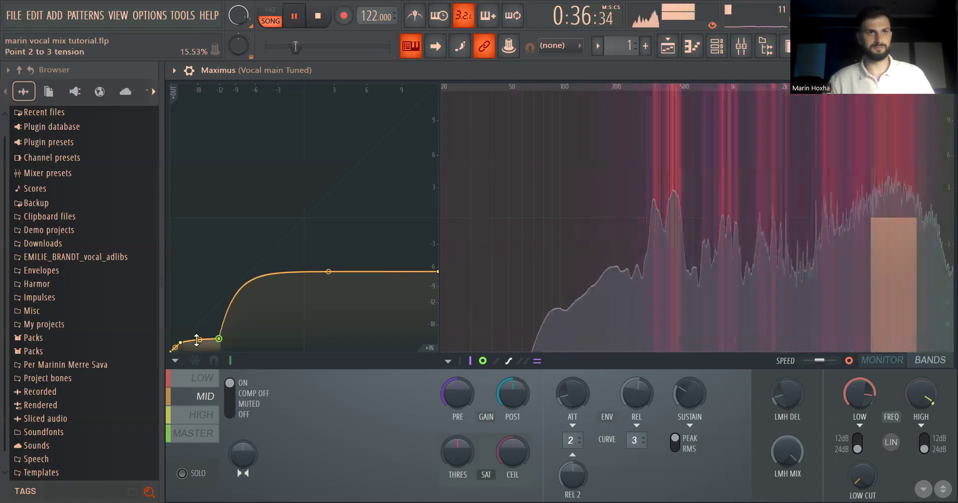
key("space")
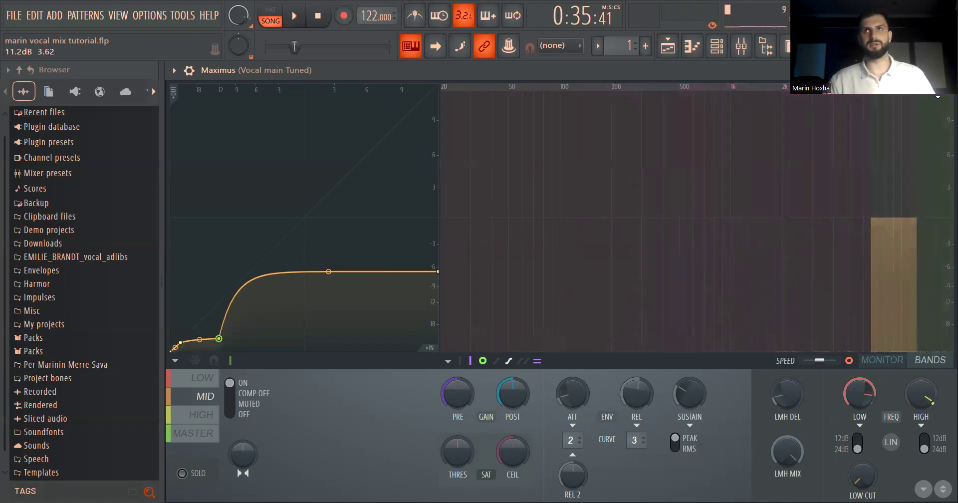
left_click(935, 70)
Step: Close Maximus, open Neutron 4 on the vocal, and look over its Sculptor and Unmask modules
left_click(724, 95)
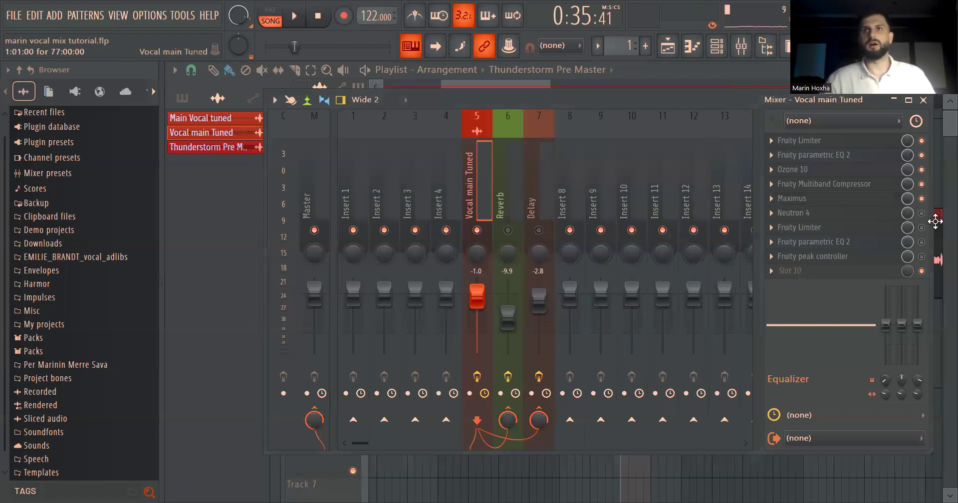
left_click(865, 213)
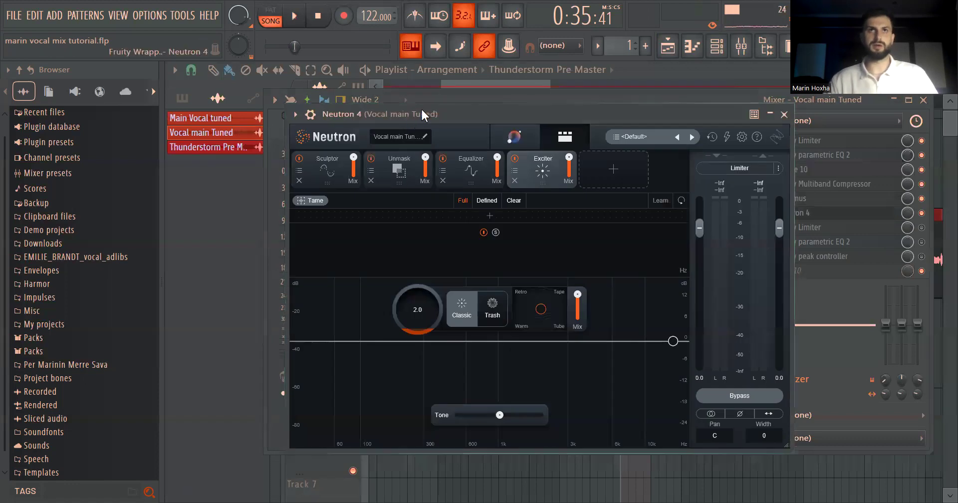
left_click(327, 173)
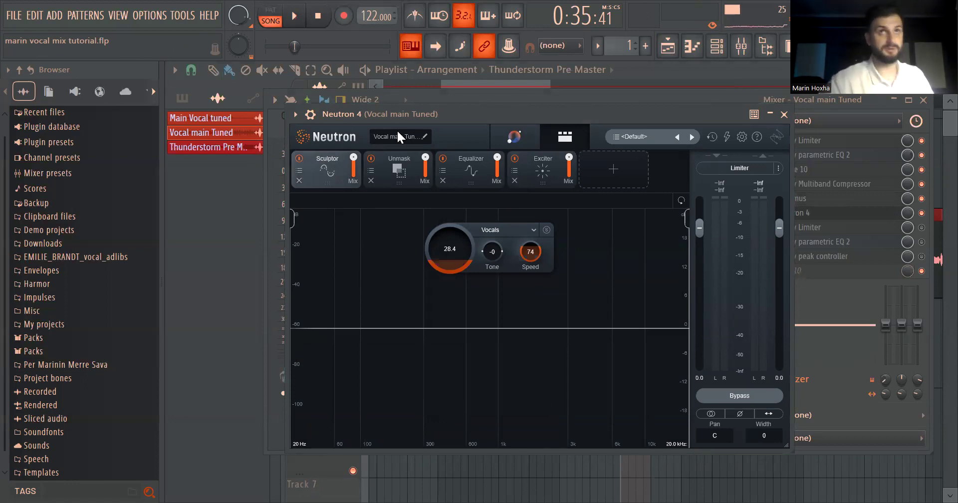
left_click(402, 167)
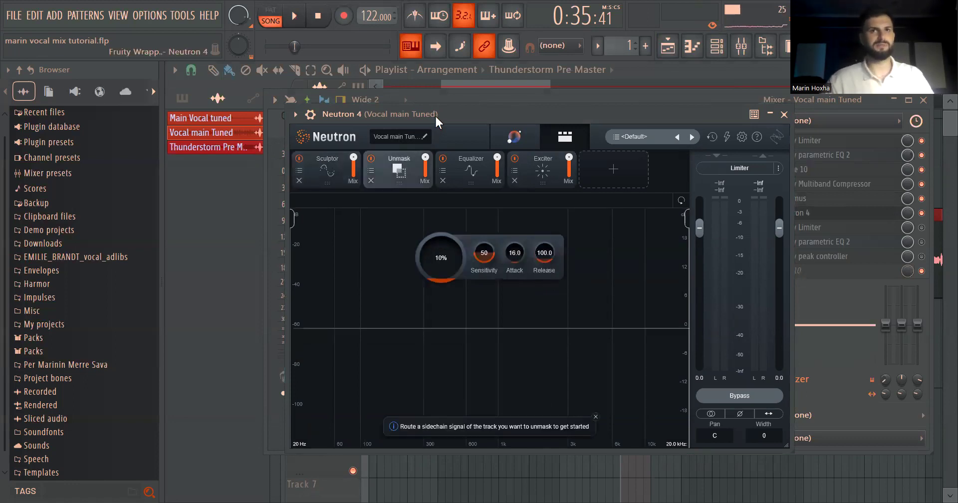
left_click(354, 179)
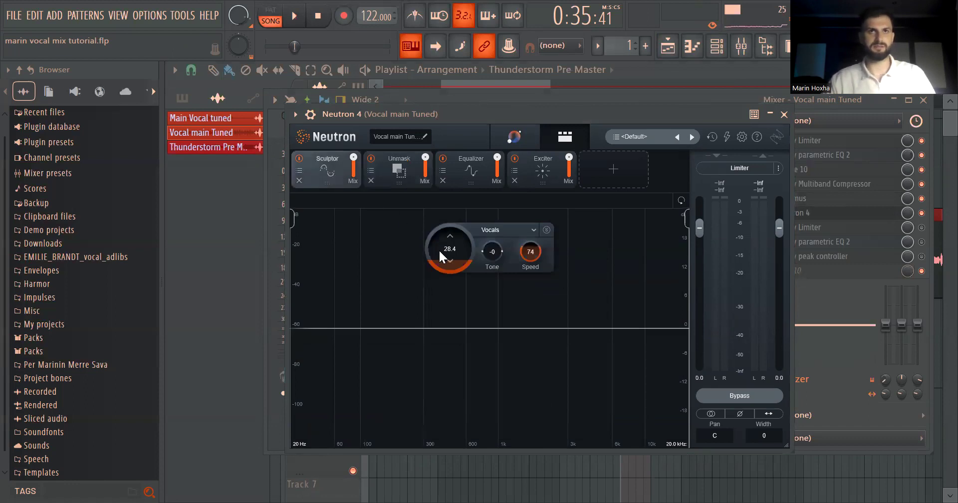
Step: Lower the Sculptor amount from 28.4 to 27.6 while playing, then reopen Neutron 4 from the mixer
key("space")
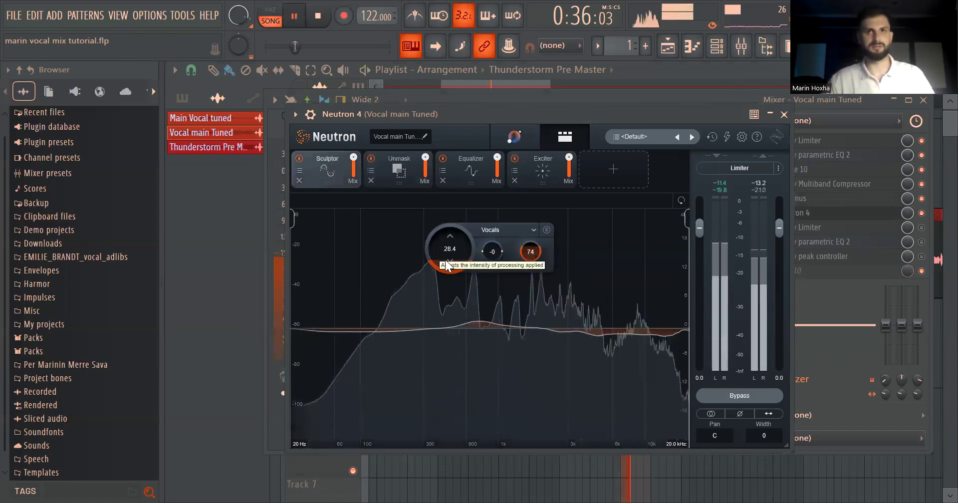
left_click_drag(450, 270, 466, 303)
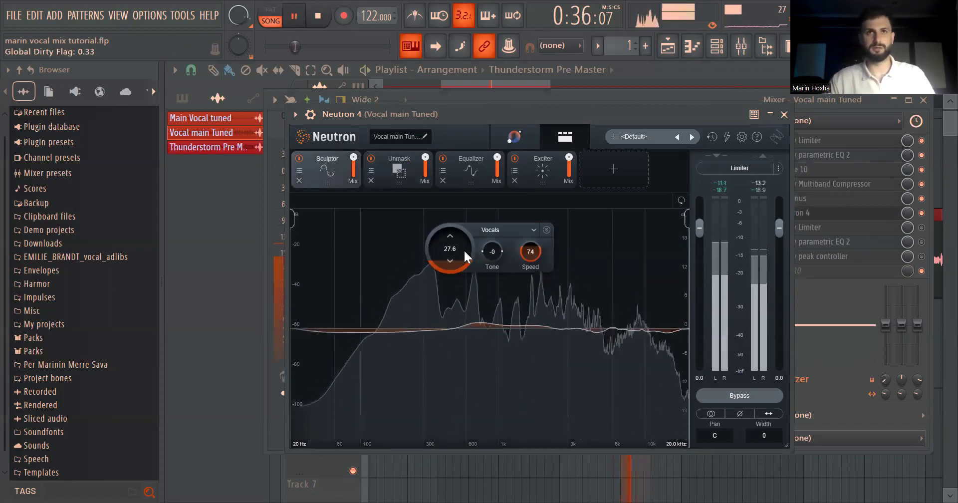
left_click(667, 46)
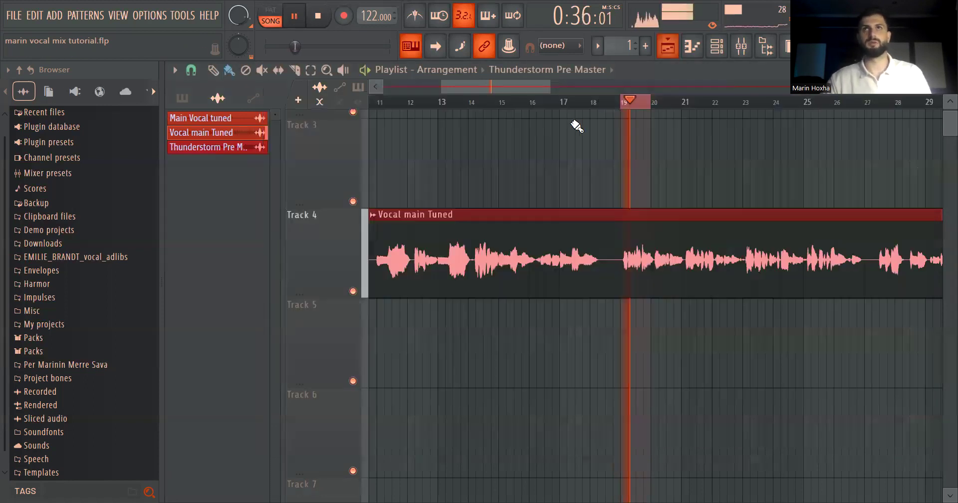
left_click(741, 46)
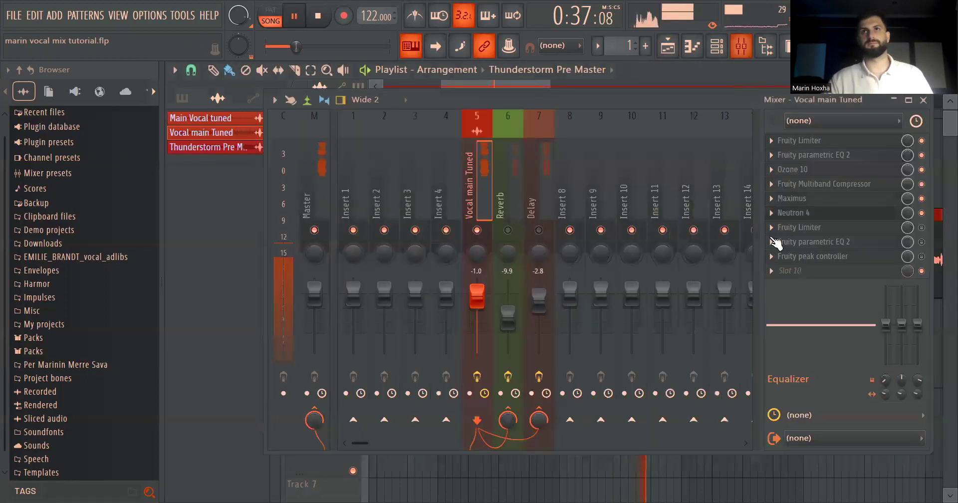
left_click(837, 211)
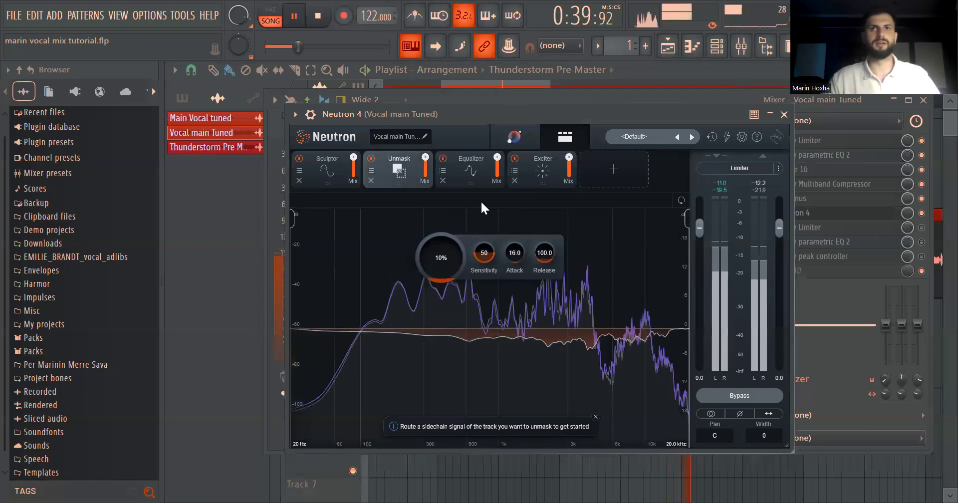
key("space")
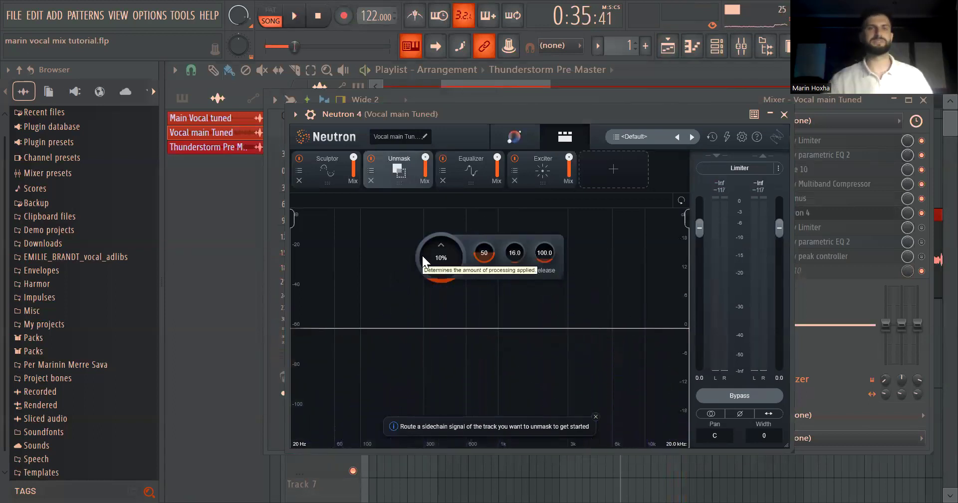
Step: Play the vocal through Neutron 4's Equalizer, then view the Exciter module set to 2.0 in Classic mode
left_click(471, 170)
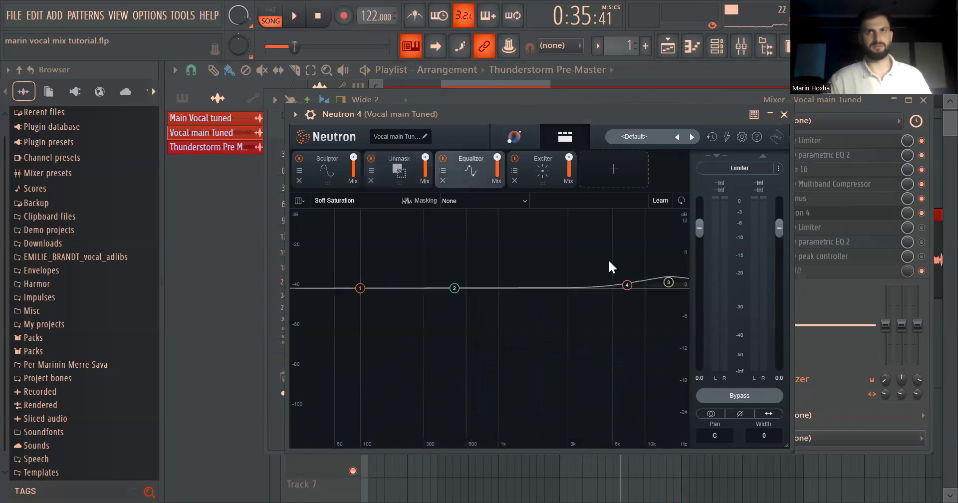
key("space")
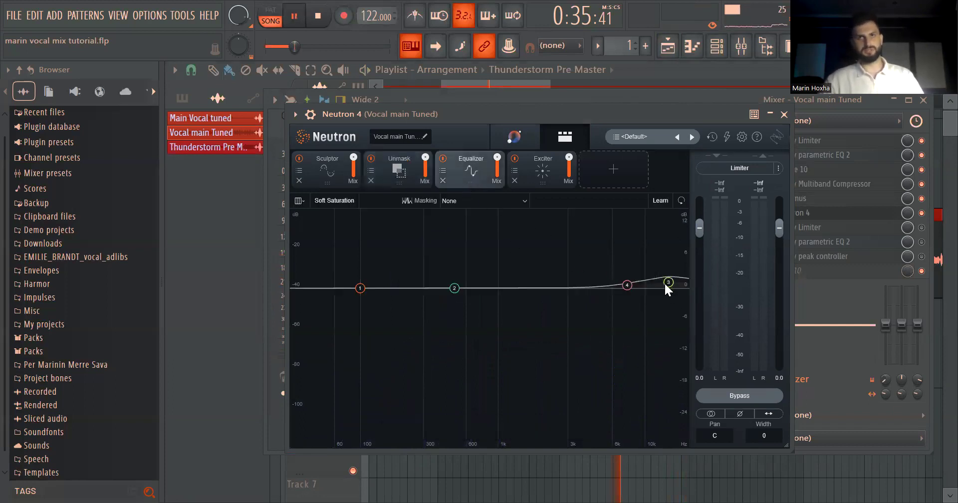
key("space")
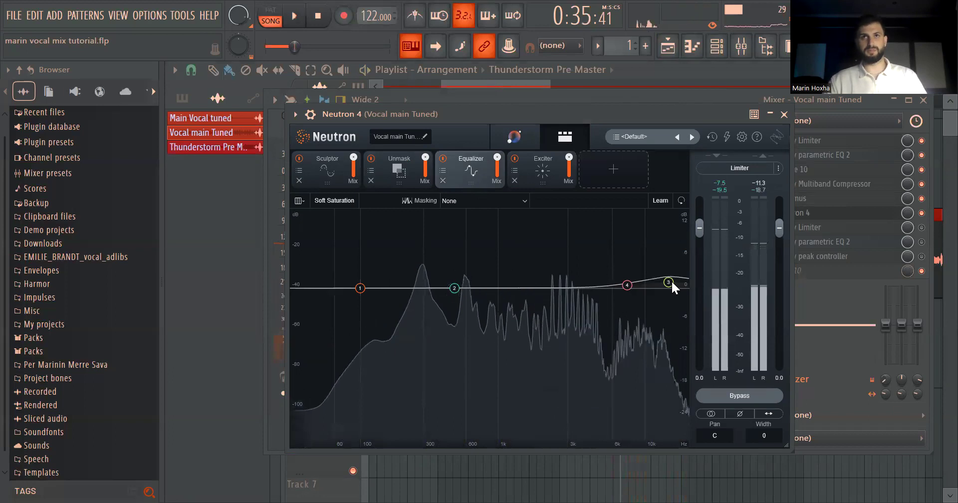
left_click(543, 175)
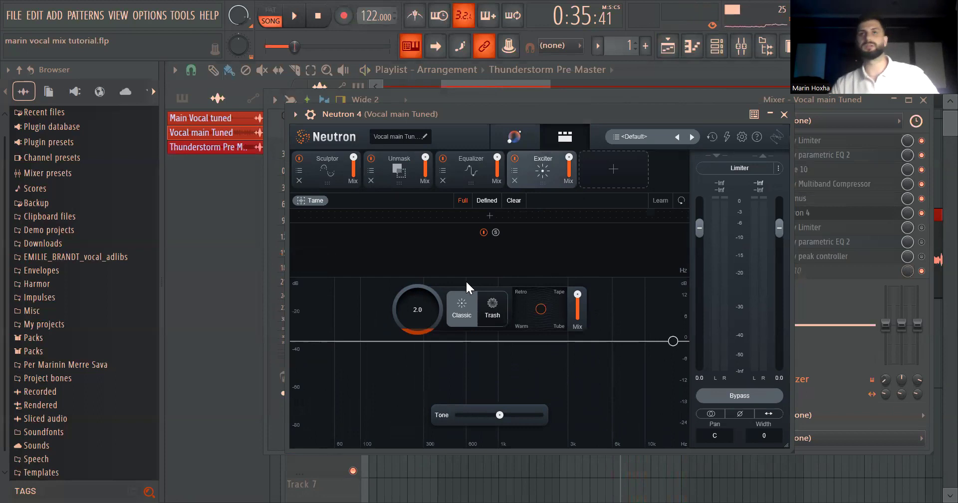
Step: Close Neutron, open the vocal's Fruity Limiter, and switch it to LIMIT mode
left_click(784, 115)
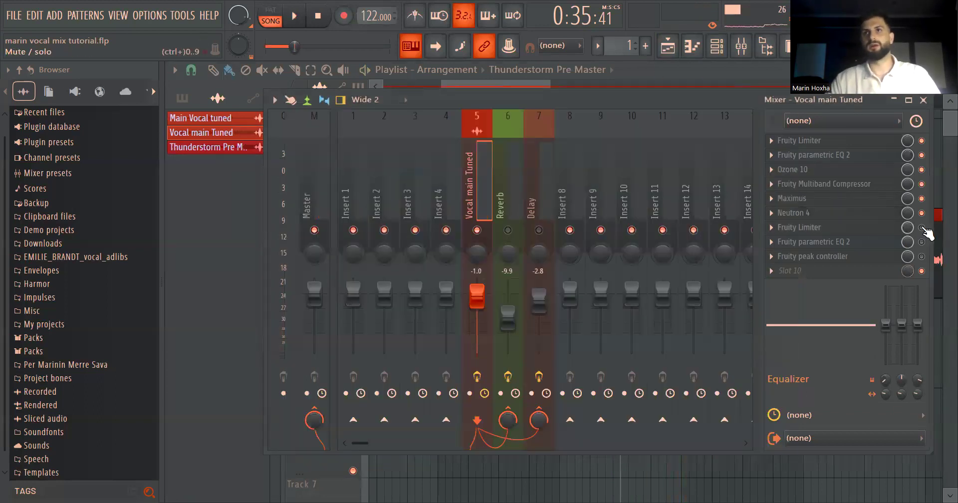
left_click(924, 230)
key("space")
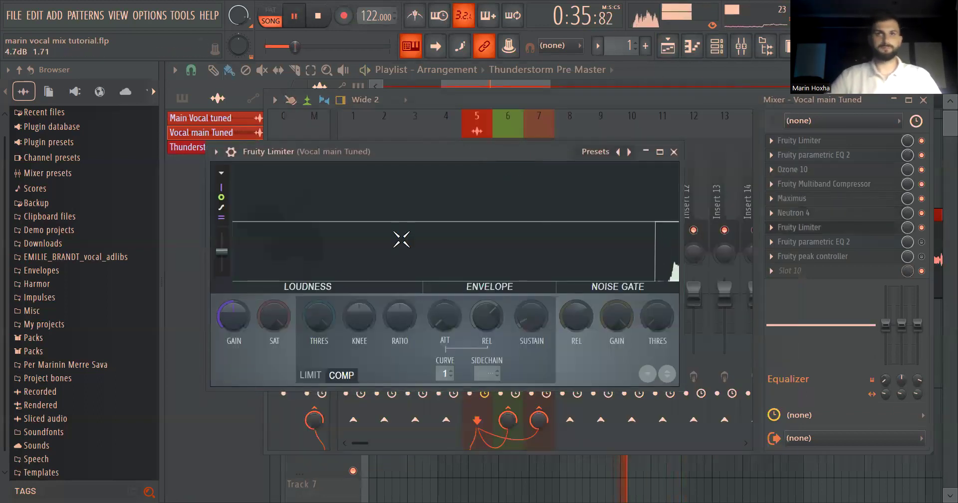
left_click(310, 375)
key("space")
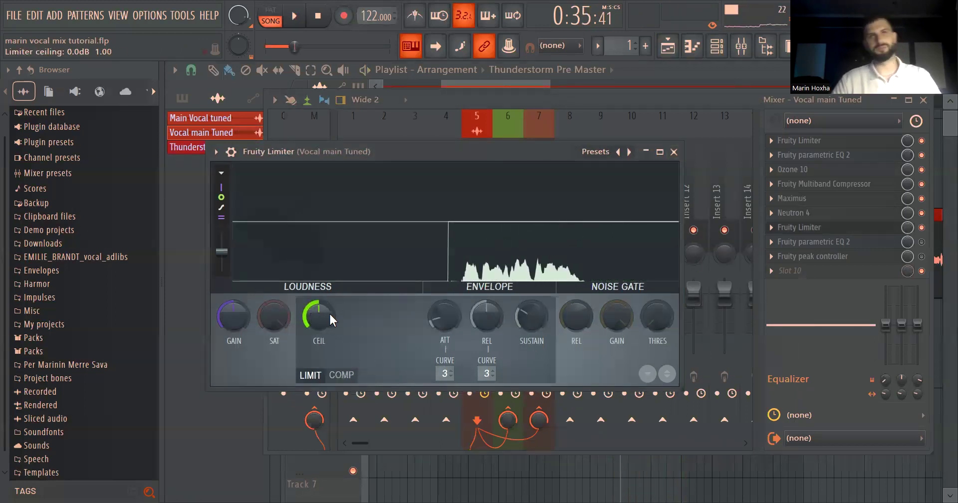
Step: Lower the limiter ceiling to -7.1 dB and audition the song with it
key("space")
left_click_drag(328, 313, 328, 344)
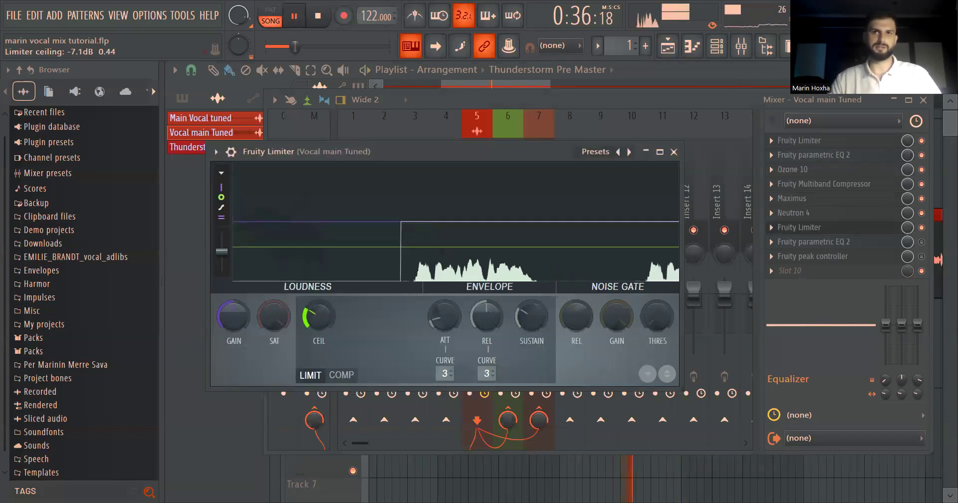
key("space")
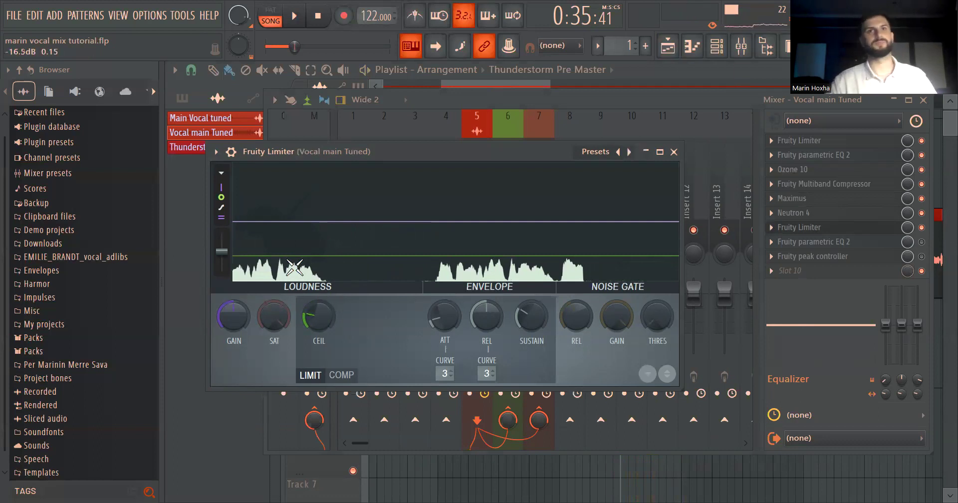
key("space")
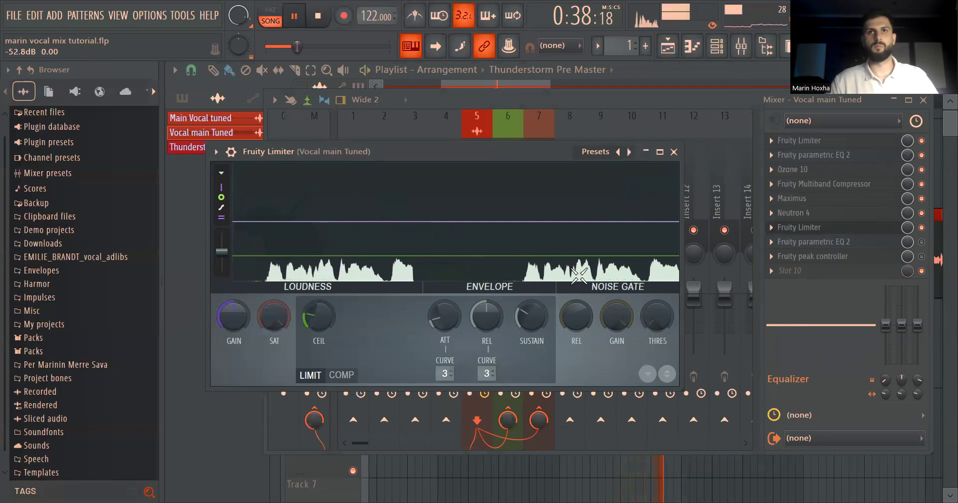
key("space")
Step: Close the limiter and inspect the vocal's second Fruity parametric EQ 2
left_click(826, 227)
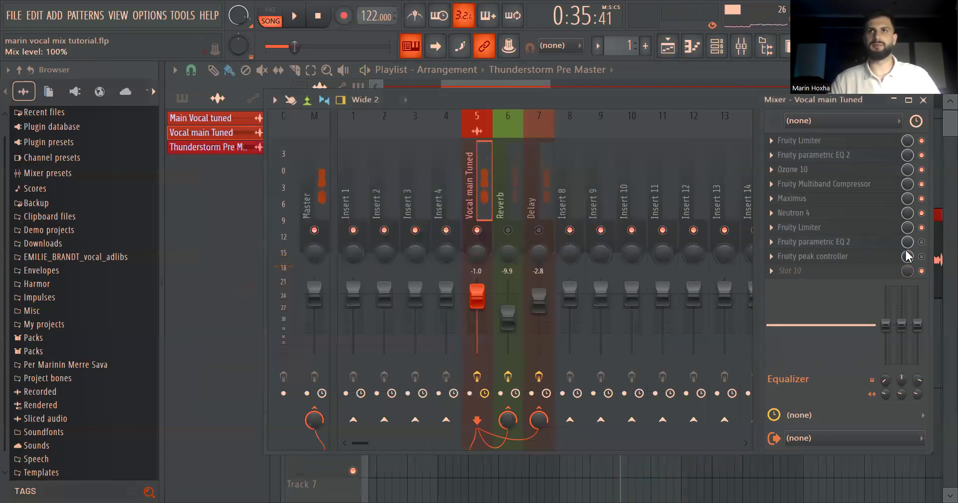
left_click(838, 242)
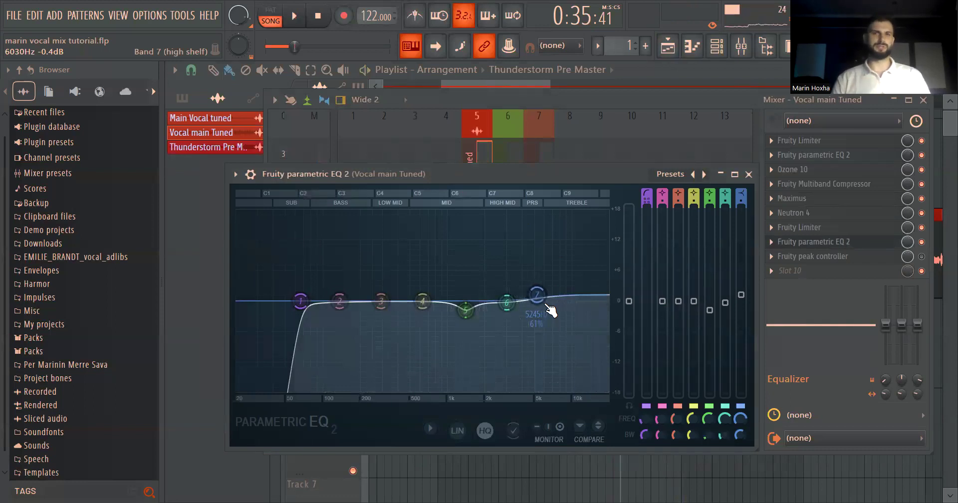
left_click(749, 174)
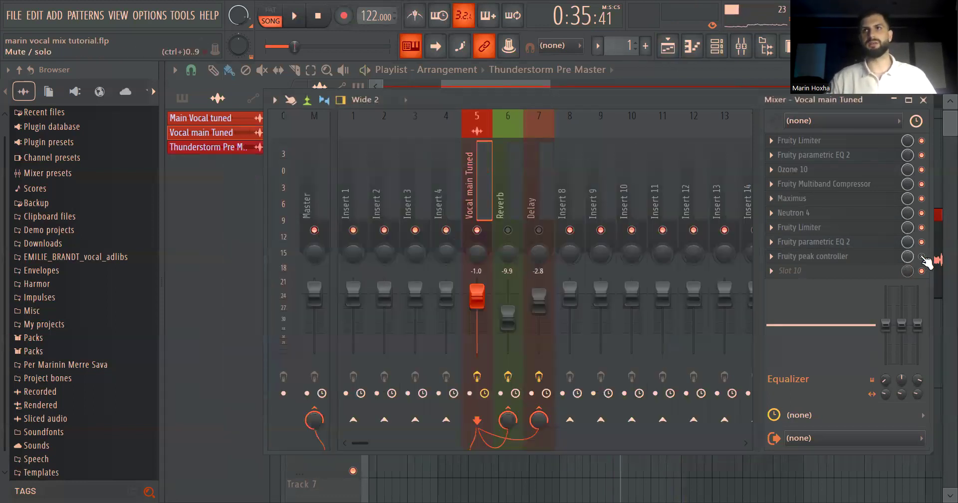
Step: Open the vocal's Fruity peak controller, reposition its window, and close it
left_click(871, 257)
left_click_drag(381, 163, 366, 144)
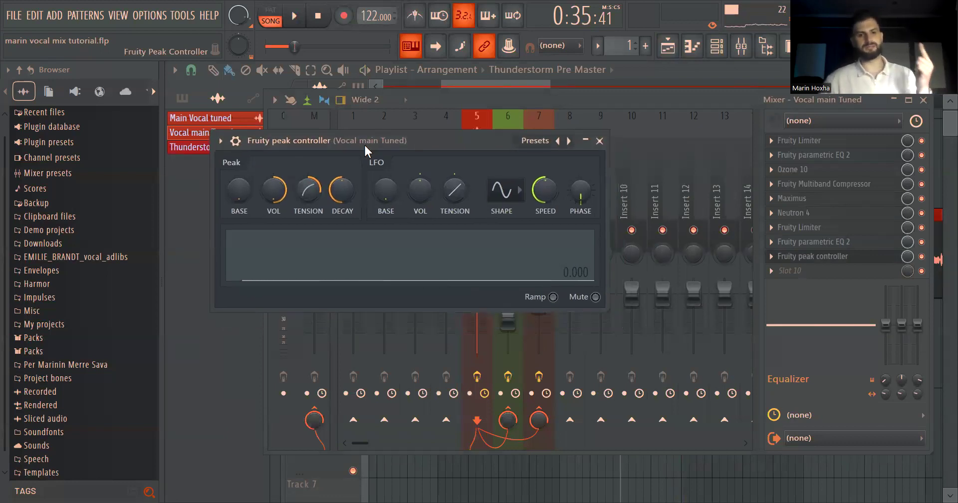
left_click_drag(364, 143, 366, 134)
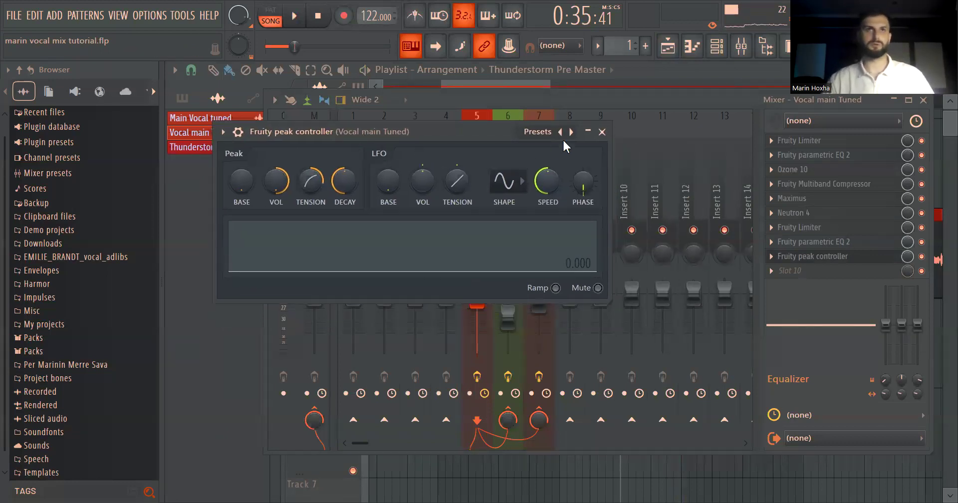
left_click(602, 132)
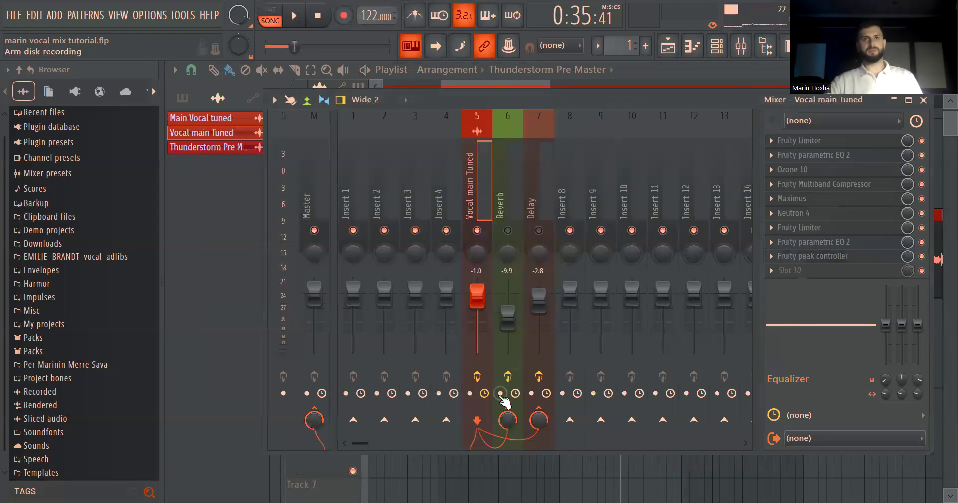
Step: Check the Delay channel and vocal reverb send, then open Fruity Reeverb 2 on the Reverb insert
left_click(508, 419)
left_click(539, 419)
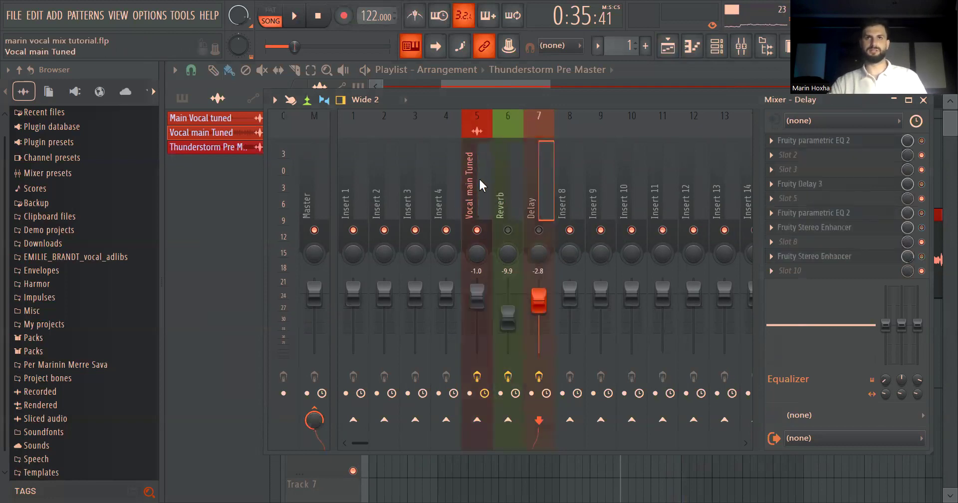
left_click(509, 421)
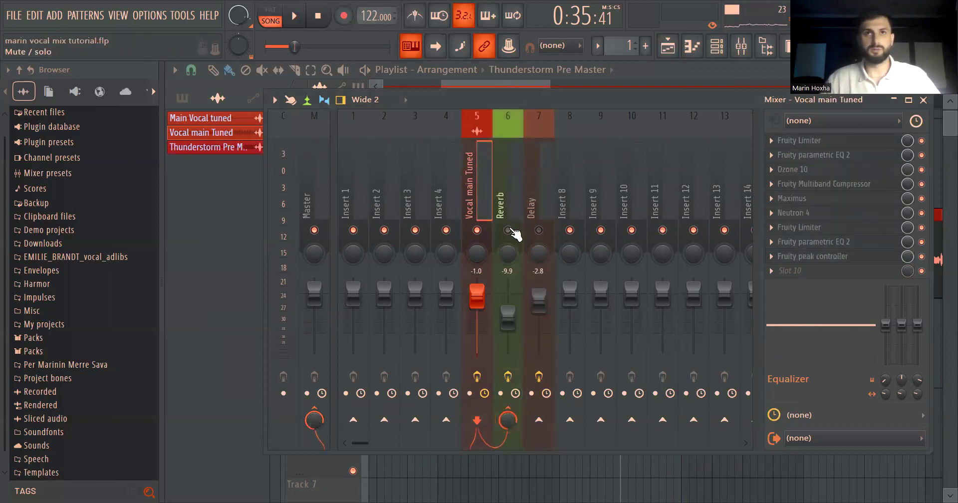
left_click(507, 175)
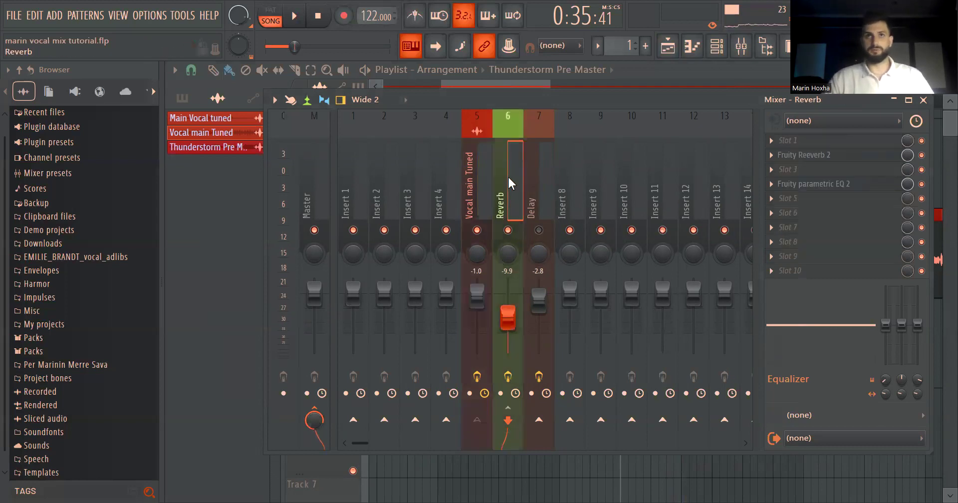
left_click(888, 155)
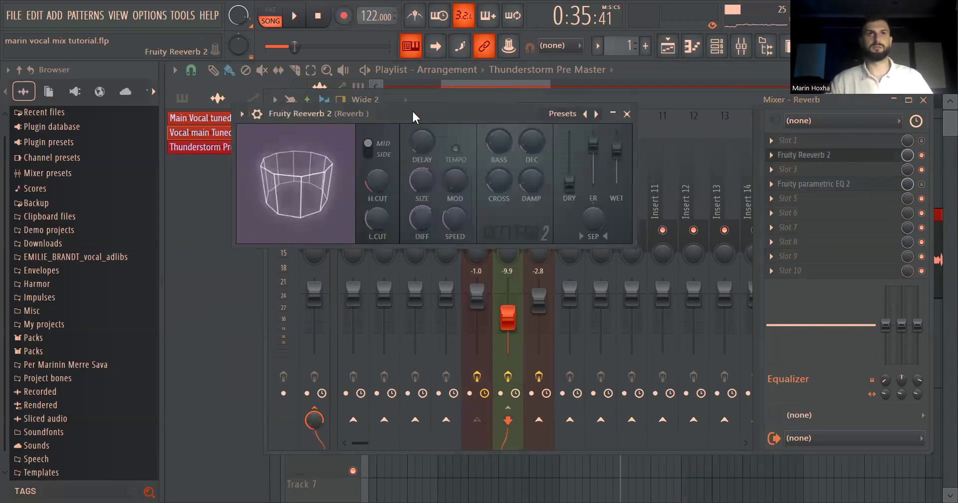
Step: Pull Reeverb 2's dry level almost to zero, set decay to 3.0 sec, and enable the parametric EQ
left_click_drag(568, 184, 568, 154)
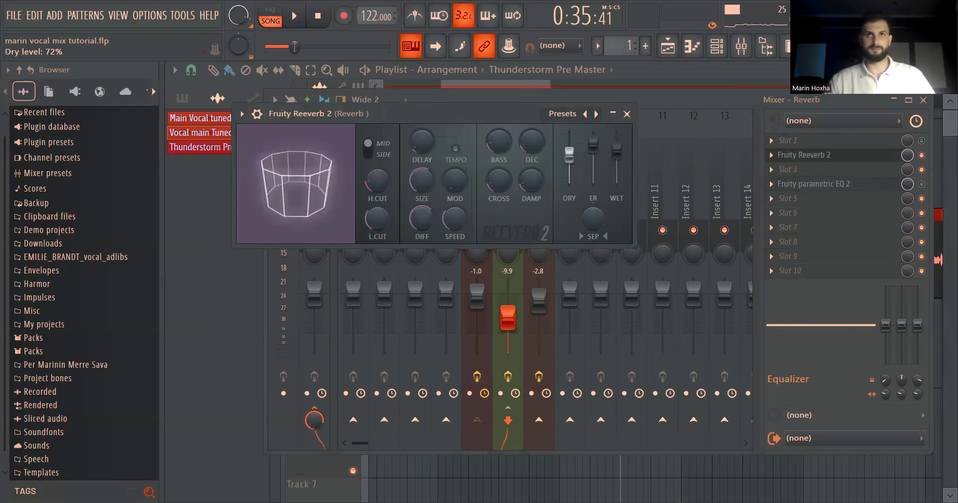
left_click_drag(569, 145, 569, 182)
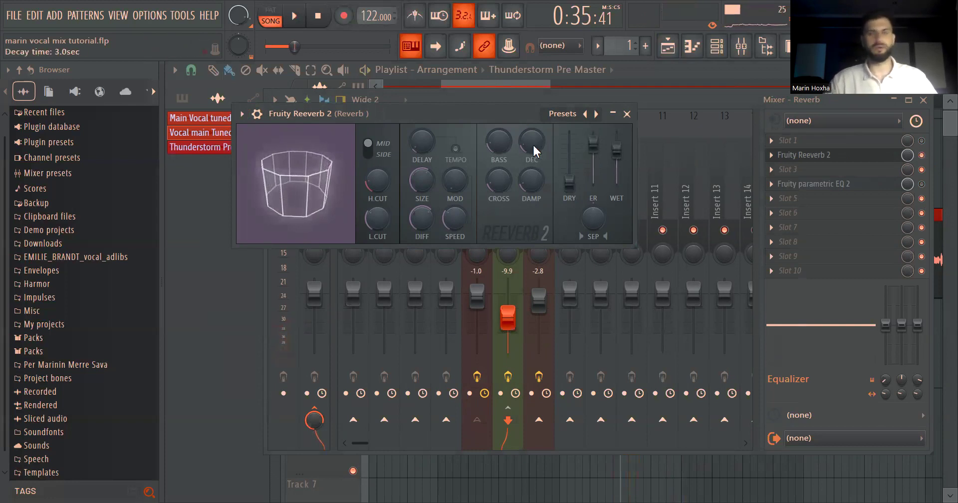
left_click_drag(531, 141, 531, 140)
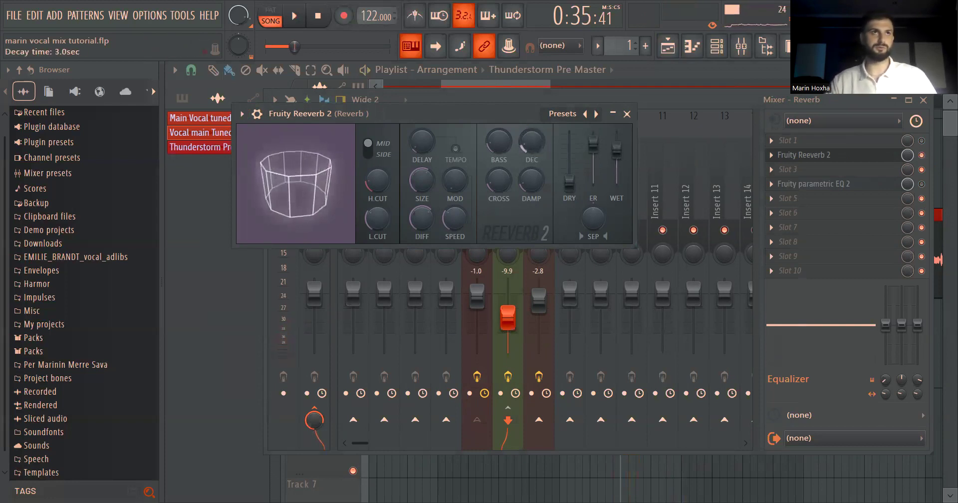
left_click_drag(516, 109, 524, 105)
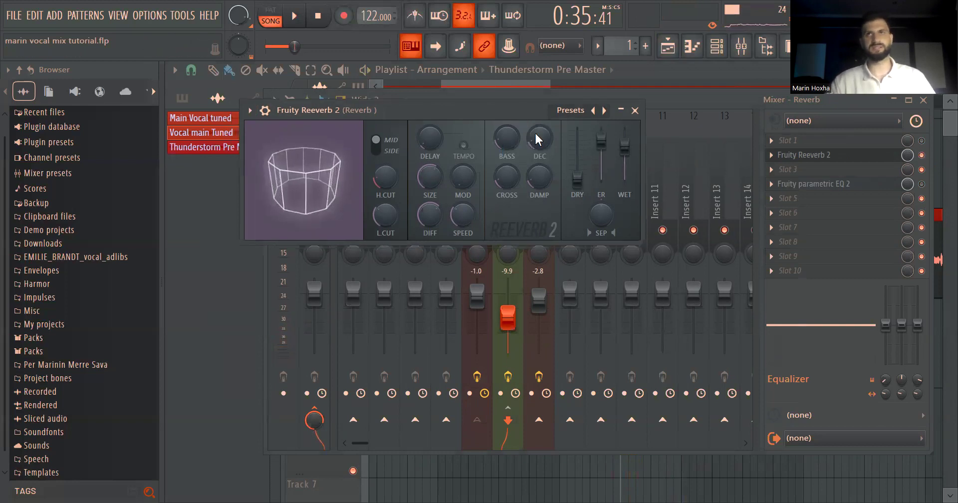
left_click_drag(396, 108, 438, 105)
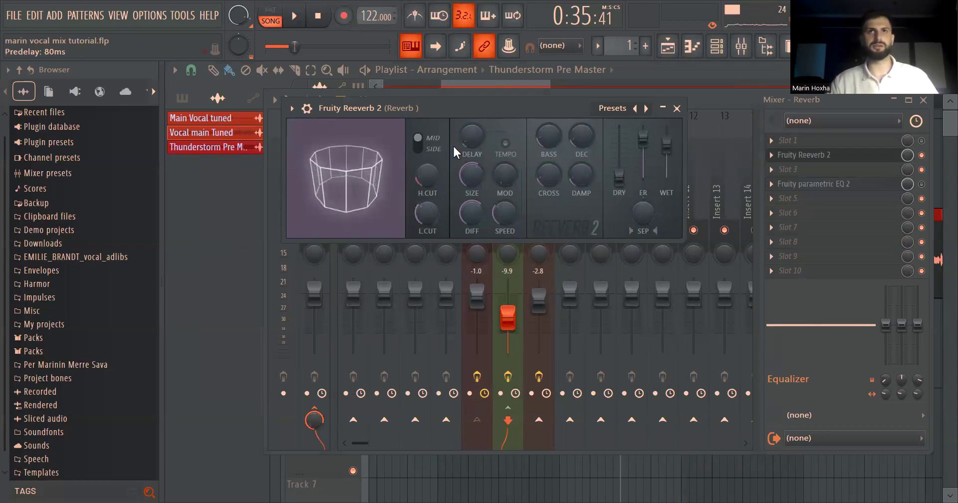
left_click_drag(486, 106, 470, 108)
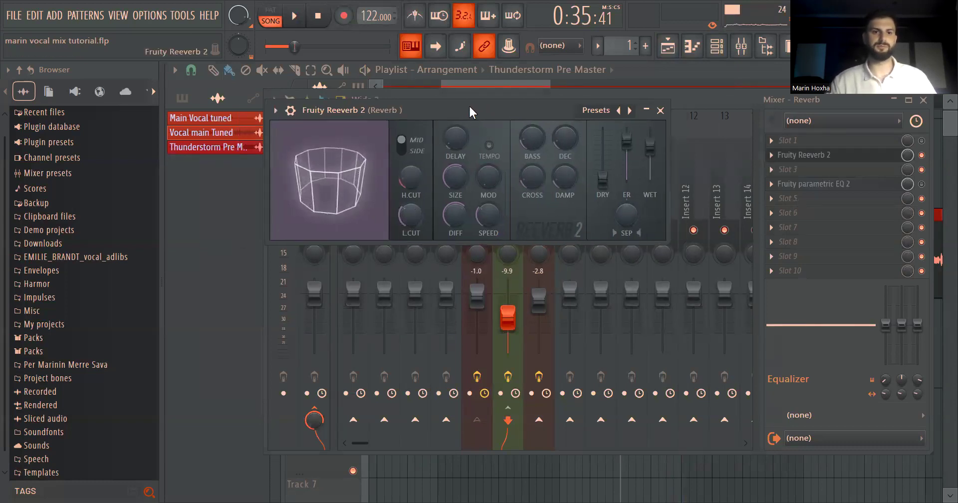
left_click(660, 110)
left_click(921, 184)
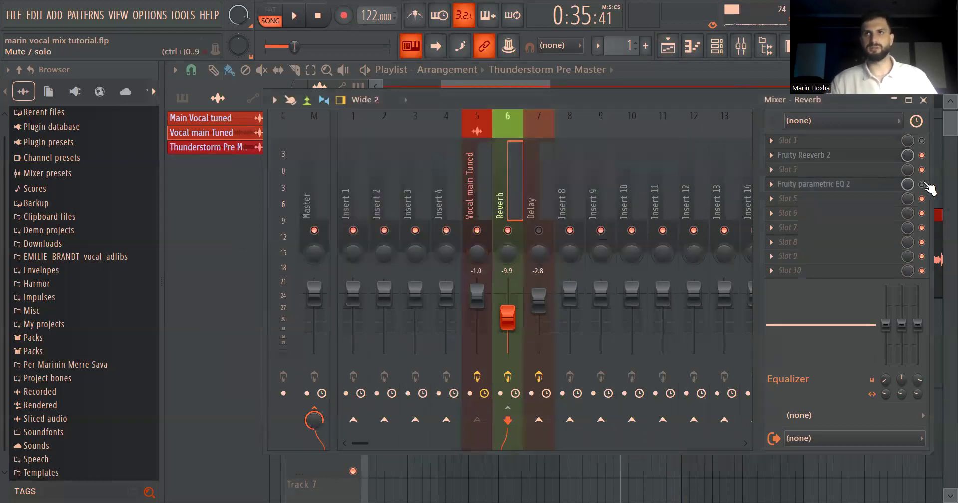
Step: Audition the Reverb channel's parametric EQ, close it, and return to Vocal main Tuned with playback stopped
left_click(832, 185)
left_click_drag(499, 107, 504, 100)
key("space")
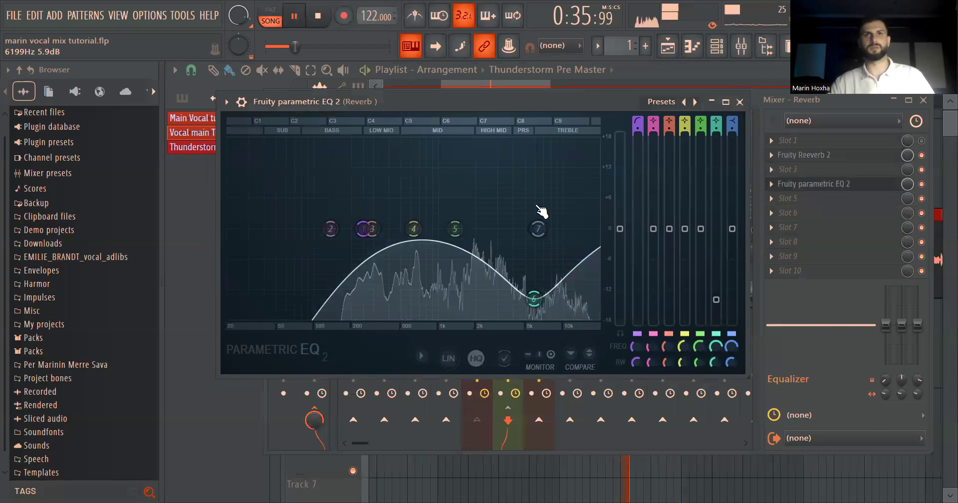
key("space")
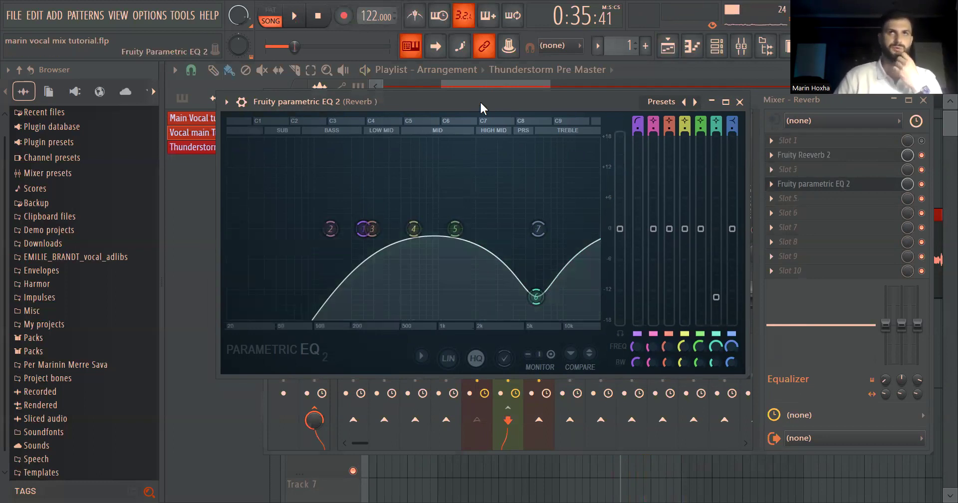
left_click_drag(480, 100, 484, 94)
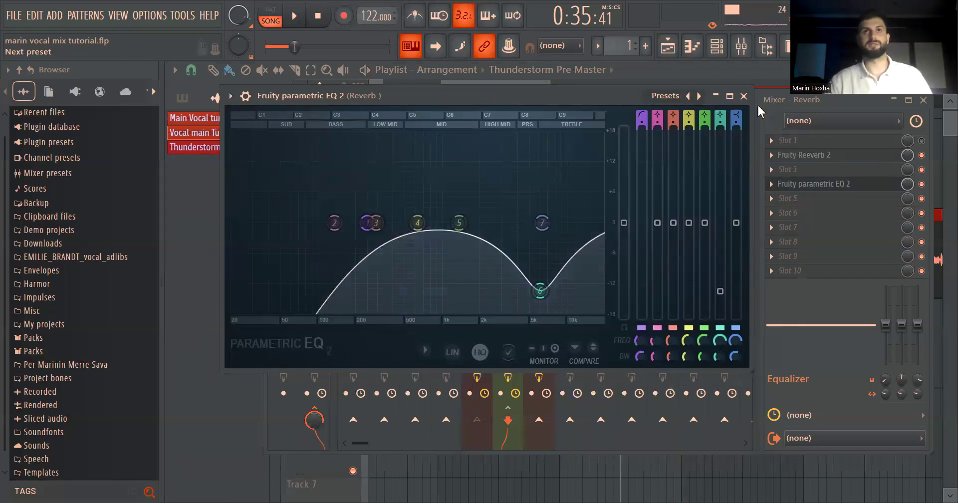
left_click(743, 95)
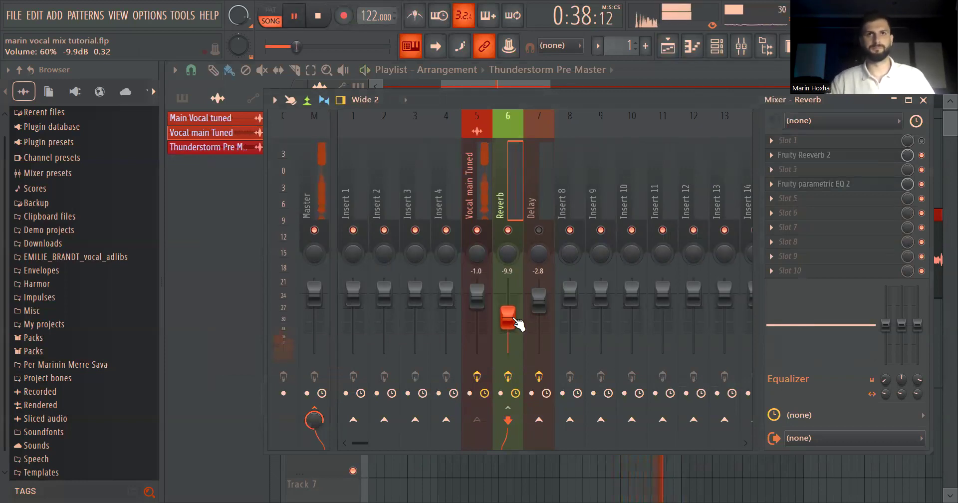
left_click(475, 196)
key("space")
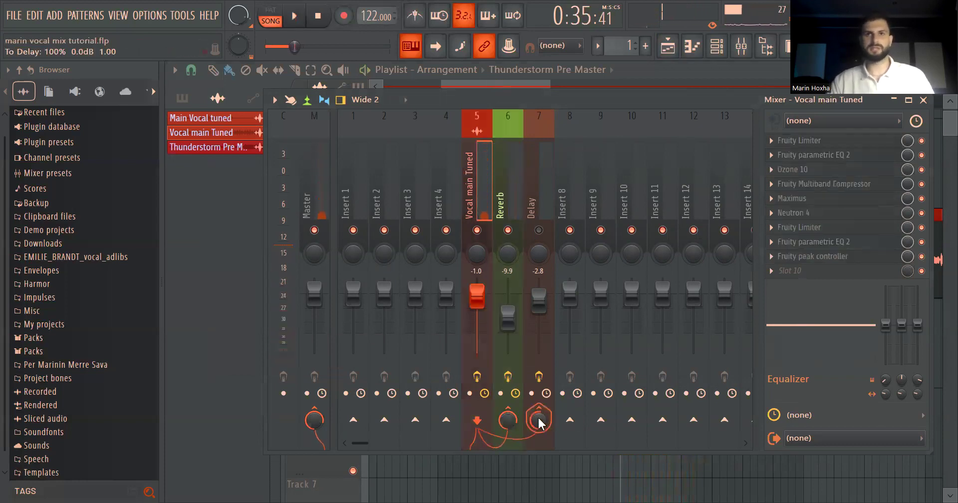
Step: Load the Radio preset into the first Fruity parametric EQ 2 on the Delay insert
left_click(539, 212)
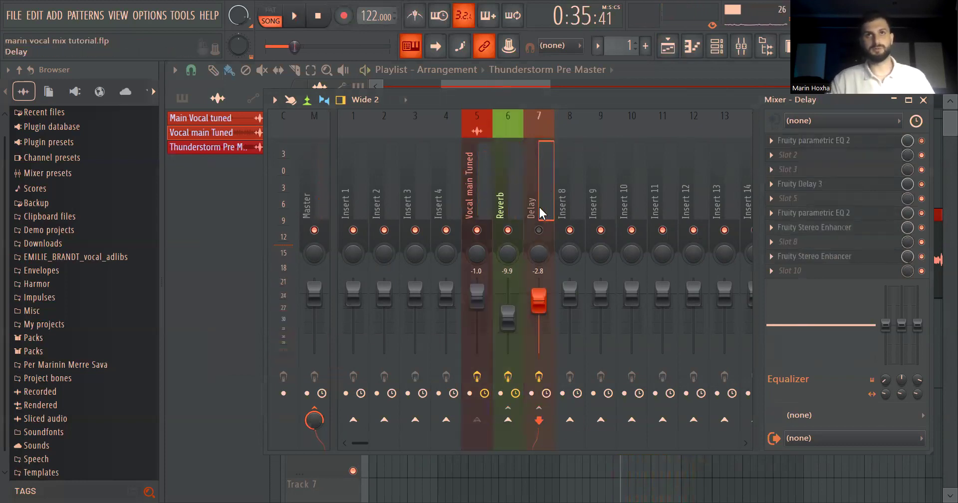
left_click(831, 145)
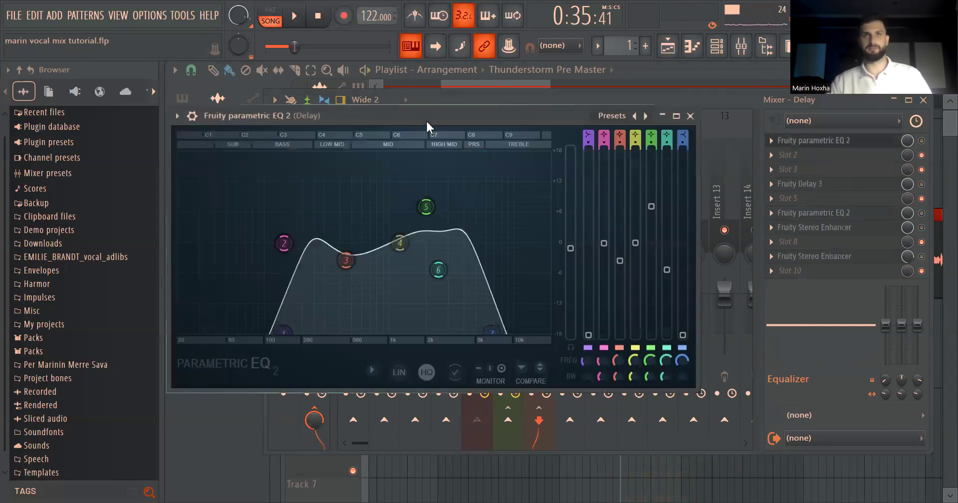
left_click(177, 116)
mouse_move(191, 167)
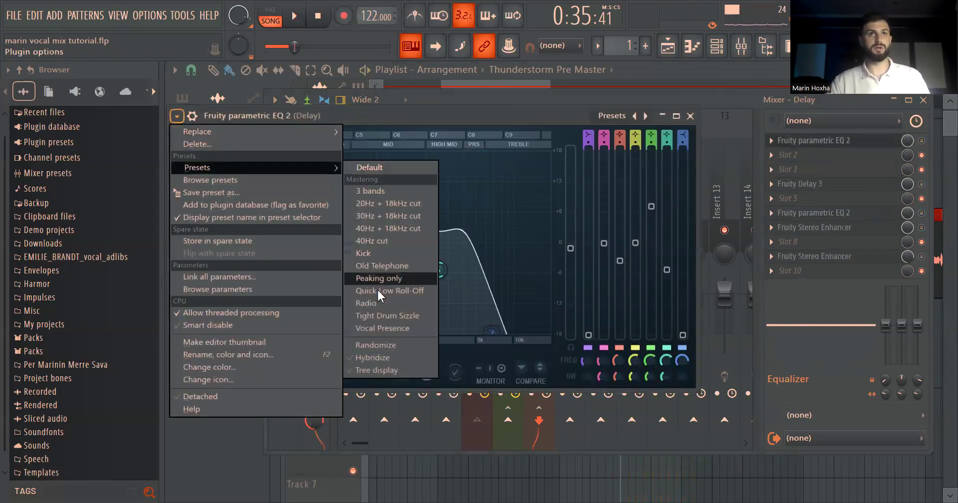
left_click(372, 307)
Step: Nudge the EQ's lowest band and shift band 7 slightly higher in frequency
left_click_drag(436, 117, 488, 111)
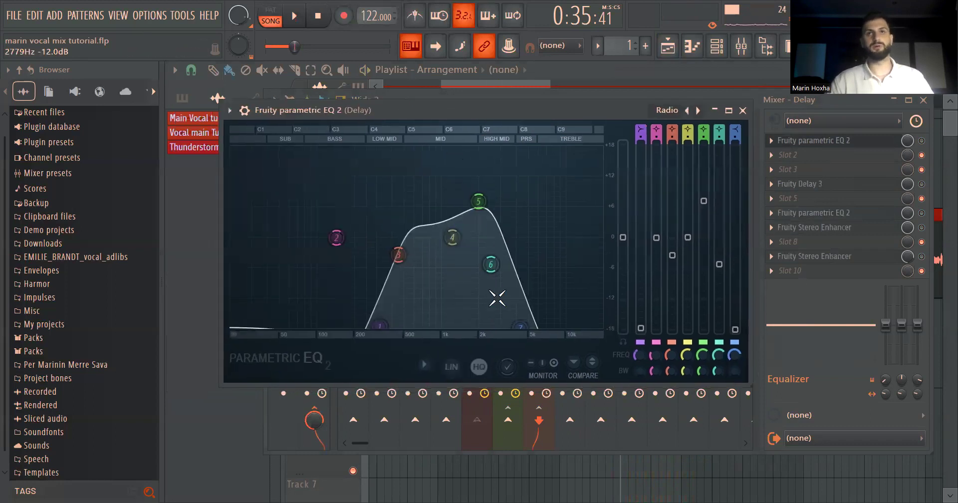
left_click_drag(379, 326, 364, 327)
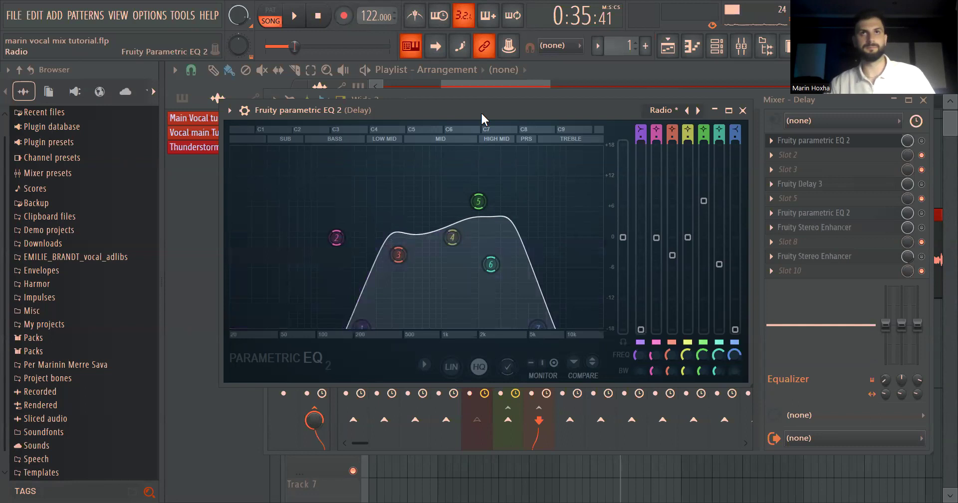
left_click_drag(534, 325, 540, 327)
left_click_drag(666, 115, 598, 70)
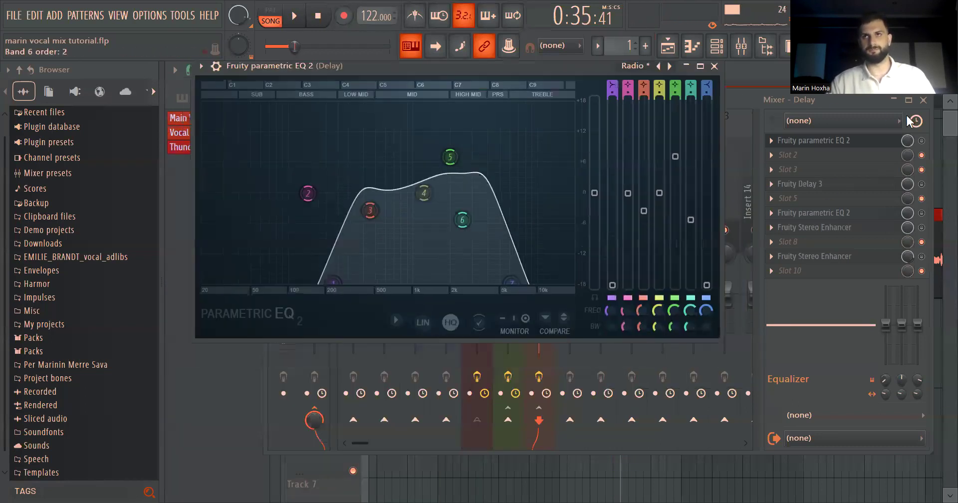
left_click(886, 191)
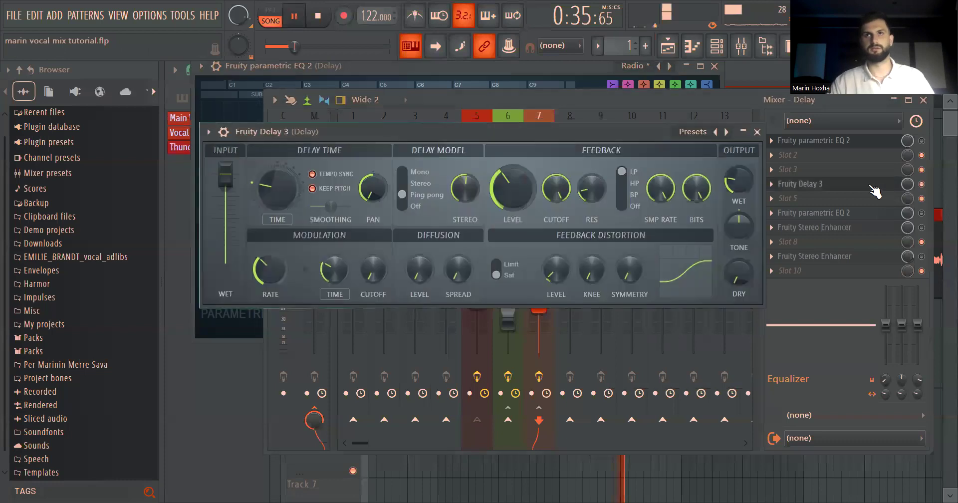
Step: Load the Ping pong preset into Fruity Delay 3 and lengthen its delay time
left_click(248, 136)
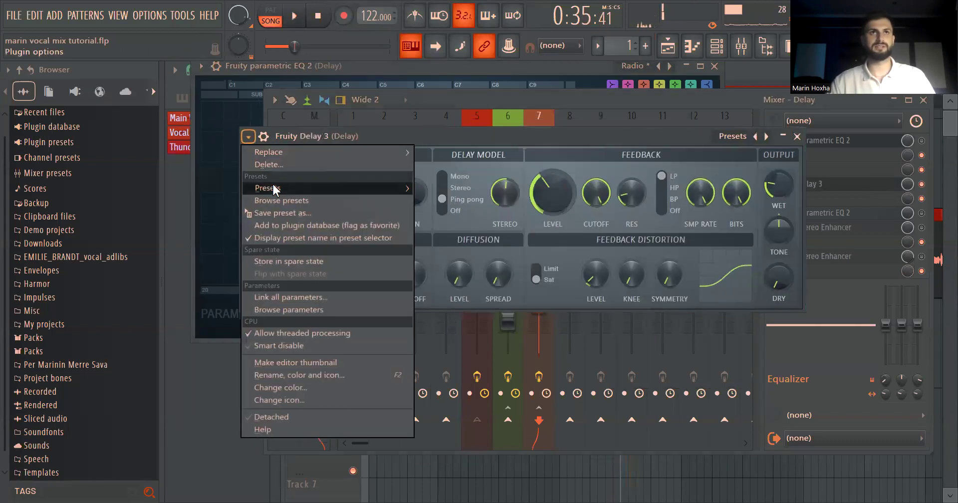
mouse_move(372, 190)
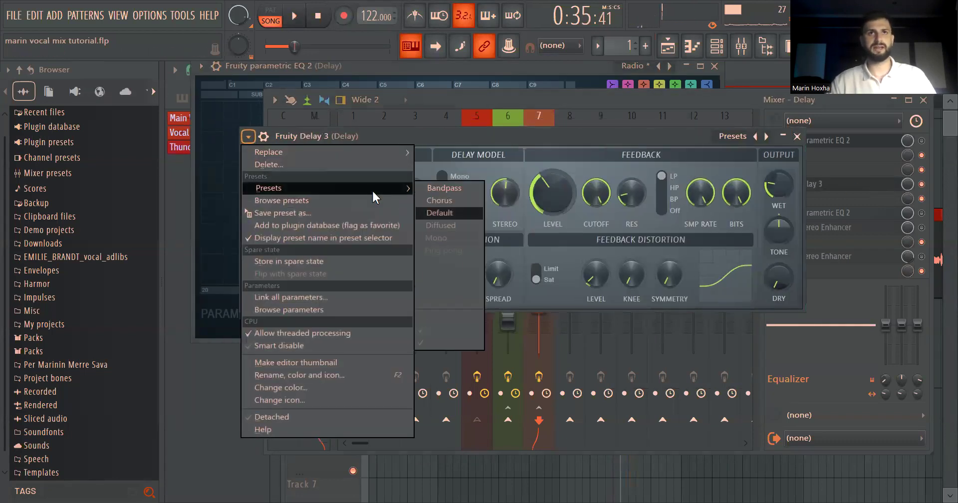
left_click(447, 251)
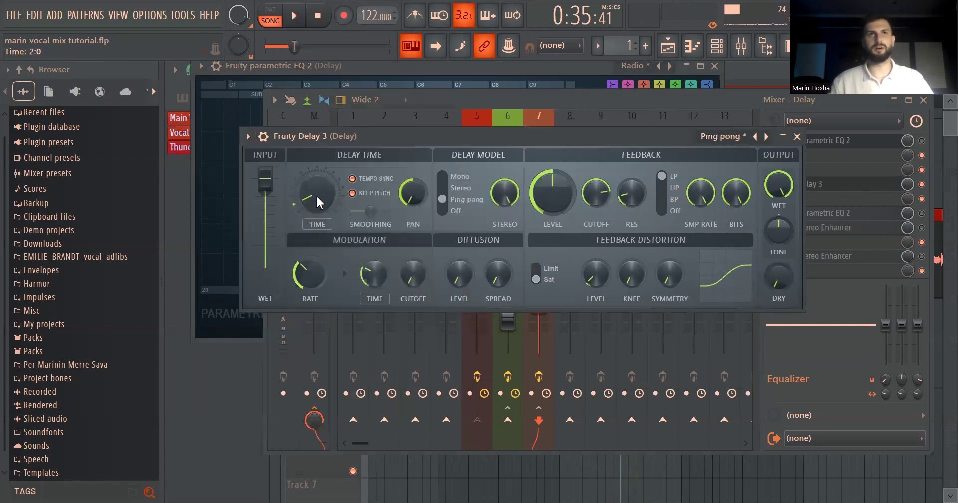
scroll(304, 198, "up", 2)
Step: Turn Fruity Delay 3's wet output down to 39.2%
left_click_drag(332, 143, 398, 128)
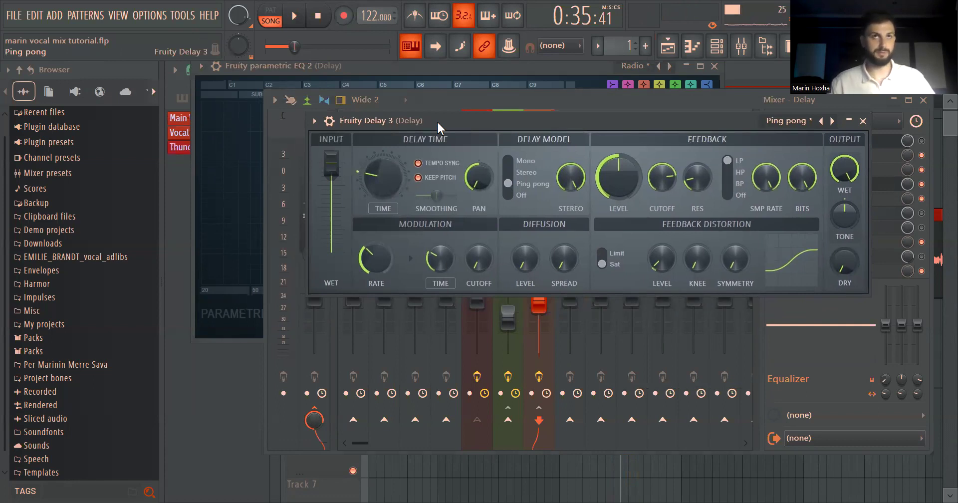
left_click_drag(437, 121, 432, 118)
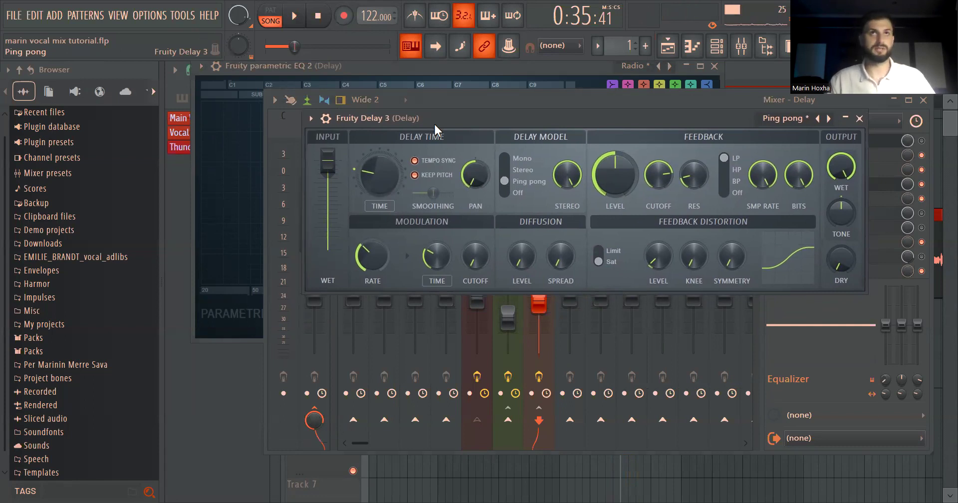
left_click_drag(423, 118, 413, 115)
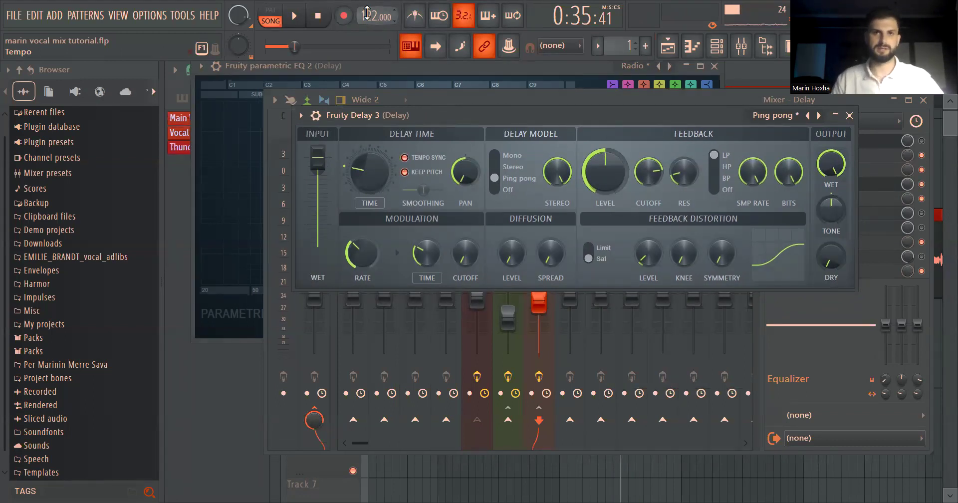
left_click_drag(485, 112, 487, 110)
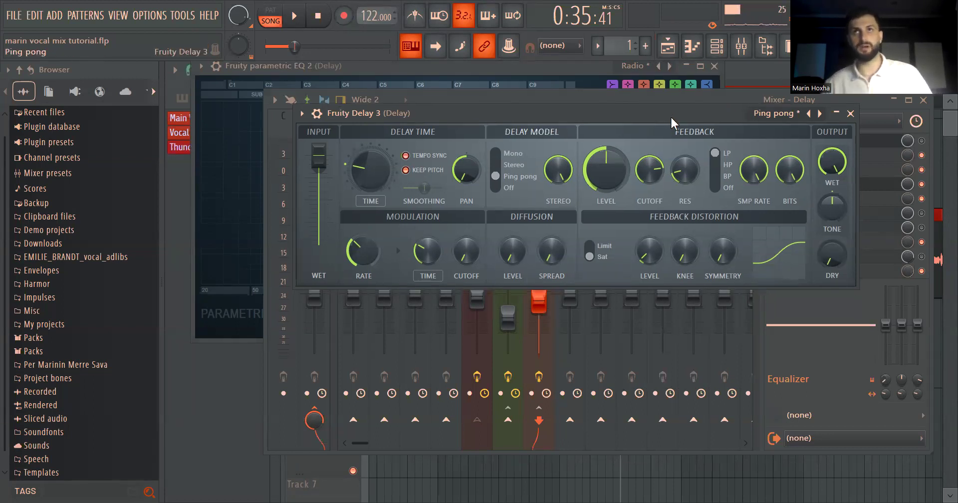
left_click_drag(486, 110, 478, 92)
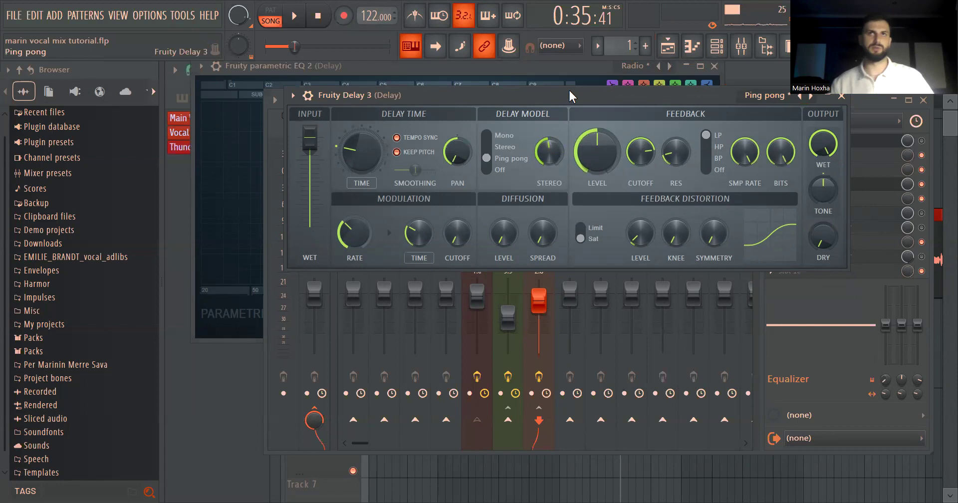
left_click_drag(568, 90, 552, 85)
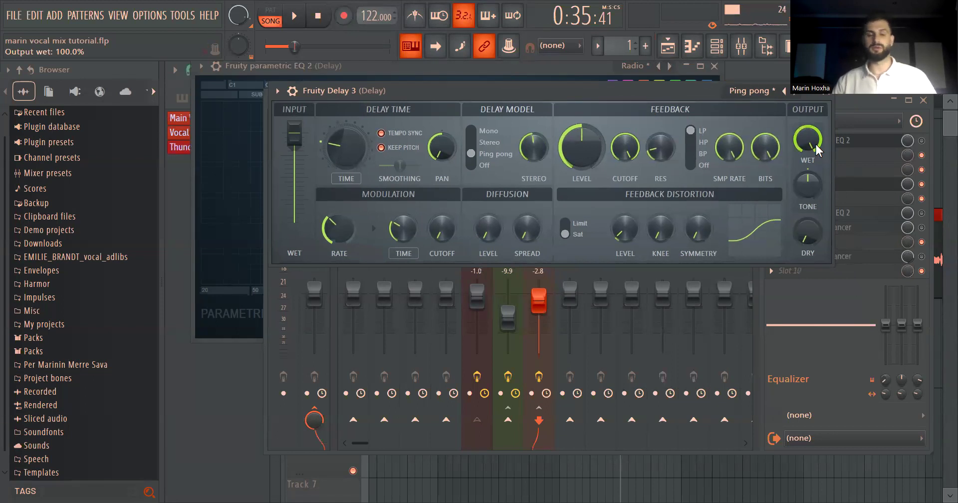
left_click_drag(818, 149, 818, 166)
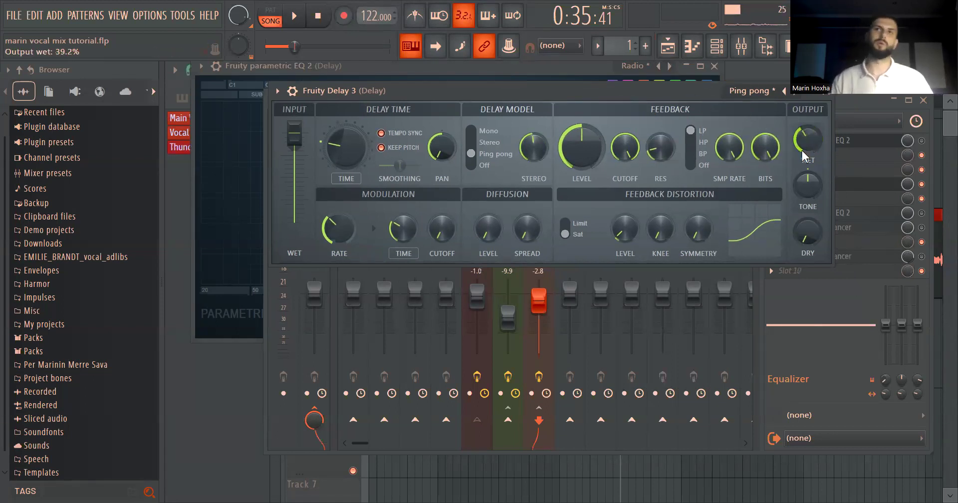
left_click_drag(626, 93, 630, 72)
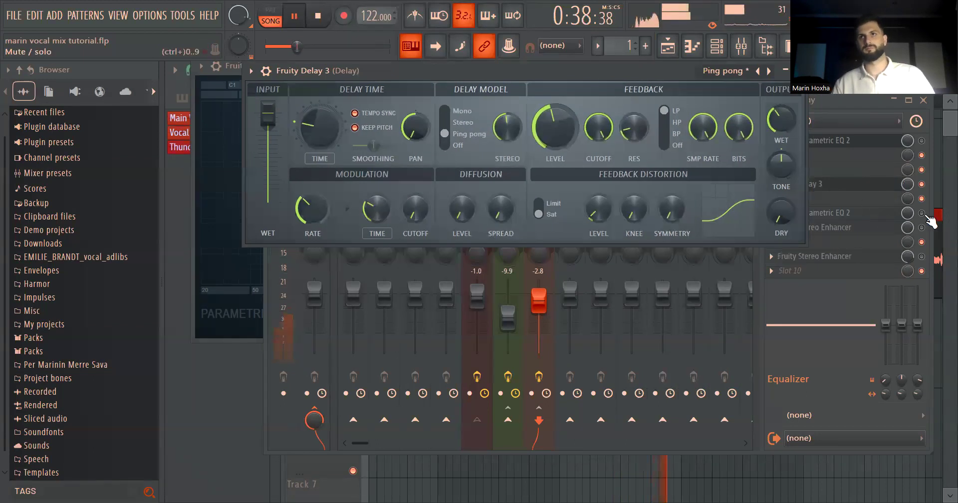
Step: Open the Delay bus's second Parametric EQ 2 and listen to it during playback
left_click(878, 213)
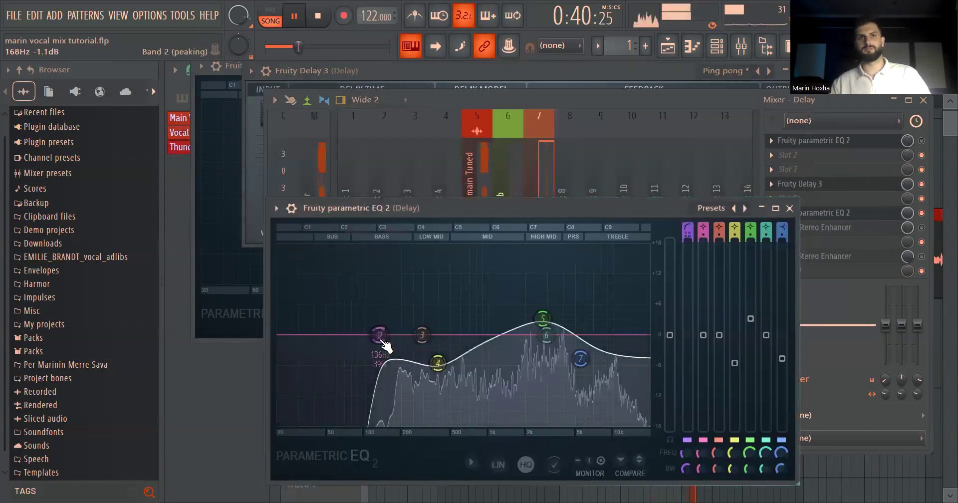
key("space")
left_click_drag(602, 204, 592, 197)
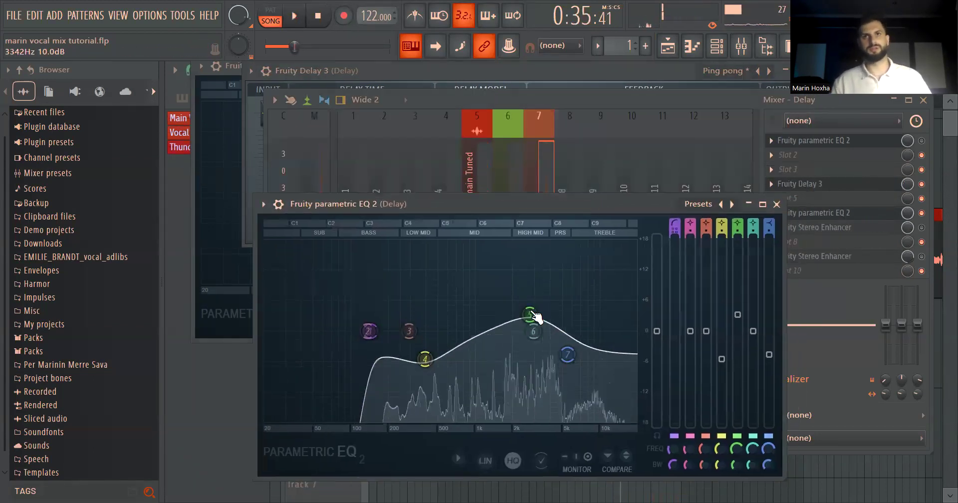
left_click_drag(532, 213, 525, 167)
key("space")
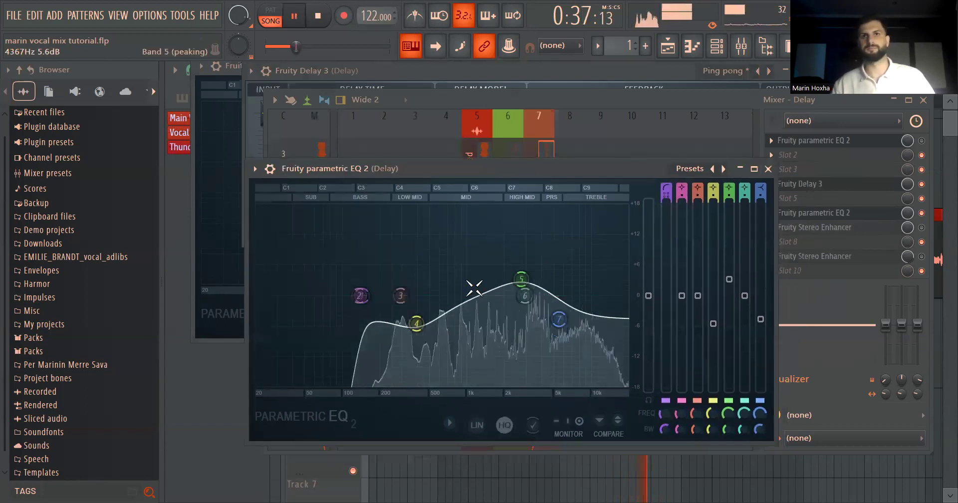
key("space")
Step: Open the Delay's Fruity Stereo Enhancer, listen to the widened delay, then close it
left_click(848, 228)
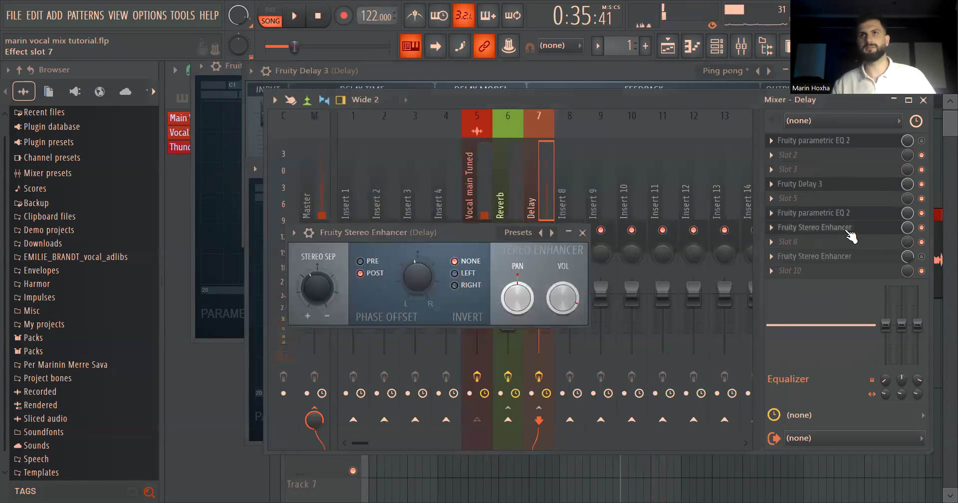
left_click(849, 227)
left_click(818, 228)
left_click_drag(459, 233, 458, 215)
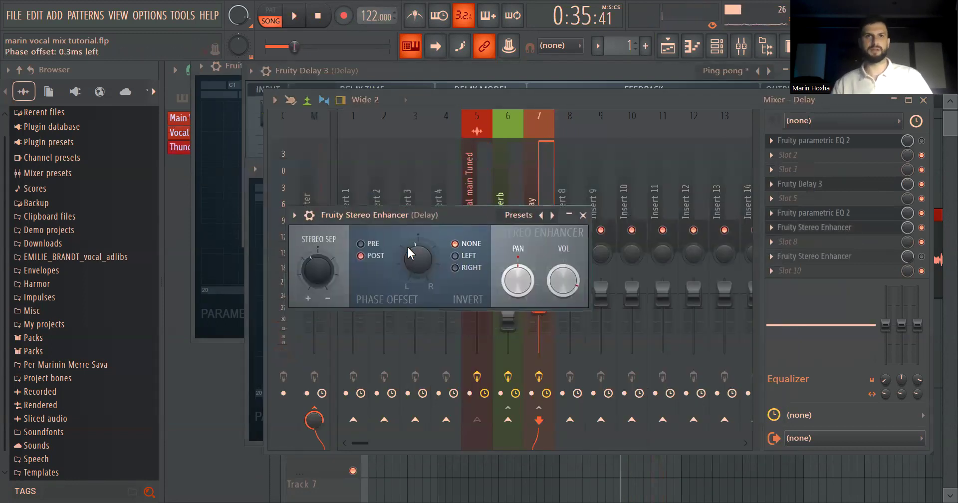
key("space")
key("space")
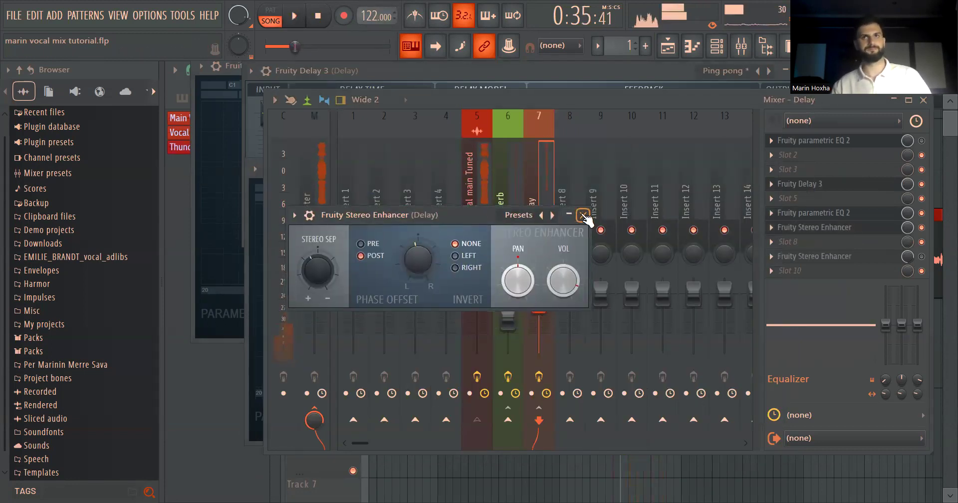
left_click(582, 215)
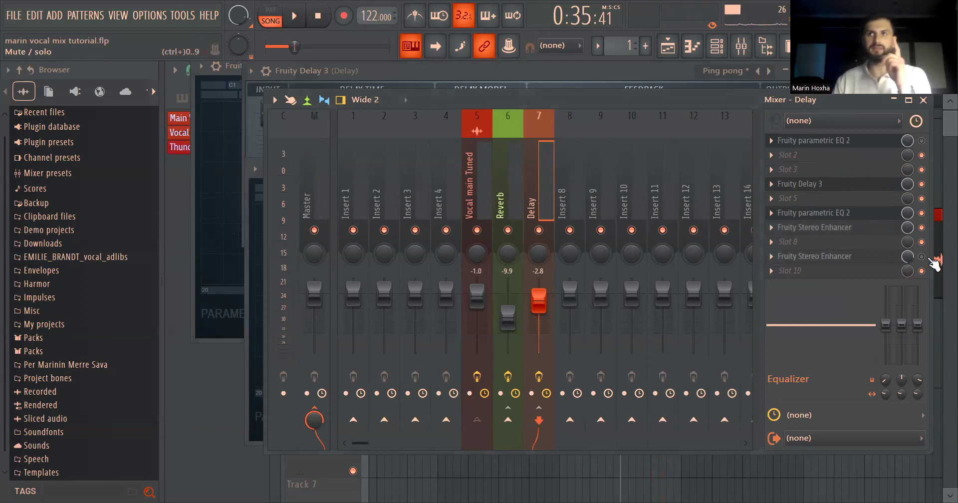
Step: Link the second Stereo Enhancer's volume to Peak ctrl with the inverted formula 0.8-Input
left_click(878, 257)
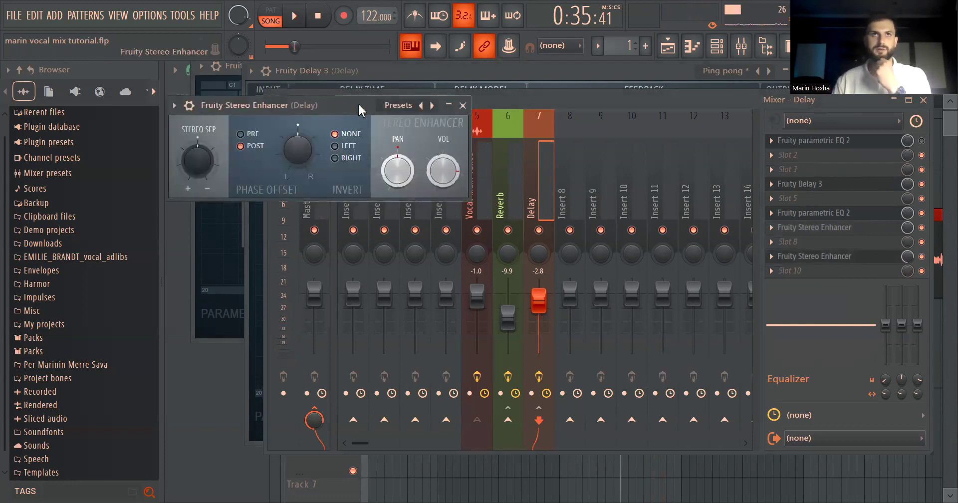
left_click_drag(358, 102, 410, 103)
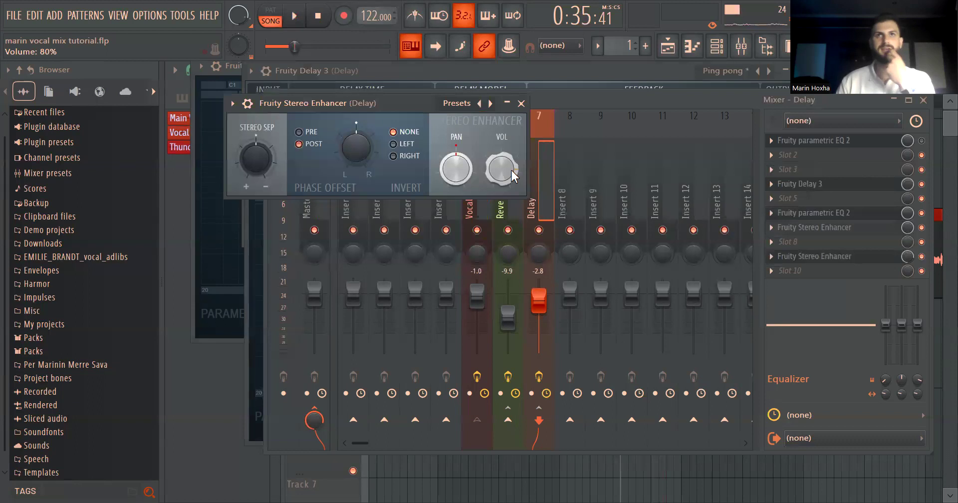
right_click(512, 174)
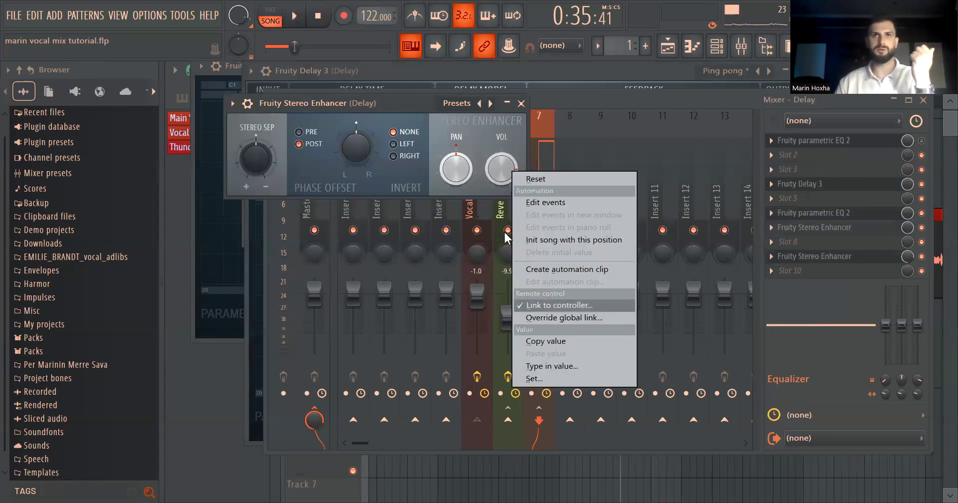
key("Return")
left_click(468, 307)
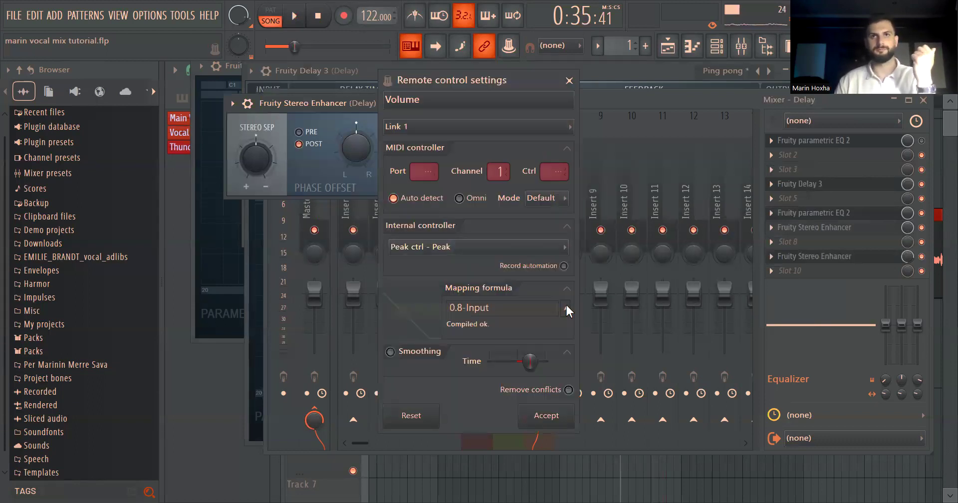
left_click(566, 307)
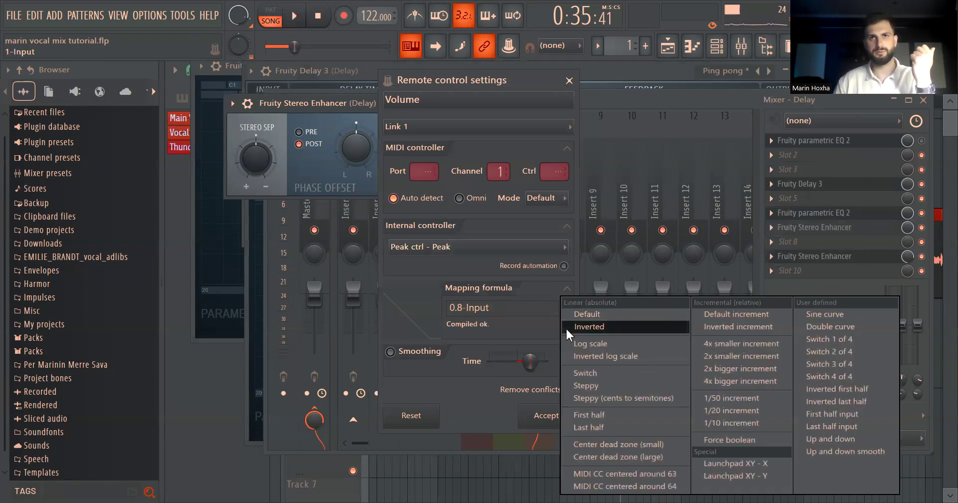
left_click(565, 327)
type("0.8")
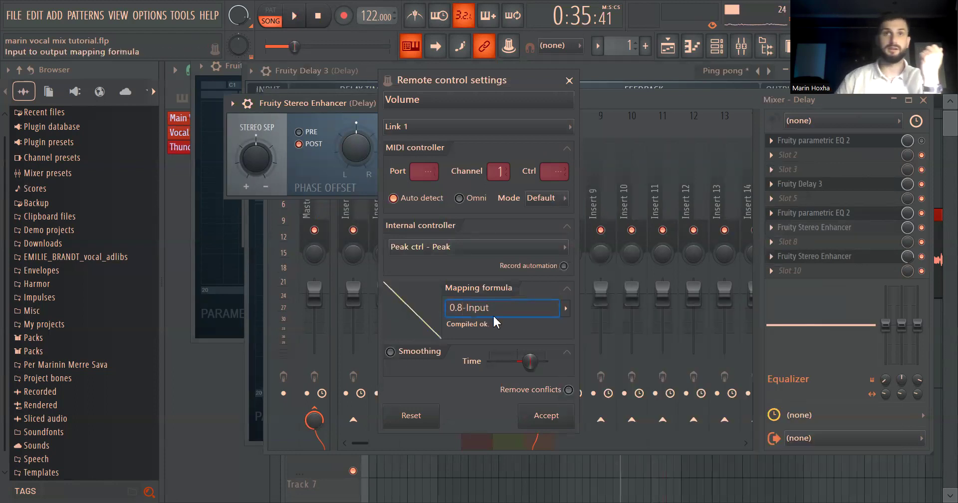
left_click(548, 415)
left_click_drag(491, 102, 916, 110)
Step: Open the Vocal main Tuned track's Fruity peak controller and start playback
left_click(457, 180)
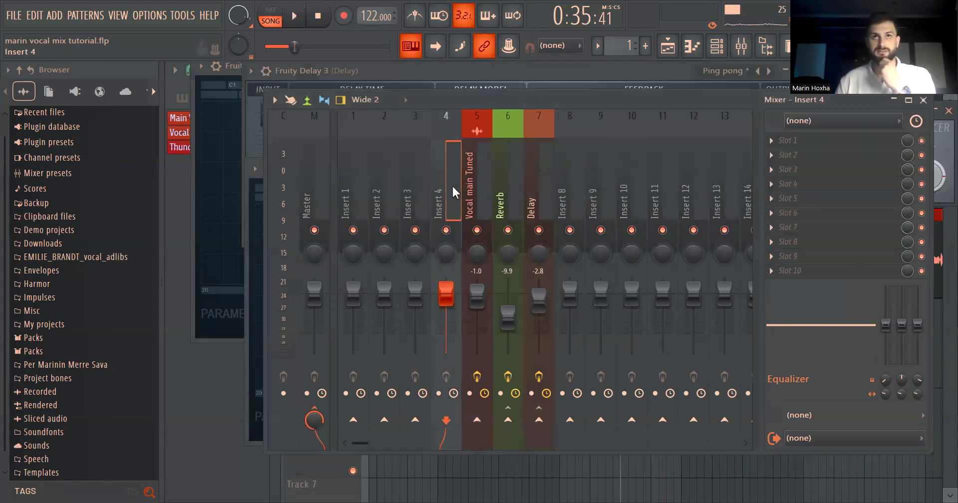
left_click(477, 189)
left_click(848, 256)
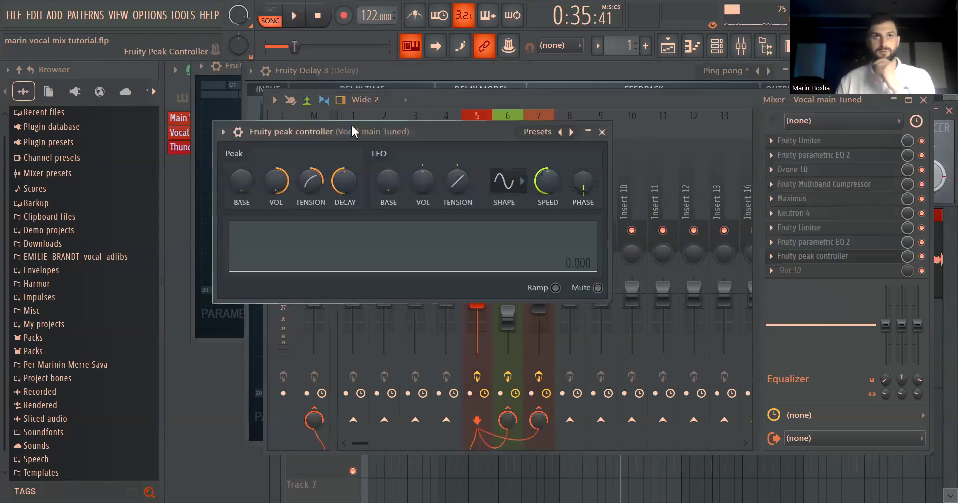
left_click_drag(351, 125, 286, 170)
key("space")
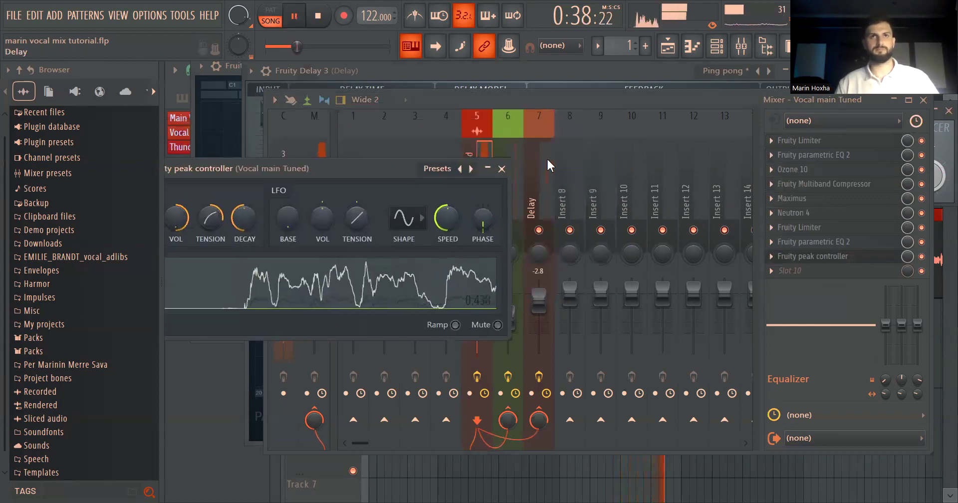
Step: Check the Delay track's Stereo Enhancer reacting during playback
left_click(547, 161)
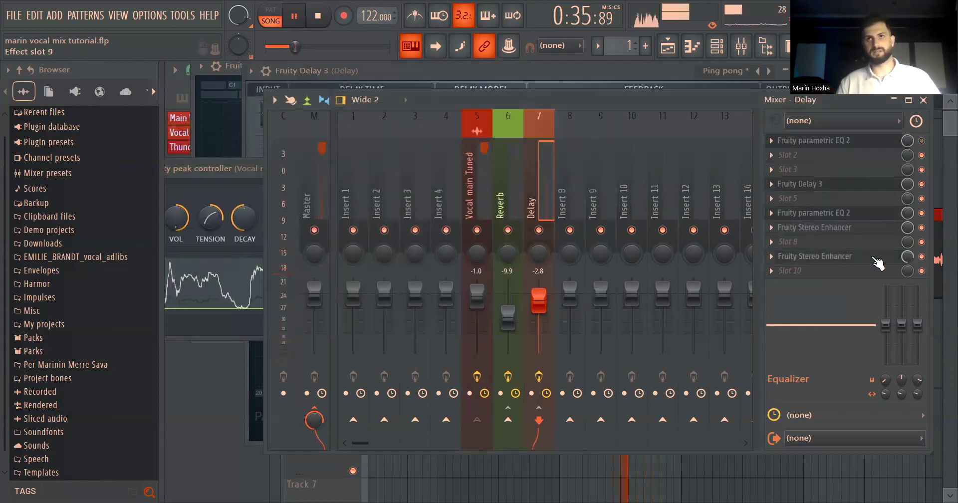
left_click(875, 258)
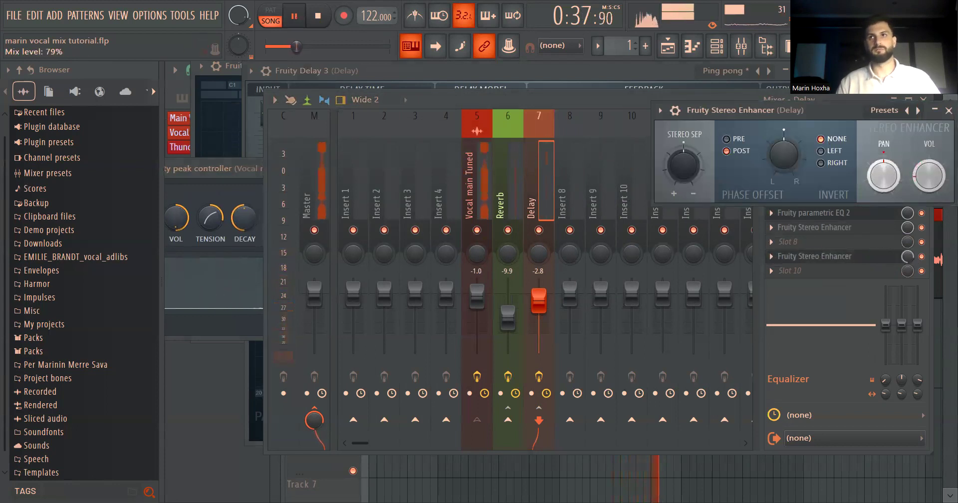
left_click(535, 309)
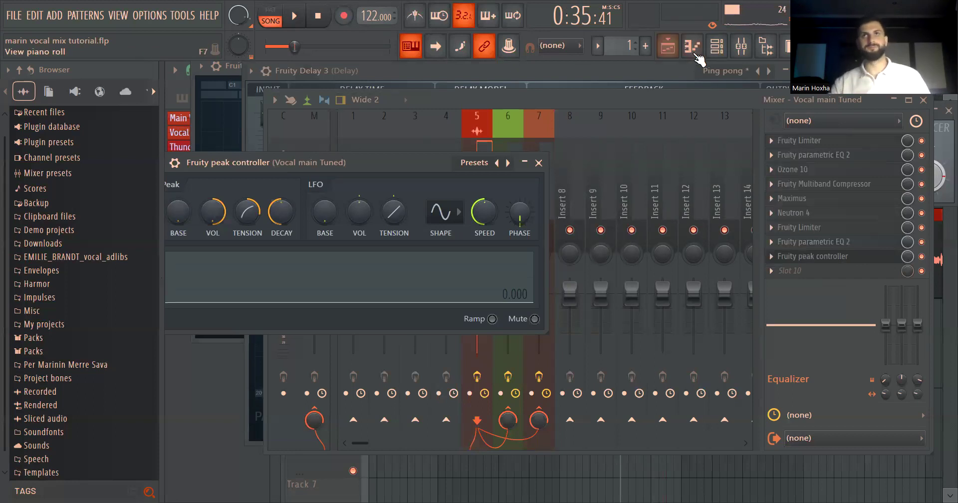
Step: Start playback from near bar 8 in the Playlist
left_click(668, 46)
scroll(466, 160, "up", 4)
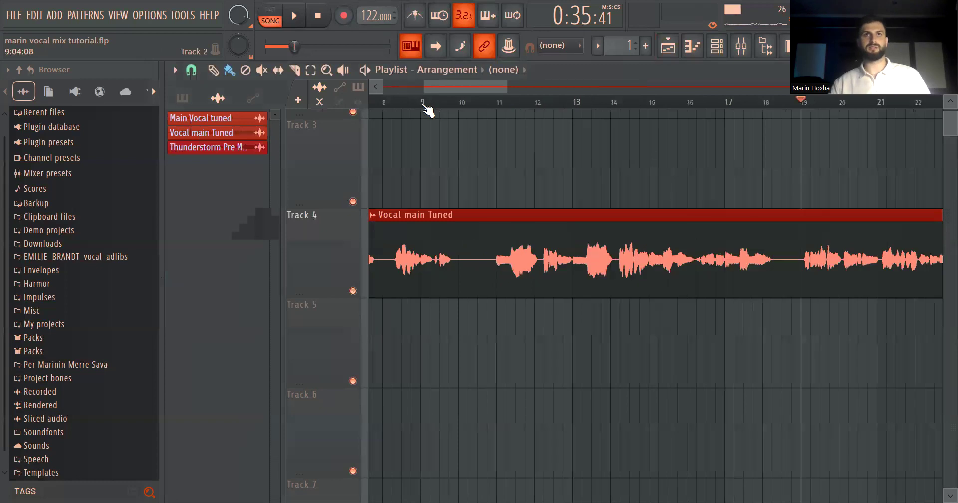
left_click(392, 102)
key("space")
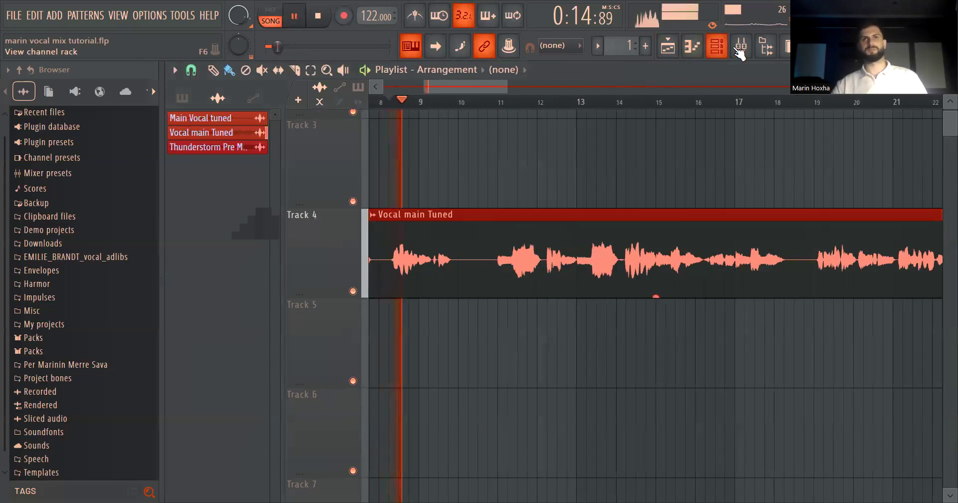
Step: Lower the Delay bus fader from -2.8 dB to -5.4 dB in the Mixer
left_click(741, 46)
left_click(538, 184)
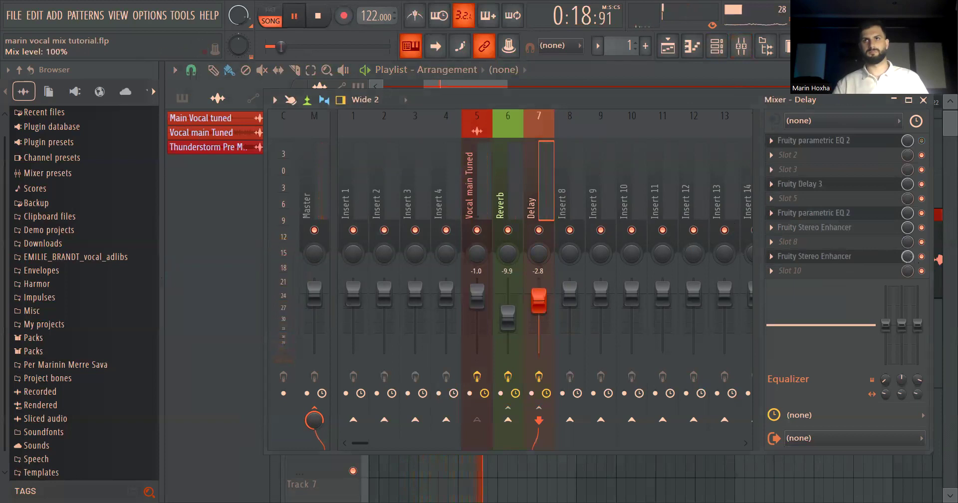
key("space")
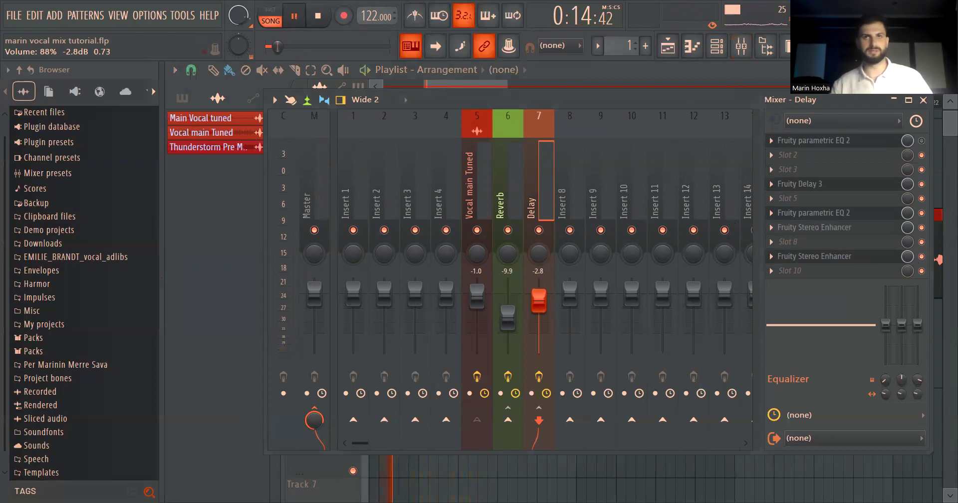
left_click_drag(539, 299, 545, 312)
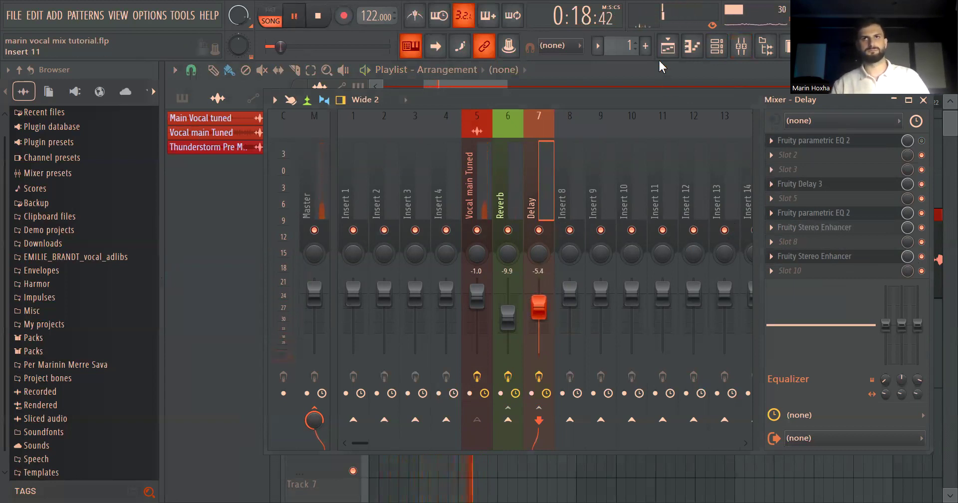
Step: Switch between the Mixer and Playlist while stopping and restarting playback
key("F9")
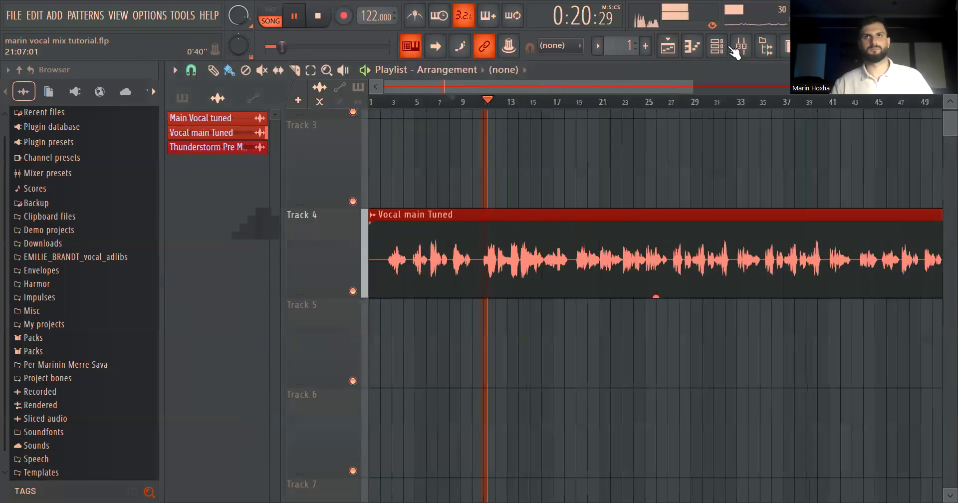
left_click(741, 46)
left_click(668, 46)
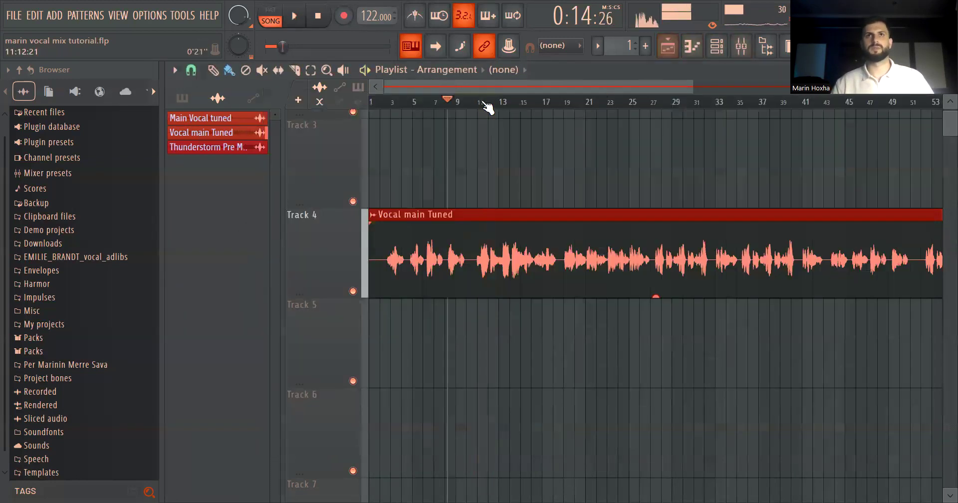
key("space")
left_click(741, 46)
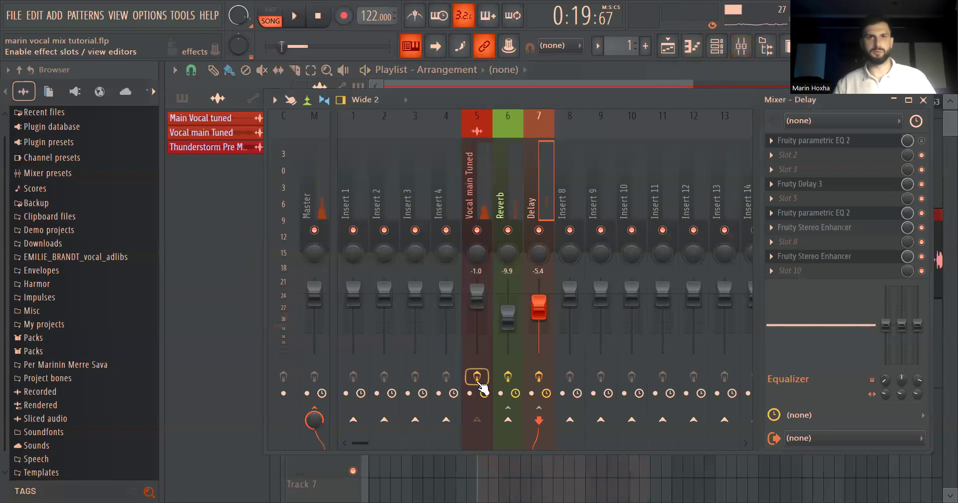
key("space")
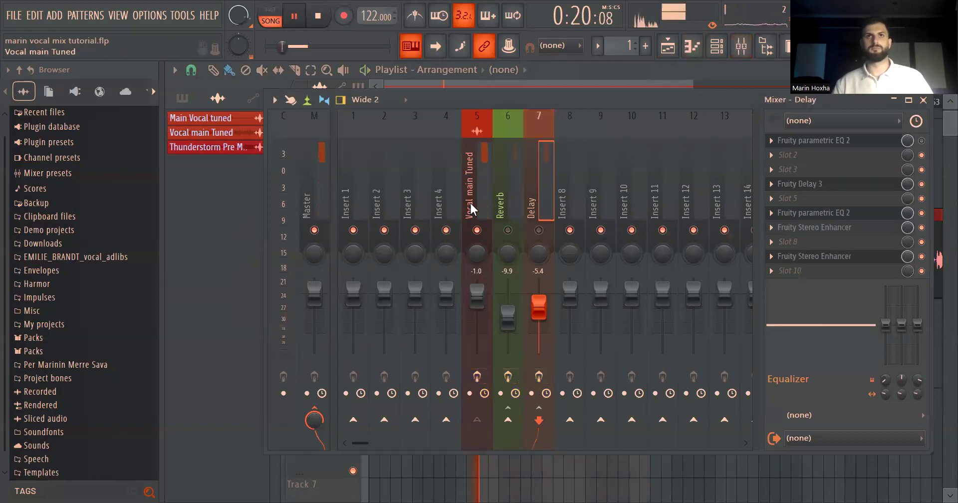
Step: Select the Vocal main Tuned track, replay to compare, and return to the Playlist arrangement
left_click(471, 202)
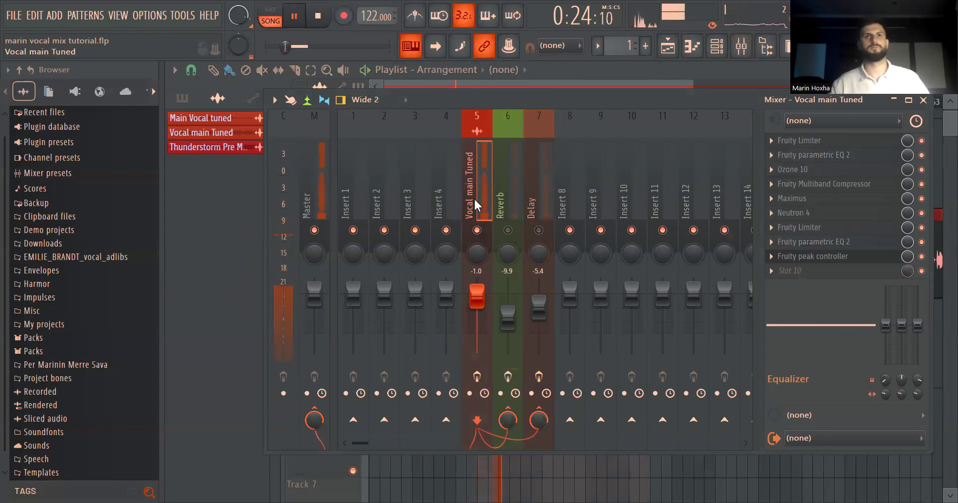
key("space")
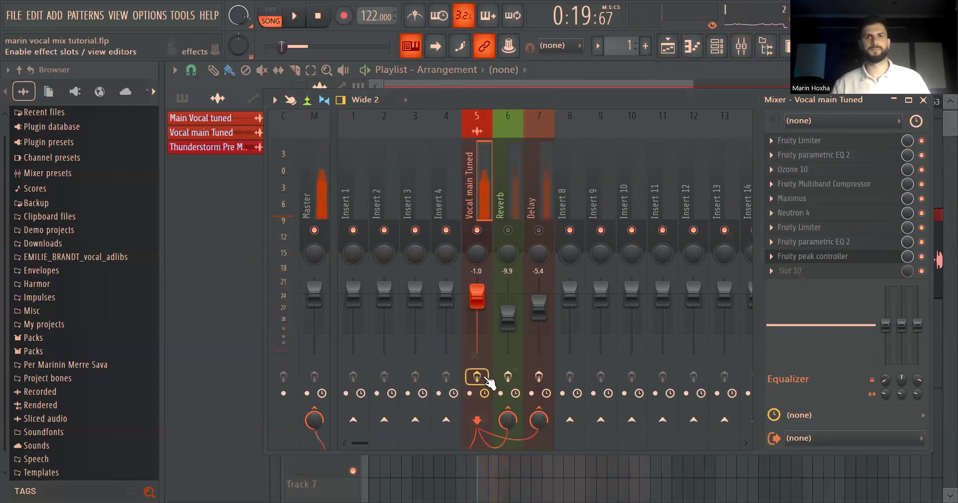
key("space")
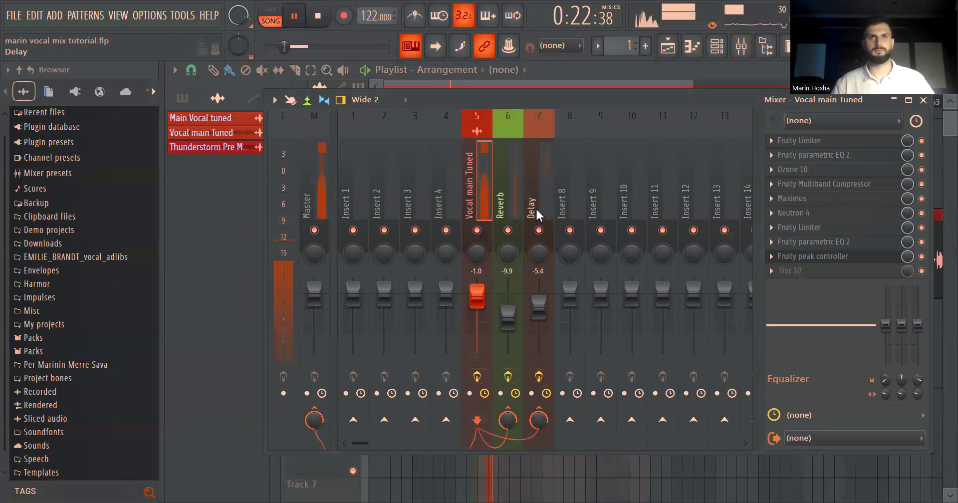
left_click(668, 45)
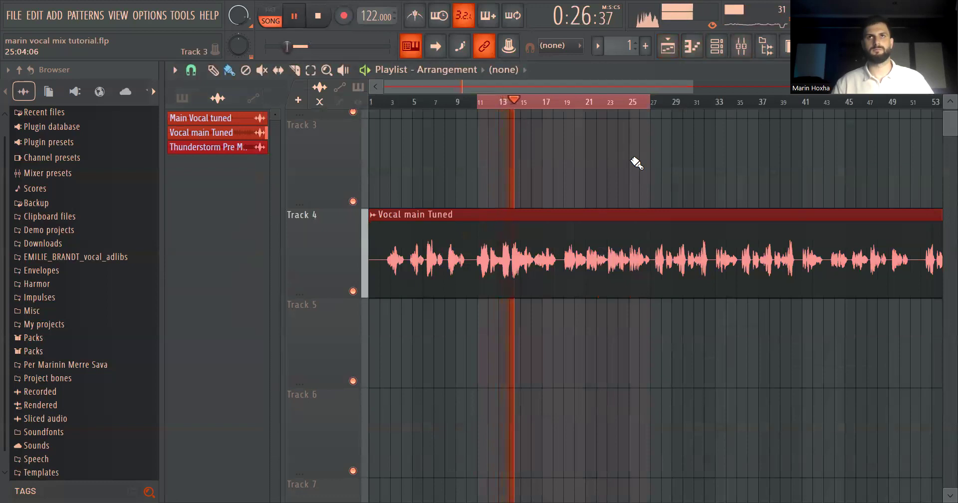
scroll(636, 164, "down", 2)
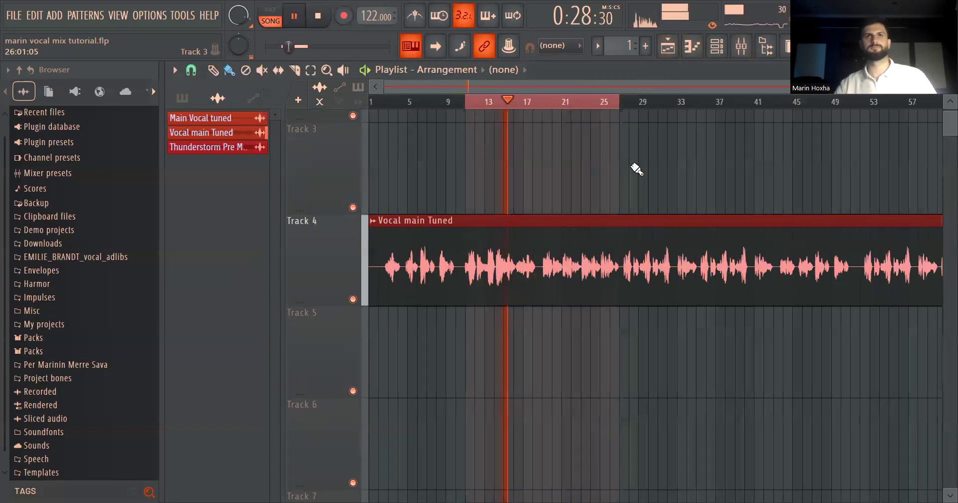
scroll(676, 271, "down", 1)
scroll(689, 294, "down", 1)
key("space")
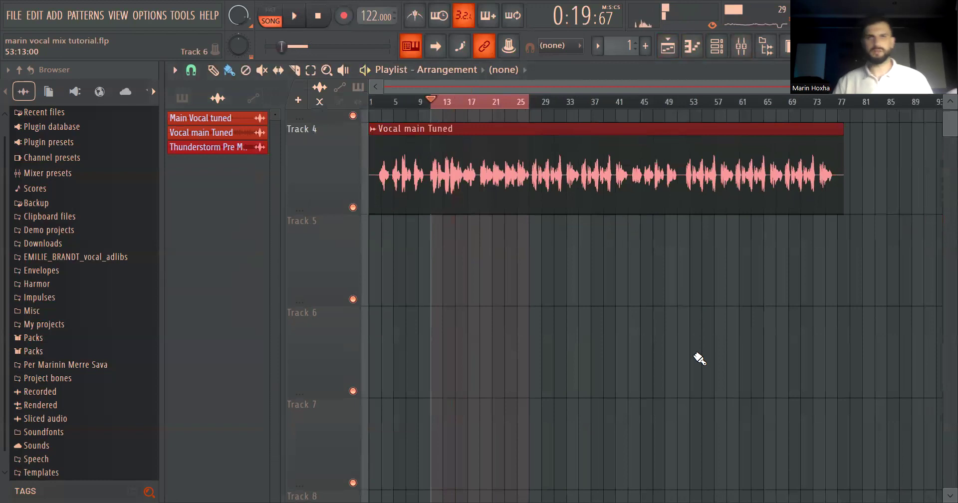